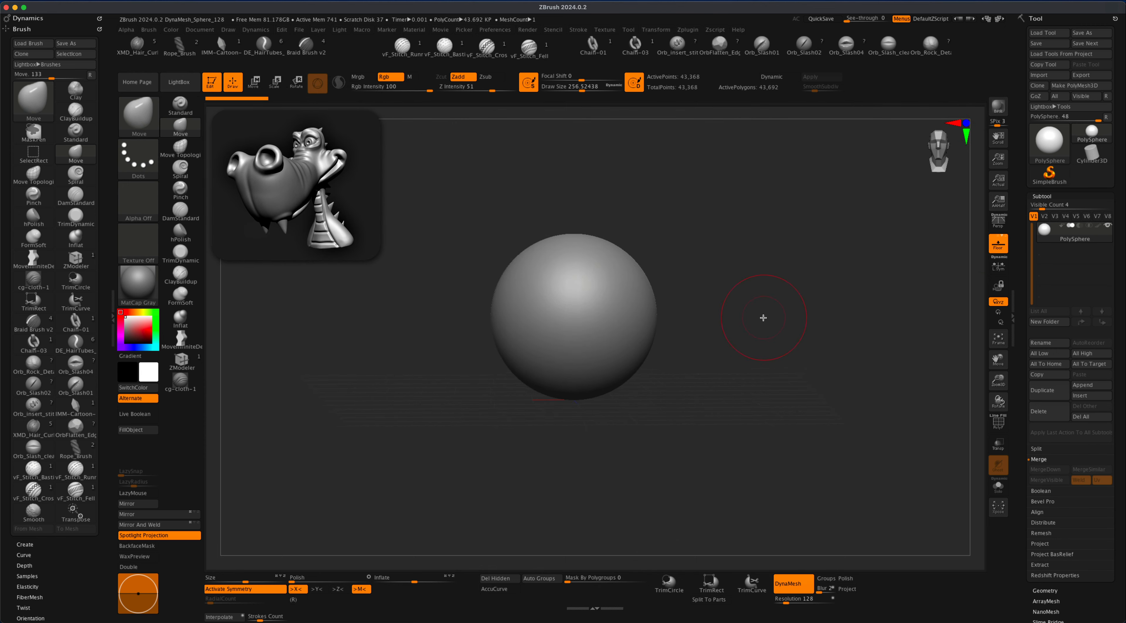
Step: With the Move brush, stretch the sphere sideways into a long tapered head and pull a crown upward near its narrow end
mouse_move(763, 317)
left_mouse_down("shift")
mouse_move(724, 310)
mouse_move(727, 300)
left_mouse_up("shift")
key("s")
left_click_drag(362, 270, 377, 272)
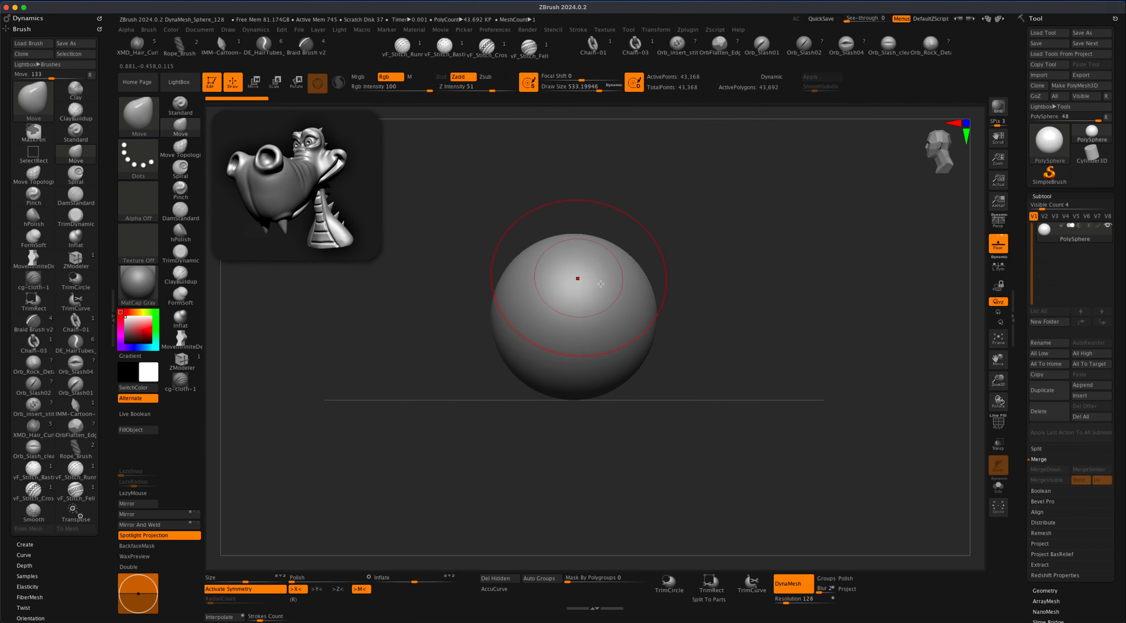
mouse_move(651, 302)
left_mouse_down()
mouse_move(831, 267)
mouse_move(850, 282)
left_mouse_up()
key("s")
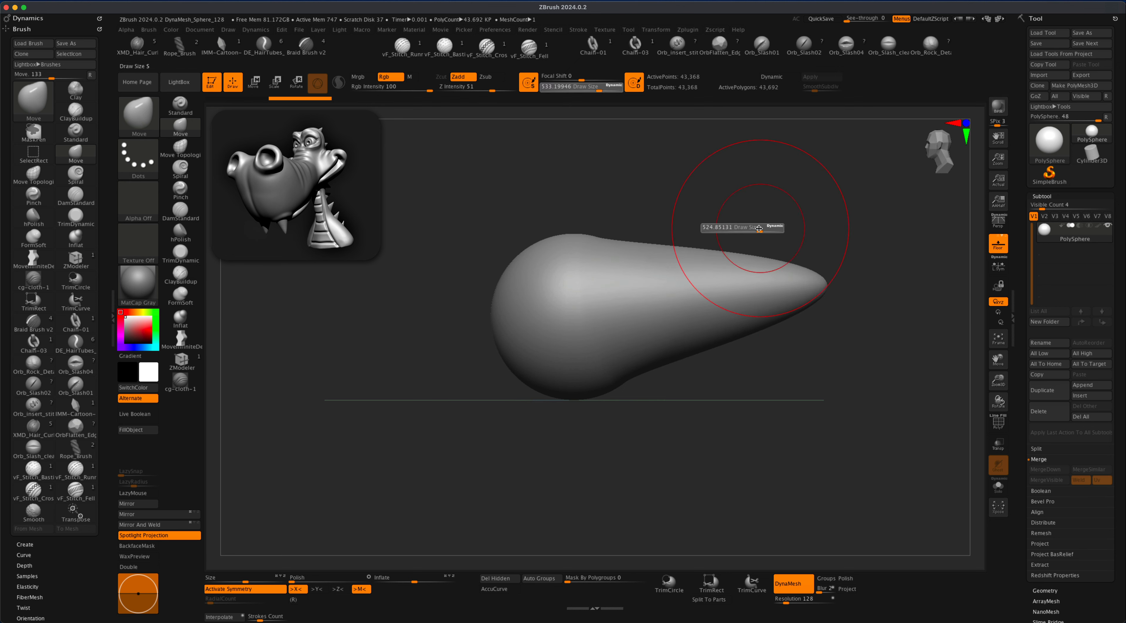
mouse_move(759, 227)
left_mouse_down()
mouse_move(748, 231)
mouse_move(770, 172)
left_mouse_up()
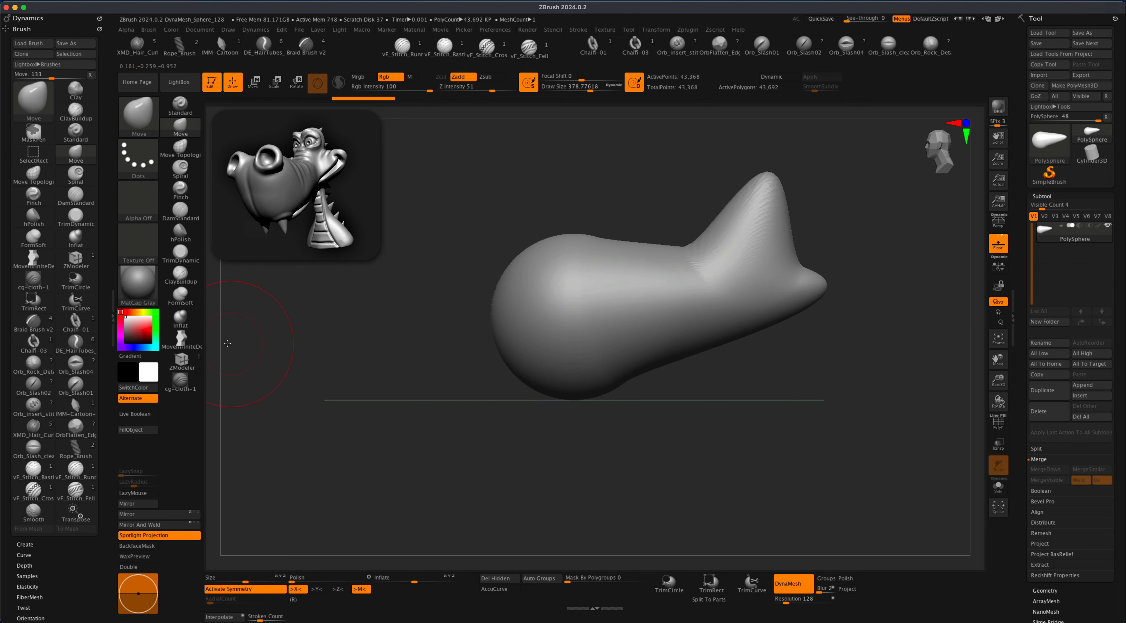
Step: With the Inflat brush, swell the crown, cheeks and jaw, remesh, and raise two symmetrical nostril bumps on the snout
left_click(181, 318)
left_click_drag(786, 302, 782, 306)
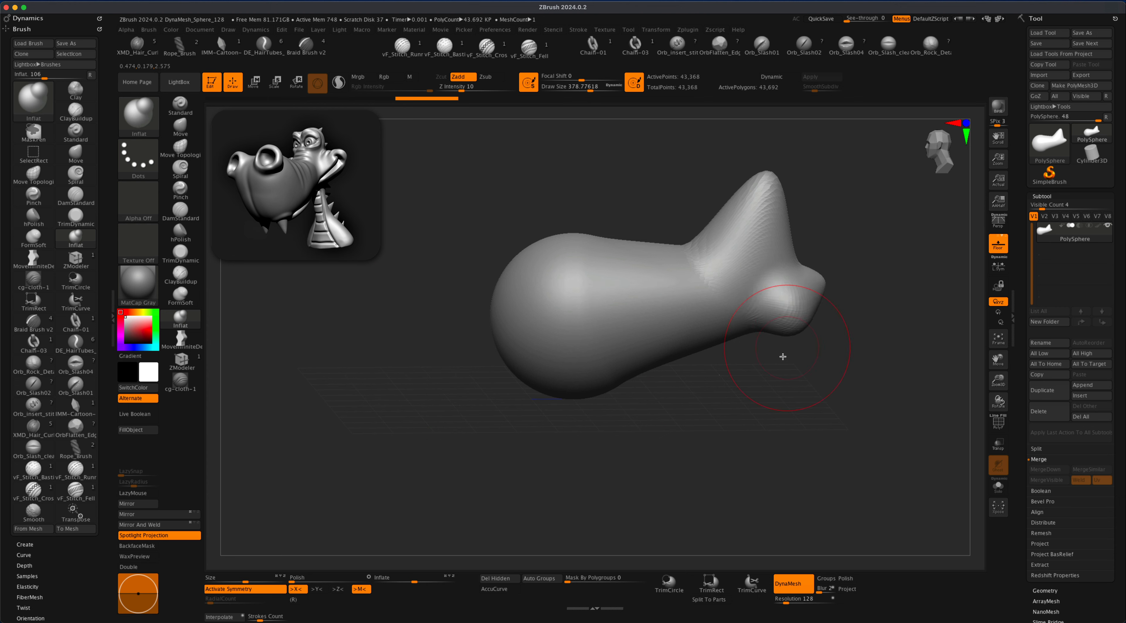
mouse_move(781, 355)
left_mouse_down()
mouse_move(804, 415)
mouse_move(752, 309)
mouse_move(763, 280)
left_mouse_up()
left_click_drag(811, 341, 636, 330, "ctrl")
left_click_drag(721, 365, 655, 323)
mouse_move(794, 376)
left_mouse_down()
mouse_move(779, 402)
mouse_move(837, 244)
mouse_move(807, 271)
mouse_move(603, 284)
mouse_move(579, 313)
left_mouse_up()
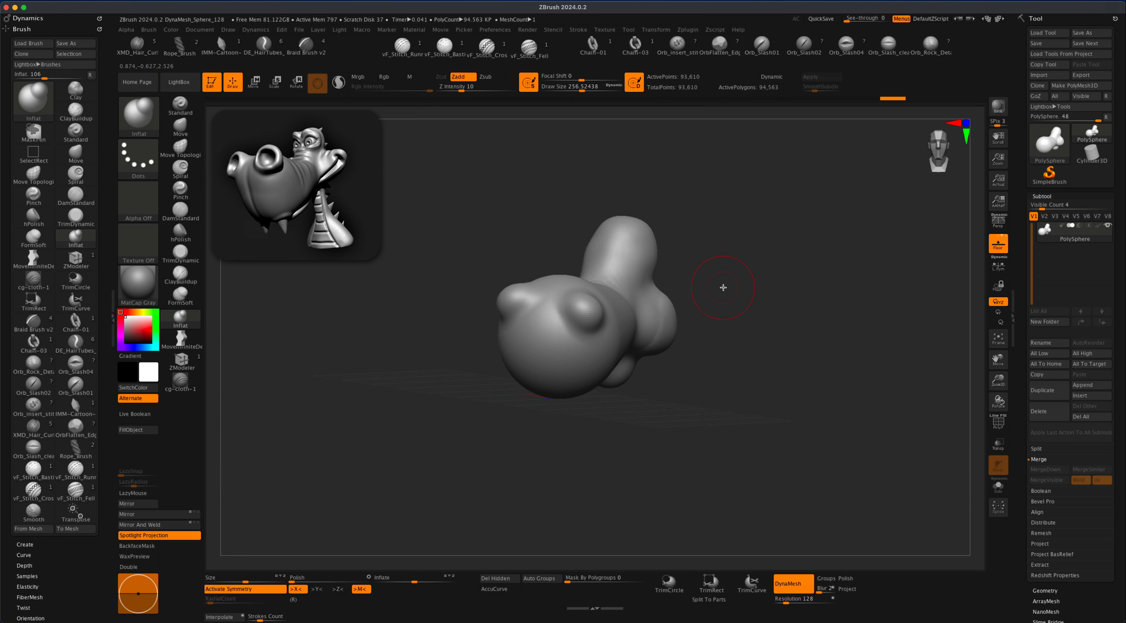
Step: Enlarge the nostril bumps and hollow out their centres with the Inflat brush at a draw size of about 112
left_click_drag(723, 287, 682, 287)
left_click_drag(583, 307, 586, 306)
left_click_drag(454, 326, 514, 321)
key("s")
left_click_drag(524, 225, 518, 225)
mouse_move(723, 210)
left_mouse_down("alt")
mouse_move(717, 240)
mouse_move(572, 308)
left_mouse_up("alt")
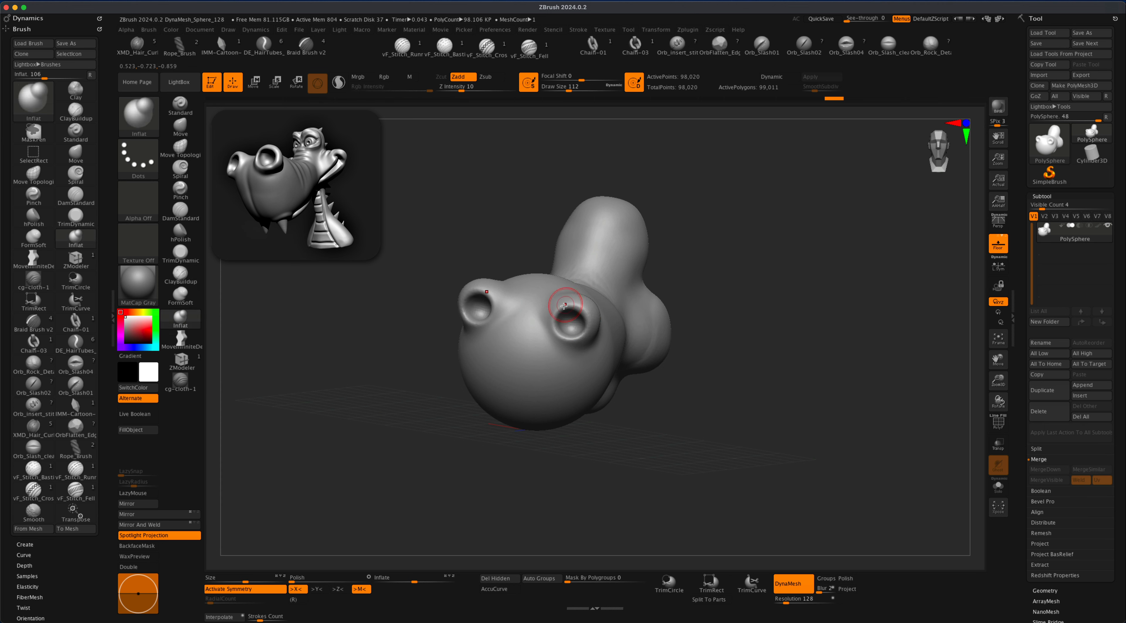
Step: Widen the nostril openings and flare their rims outward using the Move brush
mouse_move(437, 271)
left_mouse_down()
mouse_move(463, 197)
mouse_move(445, 183)
left_mouse_up()
left_click(181, 125)
key("s")
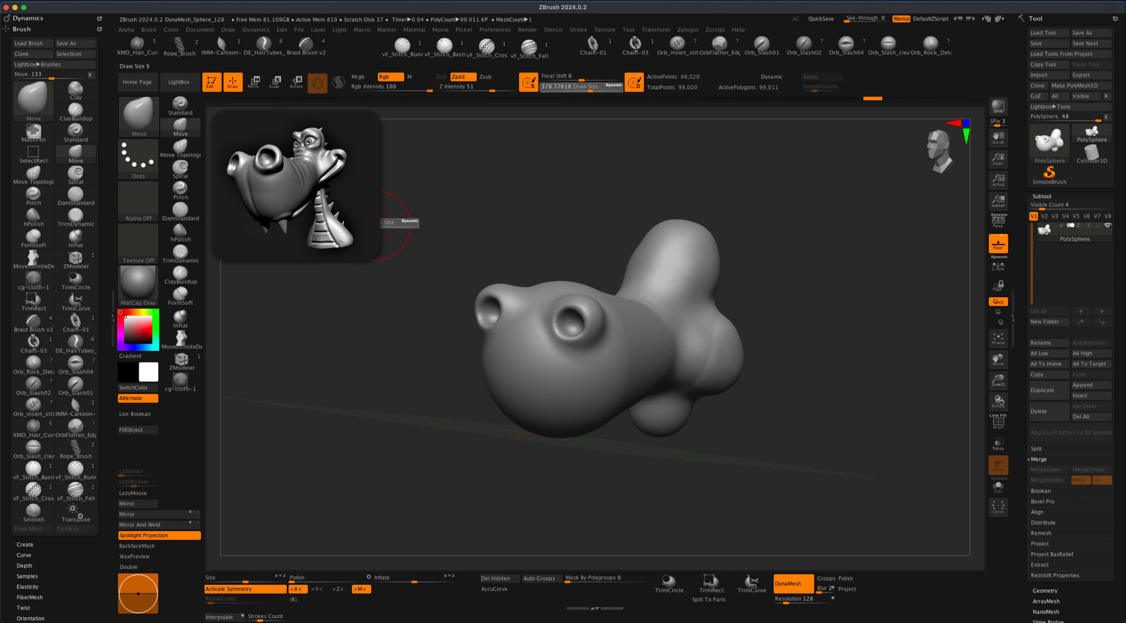
left_click_drag(387, 226, 375, 225)
left_click_drag(424, 214, 420, 211)
left_click(1049, 21)
left_click_drag(776, 226, 659, 215)
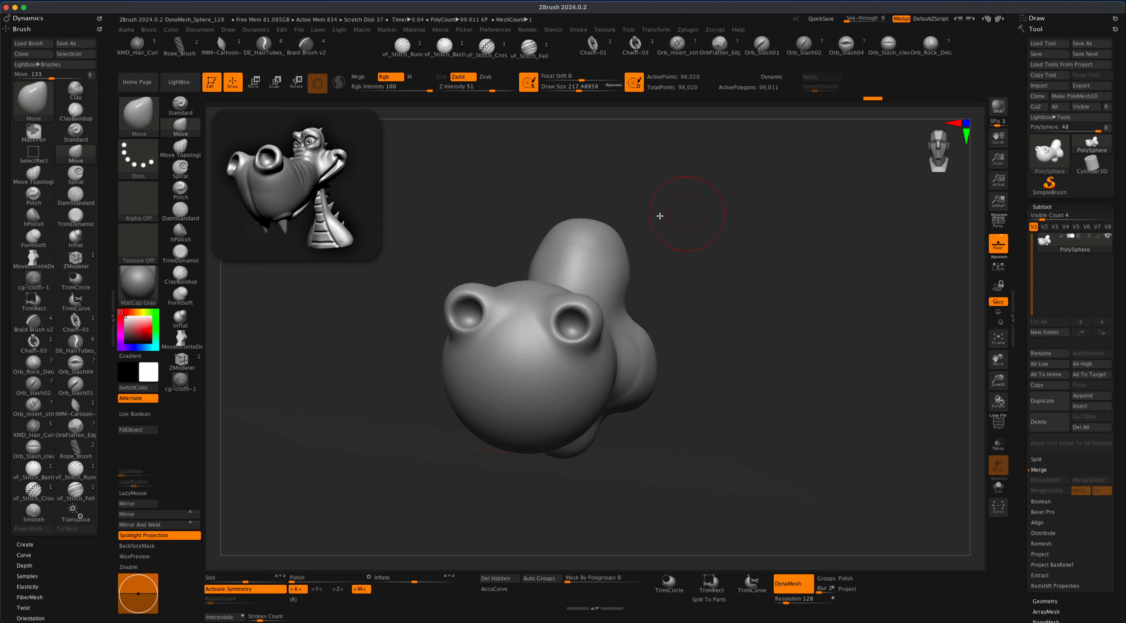
left_click_drag(559, 297, 580, 295)
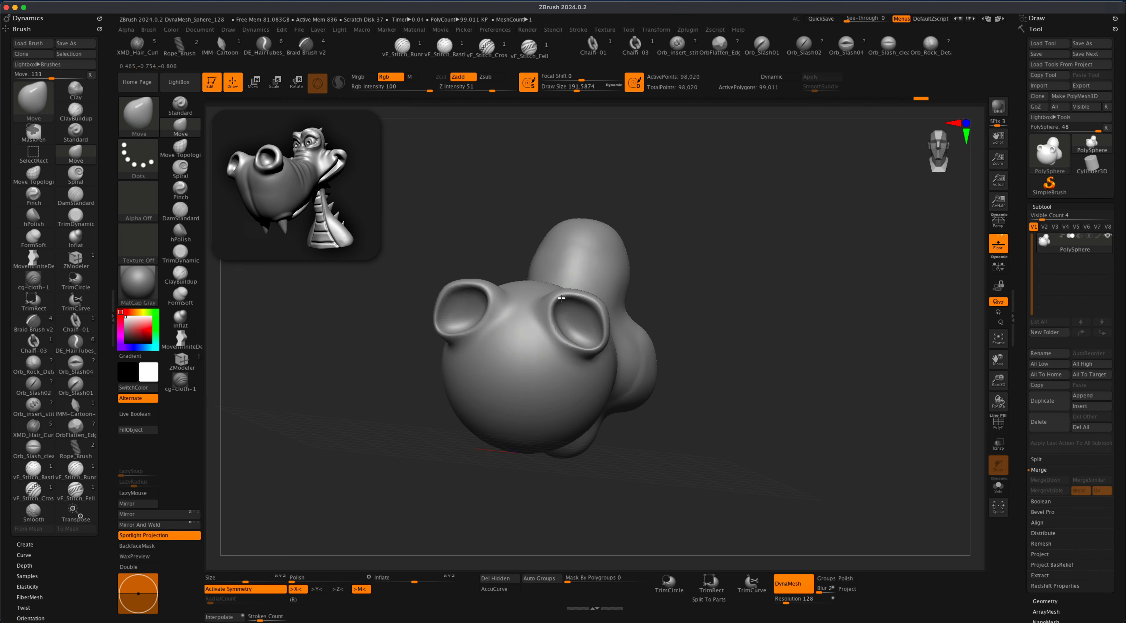
left_click_drag(592, 351, 589, 346)
left_click_drag(756, 315, 669, 318)
left_click_drag(605, 336, 612, 333)
mouse_move(428, 385)
left_mouse_down()
mouse_move(453, 390)
mouse_move(432, 376)
left_mouse_up()
Step: Thicken the nostril rims all around with the Inflat brush at a draw size of about 158
key("b")
key("i")
key("n")
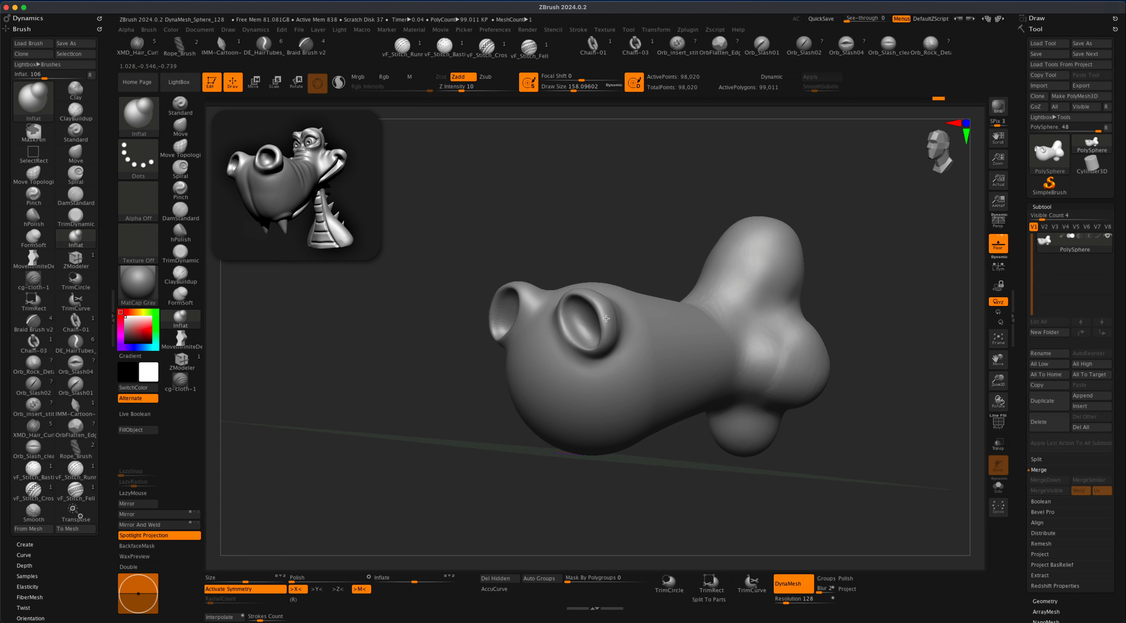
left_click_drag(602, 315, 599, 307)
mouse_move(615, 248)
left_mouse_down()
mouse_move(632, 298)
mouse_move(686, 311)
mouse_move(544, 320)
left_mouse_up()
left_click_drag(664, 349, 571, 282)
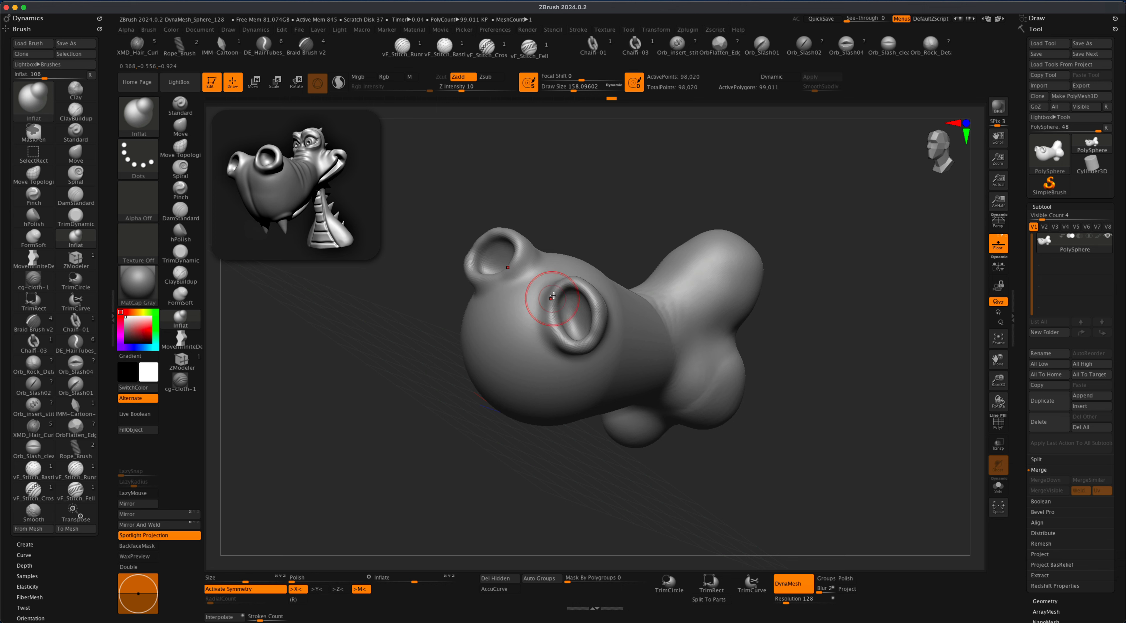
Step: Carve a vertical centre crease down the front of the snout with the DamStandard brush and smooth it softly
mouse_move(778, 324)
left_mouse_down()
mouse_move(831, 284)
mouse_move(731, 259)
mouse_move(799, 276)
mouse_move(771, 328)
mouse_move(801, 324)
left_mouse_up()
key("b")
key("d")
key("s")
key("bracketleft")
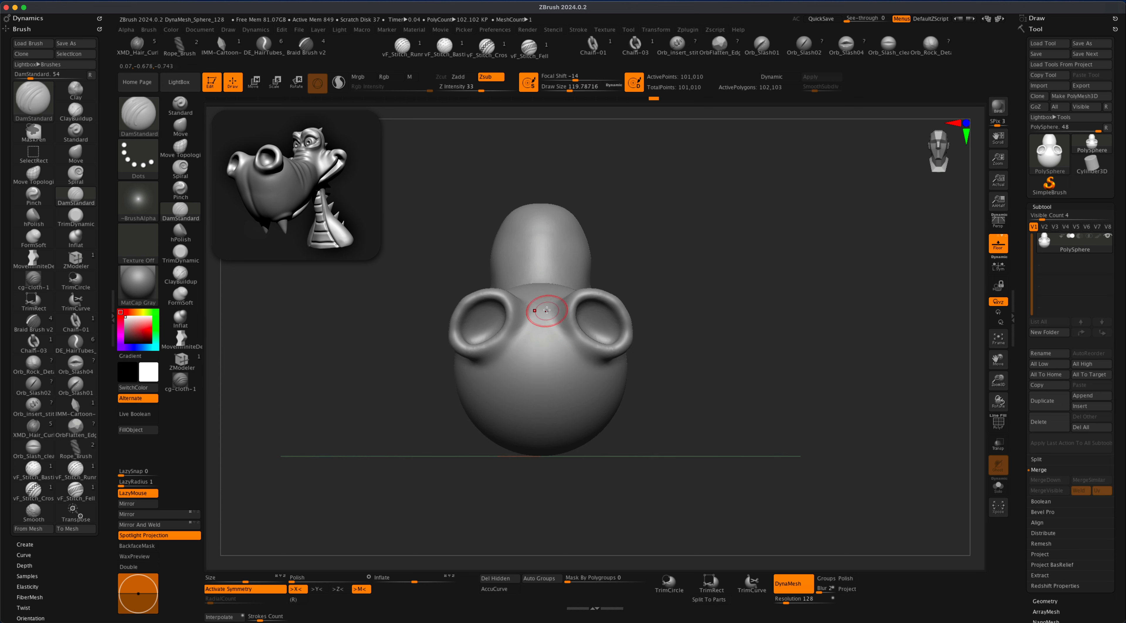
left_click_drag(540, 321, 538, 410)
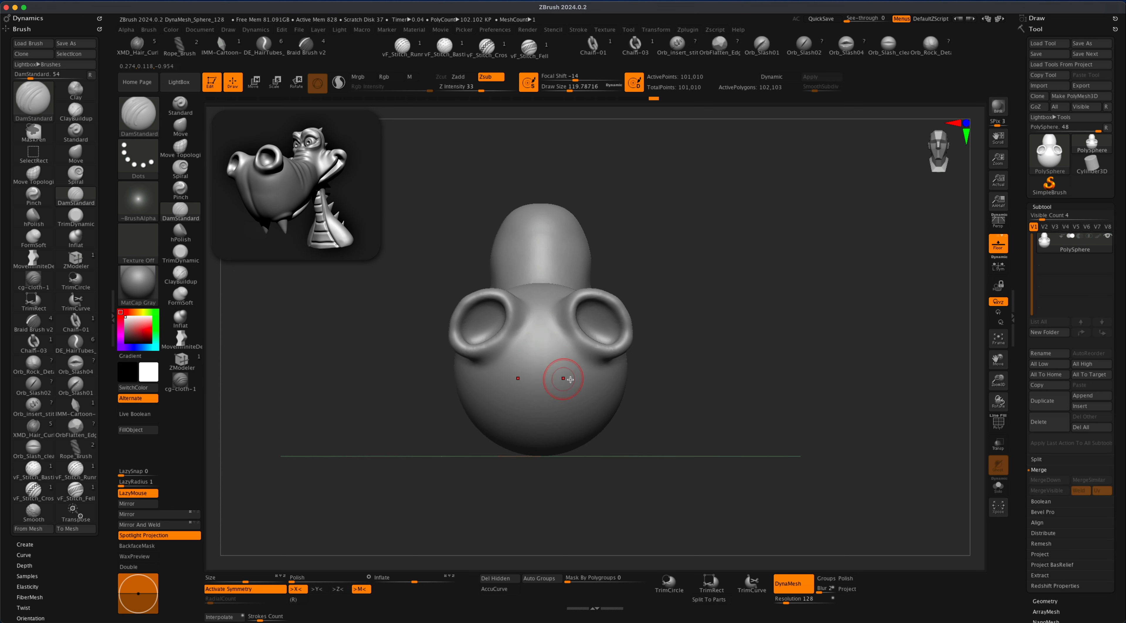
right_click_drag(571, 379, 594, 306)
key("ctrl+z")
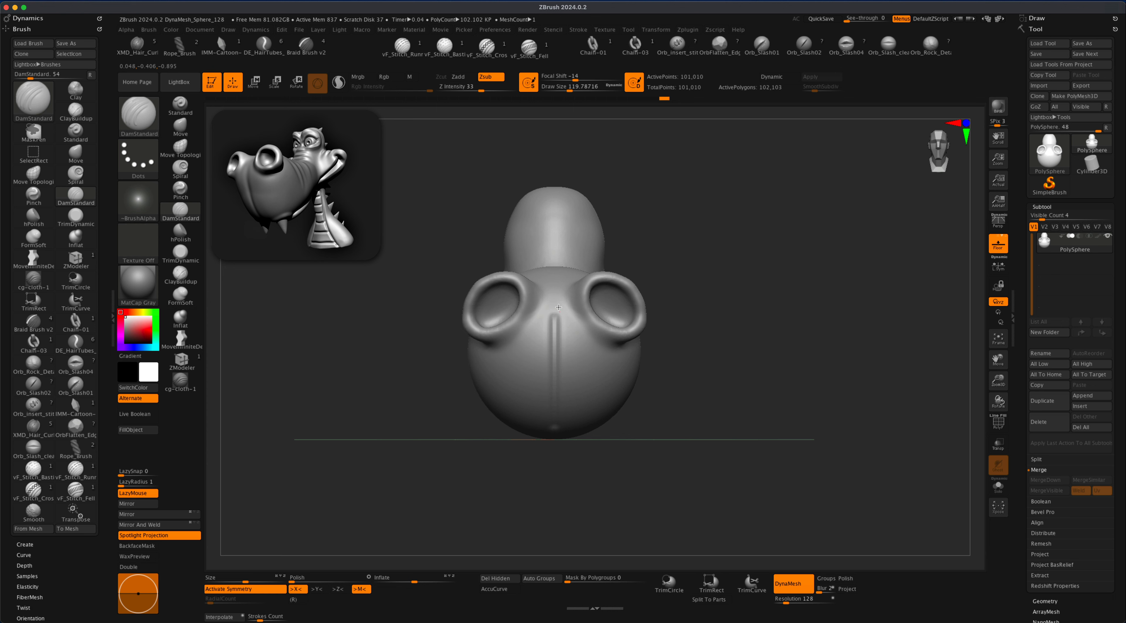
left_click_drag(557, 311, 565, 387, "shift")
right_click_drag(638, 400, 578, 412)
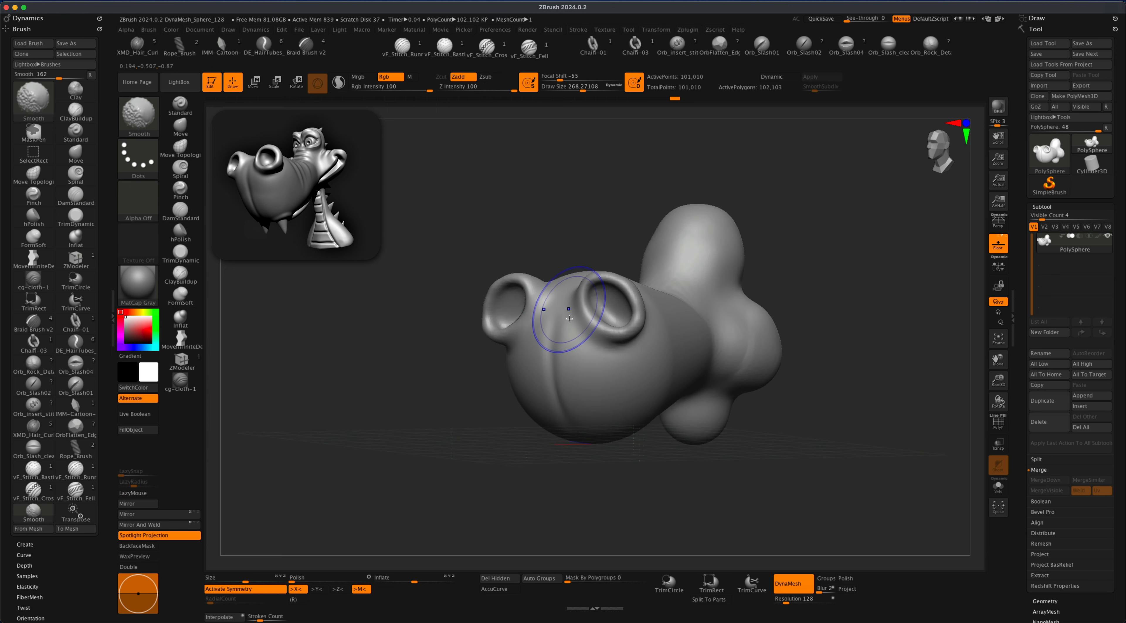
Step: Turn on perspective for the viewport and enlarge the brush to a draw size of about 172
mouse_move(570, 318)
right_mouse_down()
mouse_move(452, 402)
mouse_move(771, 281)
mouse_move(809, 302)
mouse_move(796, 311)
mouse_move(776, 248)
mouse_move(794, 234)
mouse_move(814, 264)
mouse_move(791, 283)
mouse_move(776, 252)
right_mouse_up()
key("p")
key("s")
left_click_drag(764, 267, 739, 266)
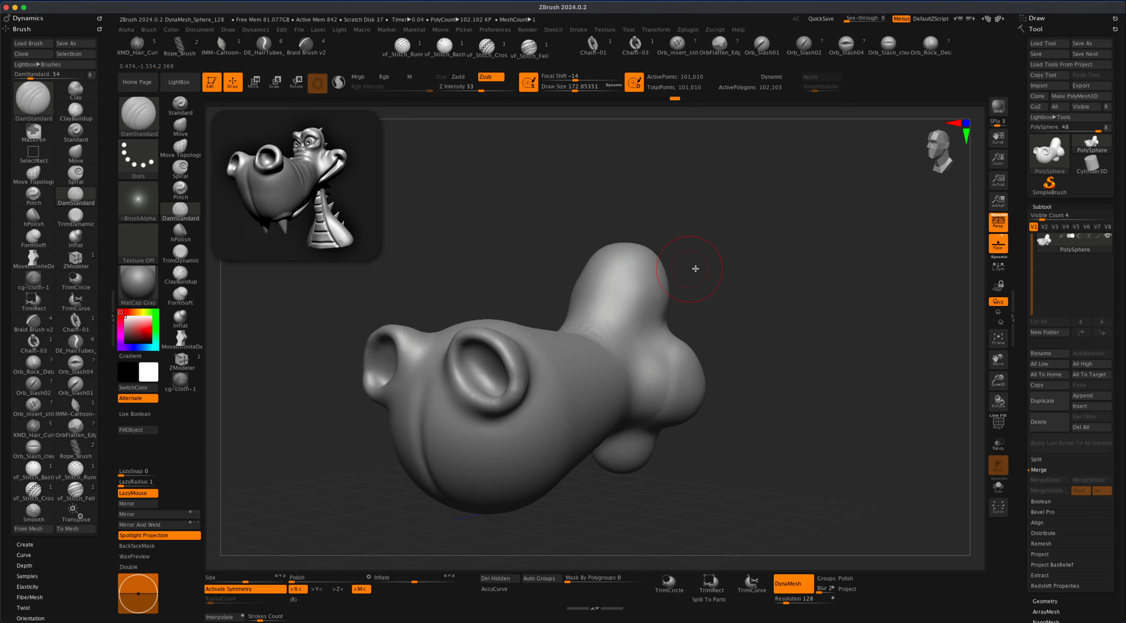
right_click_drag(696, 268, 572, 267)
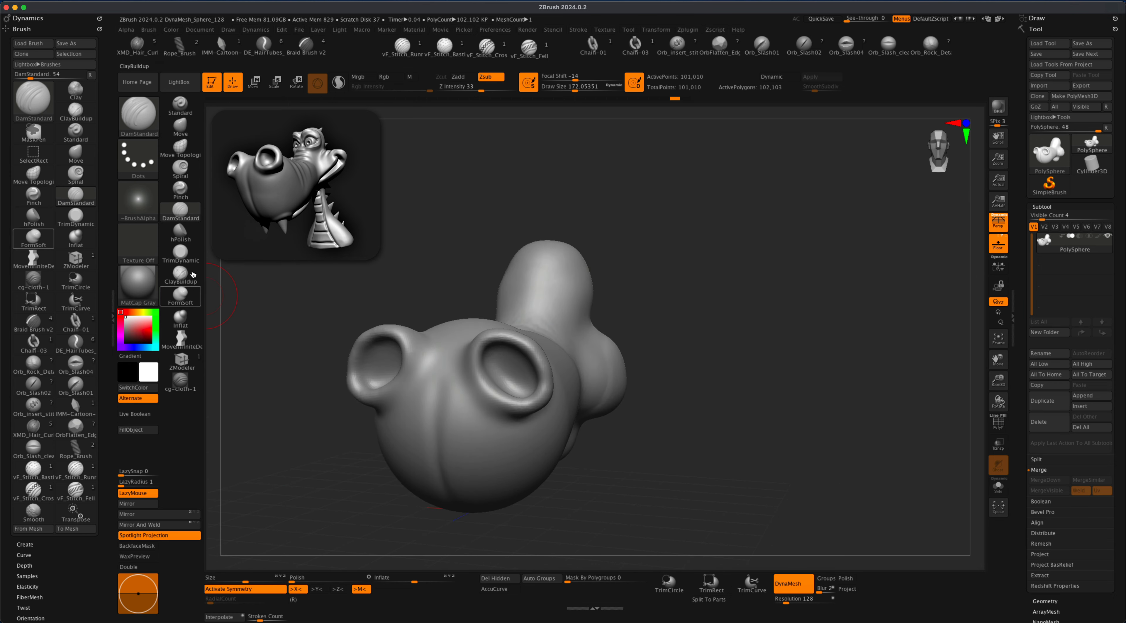
Step: Using the FormSoft brush with Sculptris Pro enabled, build up brow ridges on the crown and sink the eye sockets beneath them
left_click(180, 295)
left_click(343, 86)
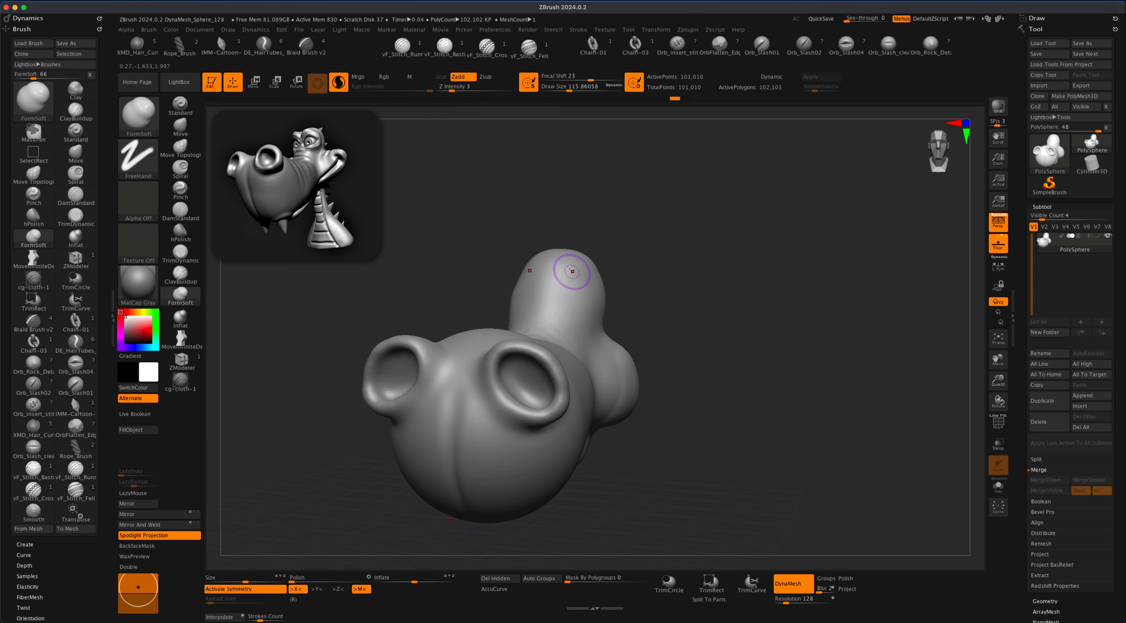
right_click_drag(572, 270, 646, 259)
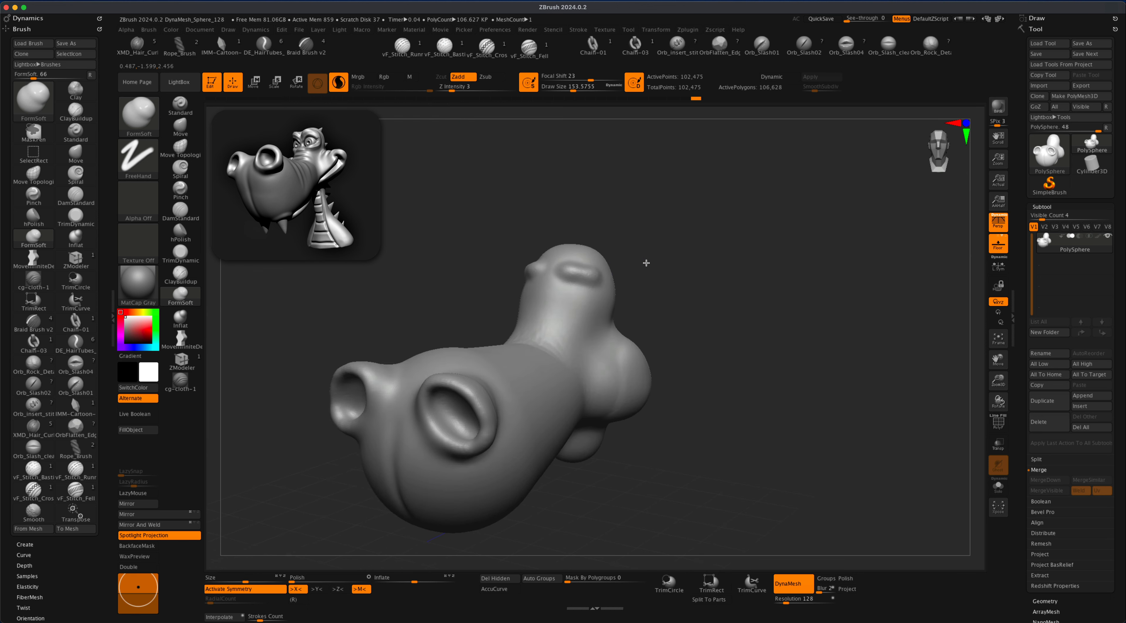
left_click_drag(576, 300, 575, 303, "alt")
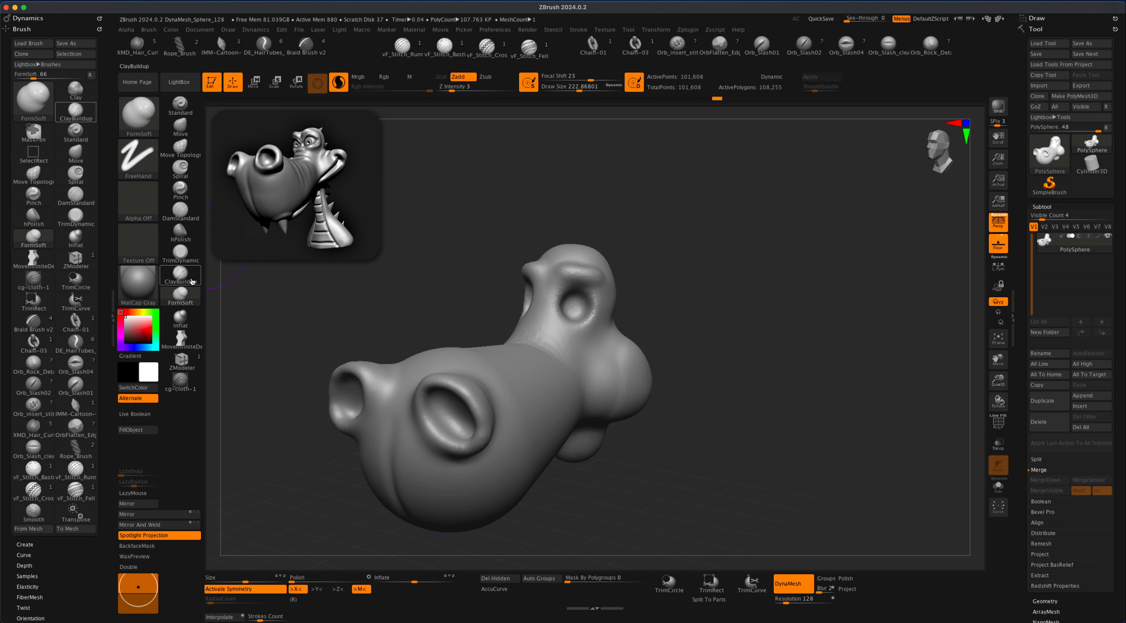
Step: Remesh the head with DynaMesh and smooth the area around the eye sockets
key("ctrl")
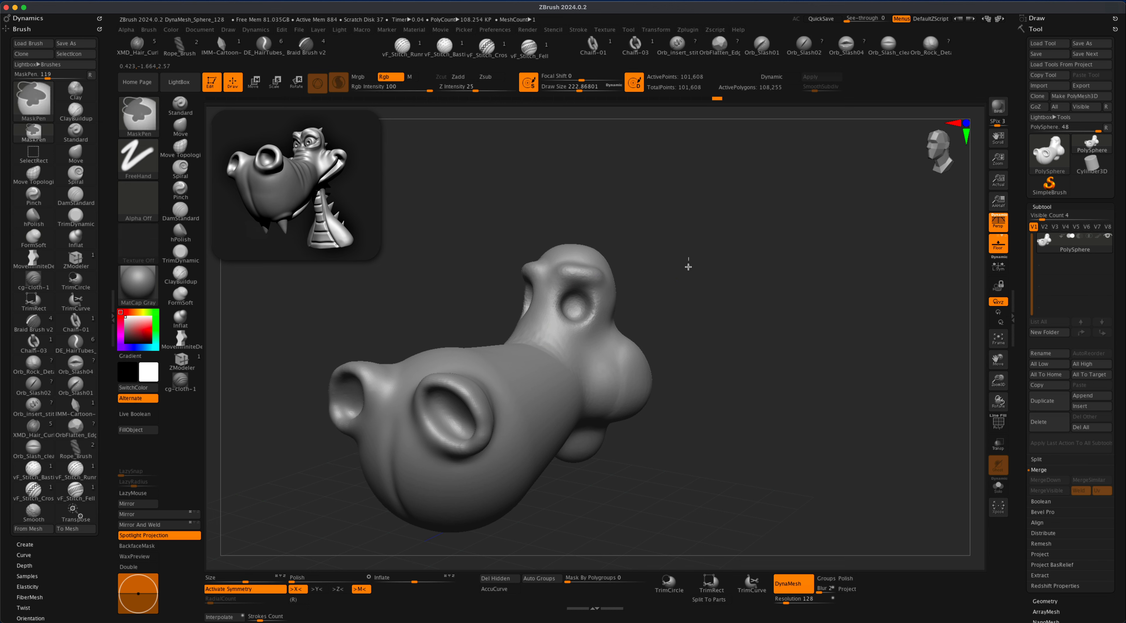
left_click_drag(688, 267, 692, 280, "ctrl")
left_click_drag(578, 296, 586, 280, "shift")
mouse_move(661, 285)
right_mouse_down()
mouse_move(702, 269)
mouse_move(648, 269)
right_mouse_up()
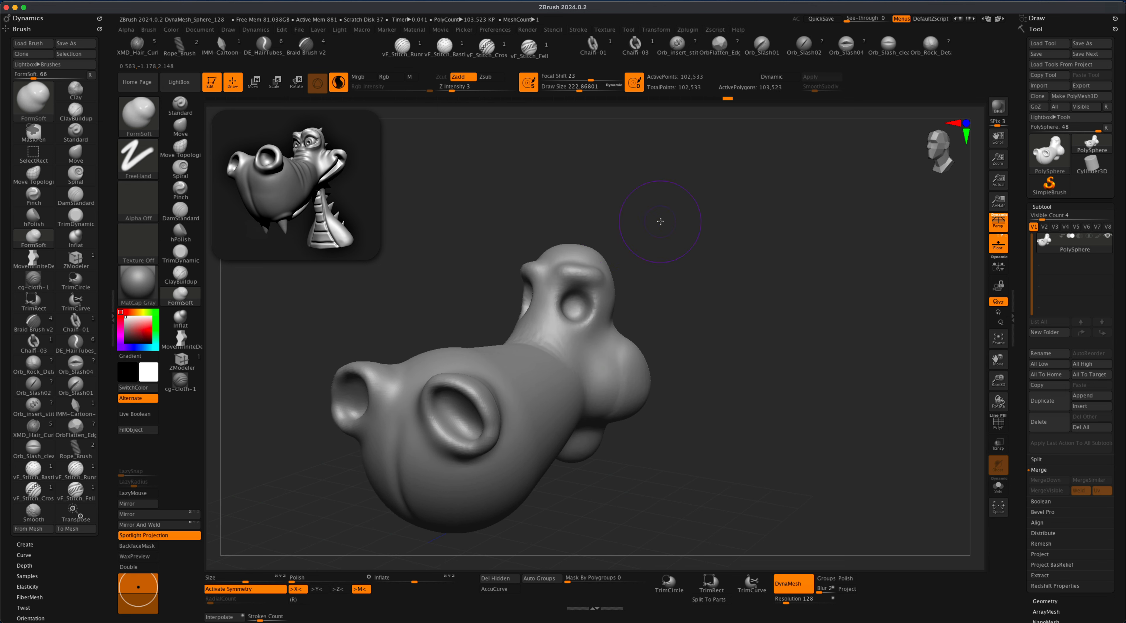
Step: Strengthen the brow ridges and the rims around the eye sockets with the FormSoft brush, starting at a draw size of about 140
key("s")
left_click_drag(597, 278, 599, 288)
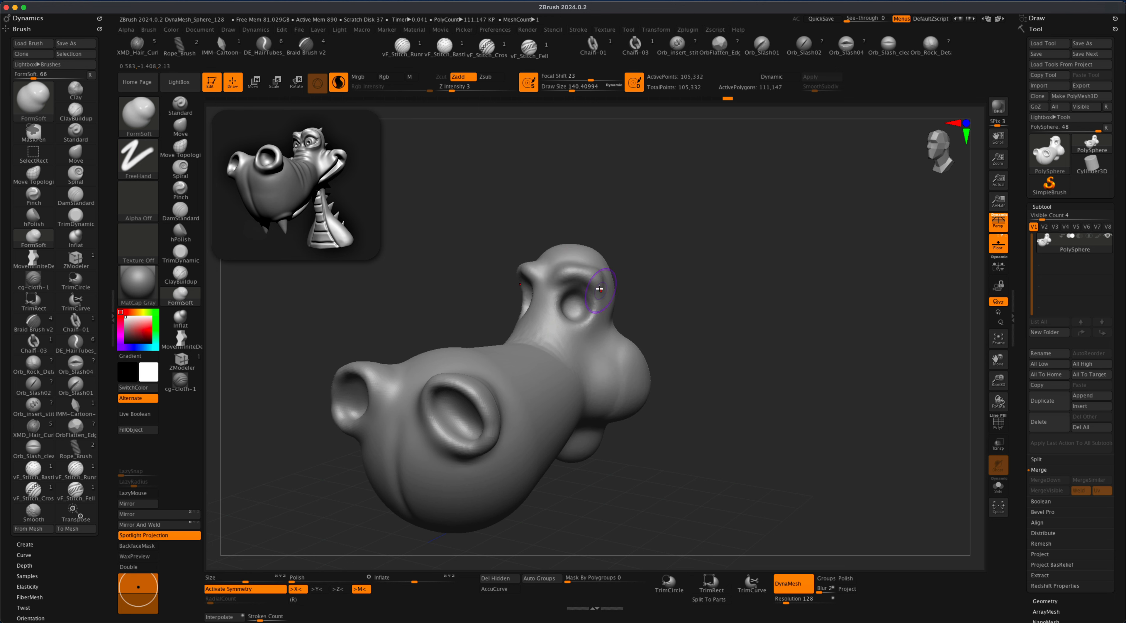
mouse_move(607, 289)
right_mouse_down()
mouse_move(598, 270)
mouse_move(667, 245)
right_mouse_up()
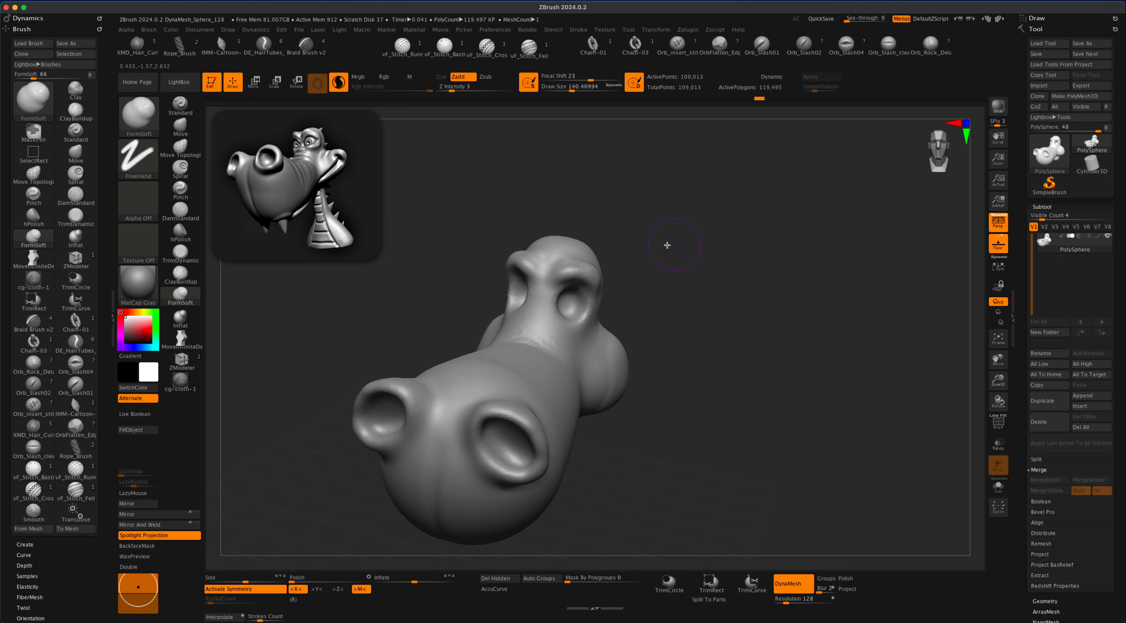
mouse_move(558, 272)
right_mouse_down()
mouse_move(633, 248)
mouse_move(546, 306)
right_mouse_up()
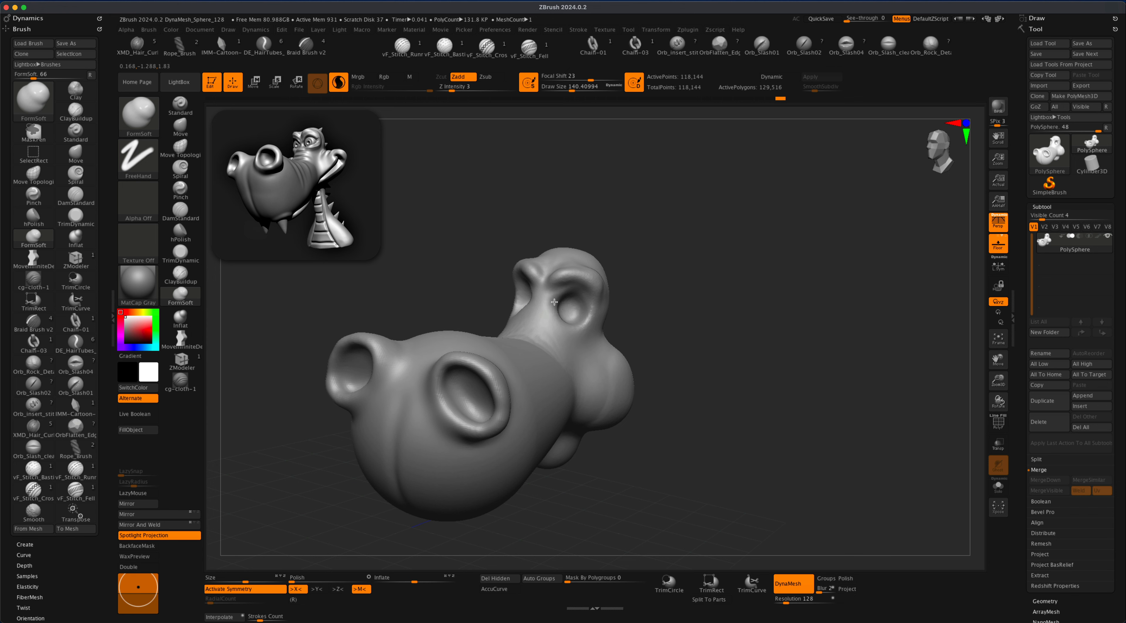
mouse_move(649, 271)
right_mouse_down()
mouse_move(566, 293)
mouse_move(612, 301)
mouse_move(683, 281)
mouse_move(550, 311)
mouse_move(647, 313)
right_mouse_up()
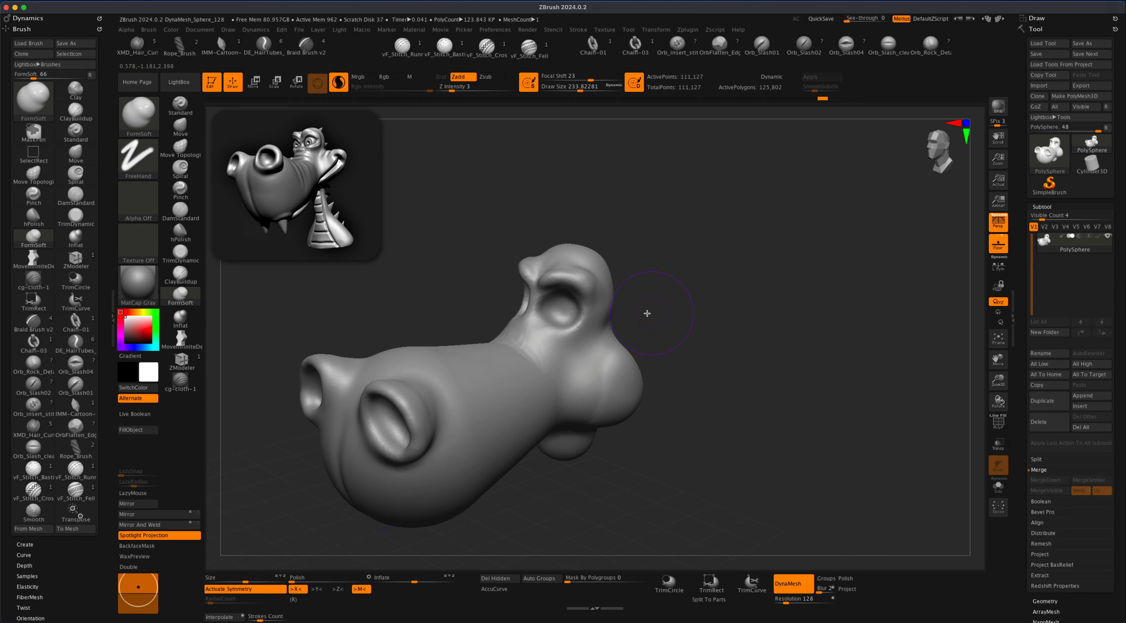
Step: Build the cheeks out into protruding mouth corners with the FormSoft brush at a draw size of about 299
mouse_move(562, 312)
right_mouse_down()
mouse_move(686, 284)
mouse_move(663, 228)
mouse_move(662, 326)
right_mouse_up()
mouse_move(579, 367)
left_mouse_down()
mouse_move(588, 397)
mouse_move(599, 355)
left_mouse_up()
right_click_drag(661, 352, 623, 306)
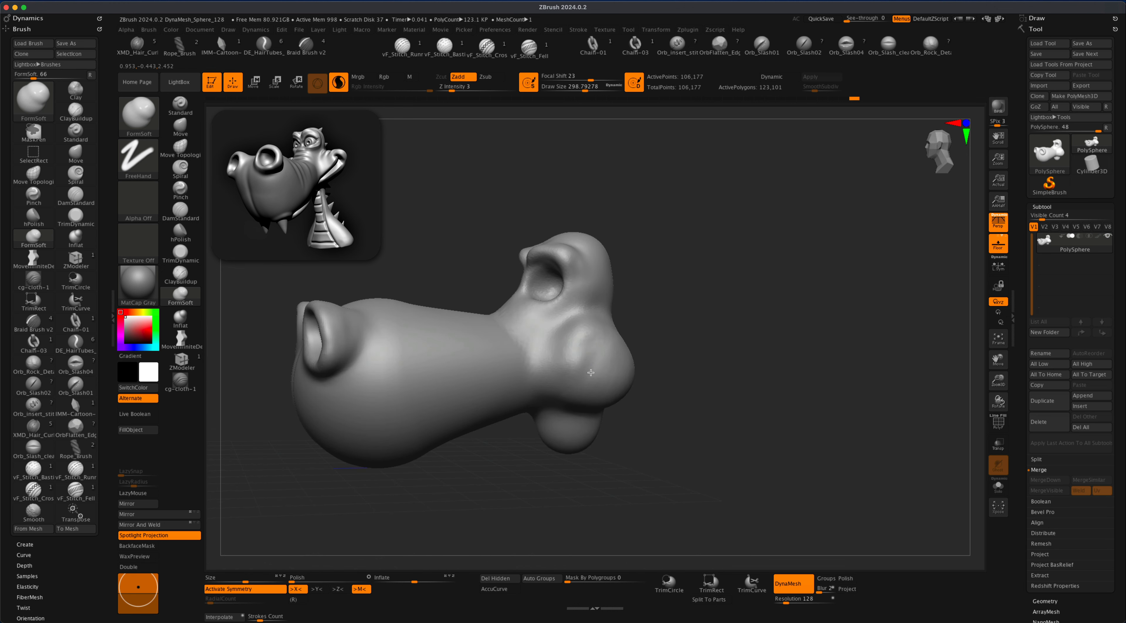
mouse_move(714, 290)
right_mouse_down()
mouse_move(656, 333)
mouse_move(653, 319)
mouse_move(454, 304)
mouse_move(678, 321)
mouse_move(599, 376)
mouse_move(683, 347)
mouse_move(642, 337)
mouse_move(692, 362)
right_mouse_up()
mouse_move(692, 362)
left_mouse_down()
mouse_move(751, 345)
mouse_move(708, 302)
mouse_move(729, 372)
mouse_move(717, 347)
left_mouse_up()
right_click_drag(841, 264, 689, 238)
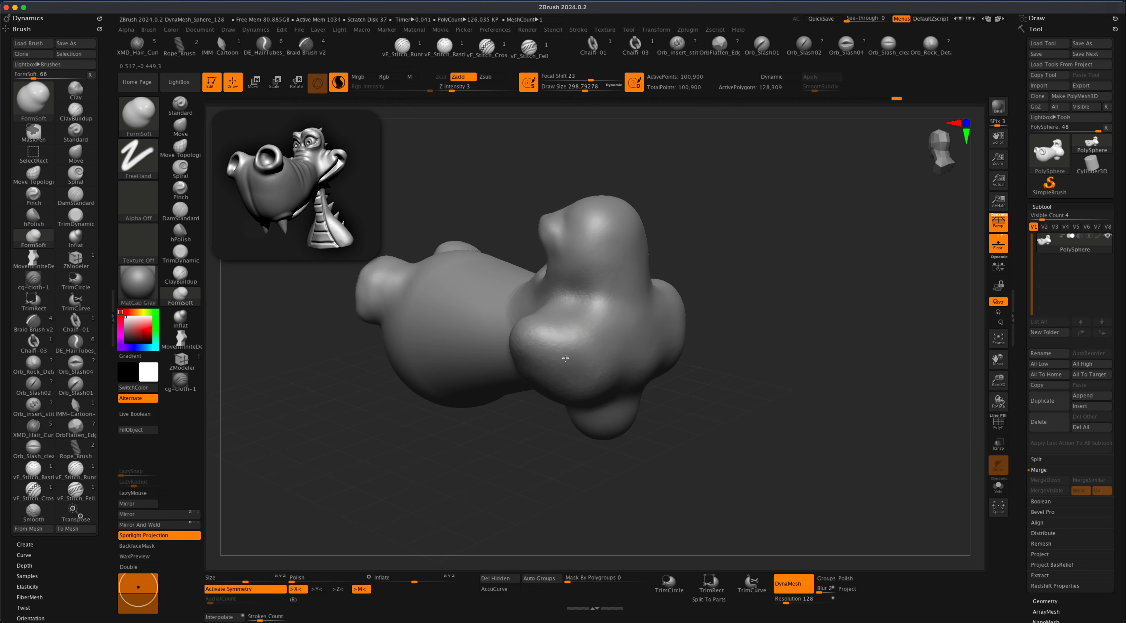
mouse_move(565, 358)
right_mouse_down()
mouse_move(782, 257)
mouse_move(561, 351)
right_mouse_up()
right_click_drag(597, 390, 584, 342)
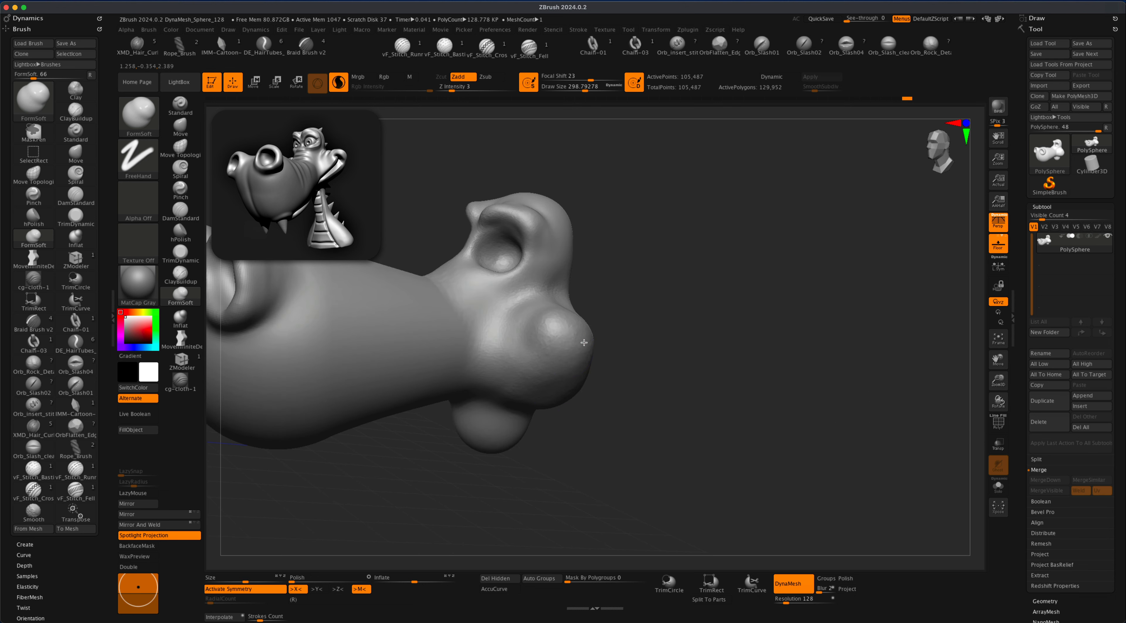
mouse_move(661, 315)
right_mouse_down()
mouse_move(527, 319)
mouse_move(731, 296)
mouse_move(629, 306)
right_mouse_up()
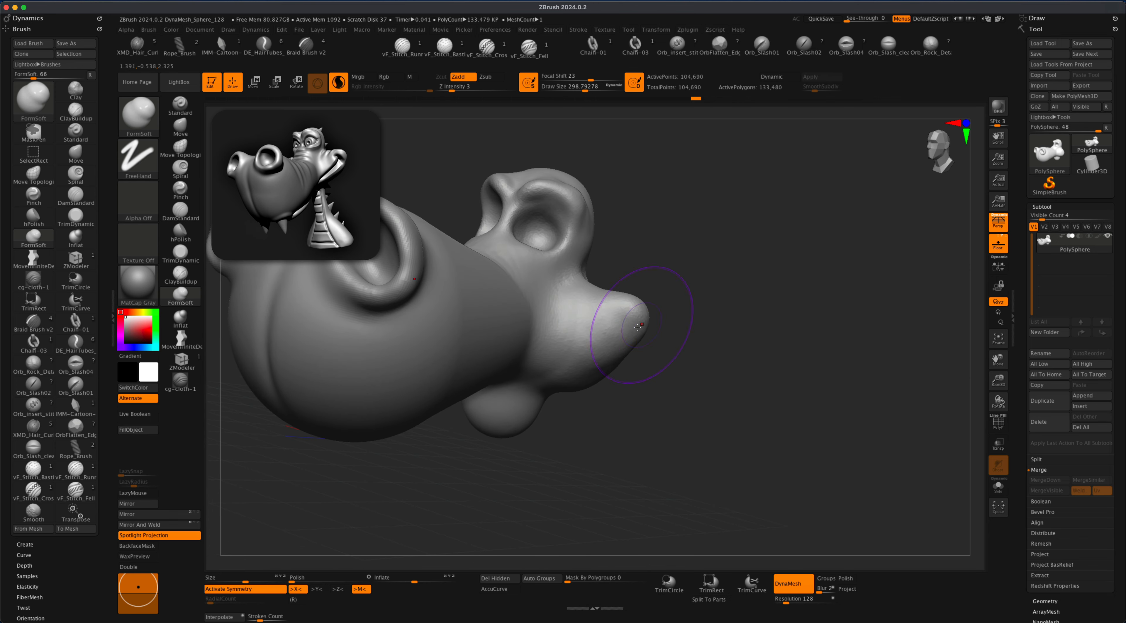
left_click_drag(637, 327, 629, 341)
mouse_move(630, 341)
right_mouse_down()
mouse_move(623, 354)
mouse_move(603, 306)
right_mouse_up()
Step: Lengthen the stub beneath the head downward with the FormSoft brush and remesh the model with DynaMesh
mouse_move(586, 367)
left_mouse_down()
mouse_move(565, 382)
mouse_move(585, 389)
left_mouse_up()
right_click_drag(664, 397, 612, 394)
mouse_move(583, 404)
left_mouse_down()
mouse_move(608, 410)
mouse_move(572, 378)
left_mouse_up()
mouse_move(581, 380)
right_mouse_down()
mouse_move(731, 379)
mouse_move(729, 389)
mouse_move(774, 239)
mouse_move(650, 365)
mouse_move(787, 333)
right_mouse_up()
left_click_drag(786, 336, 809, 371, "ctrl")
right_click_drag(782, 367, 738, 417)
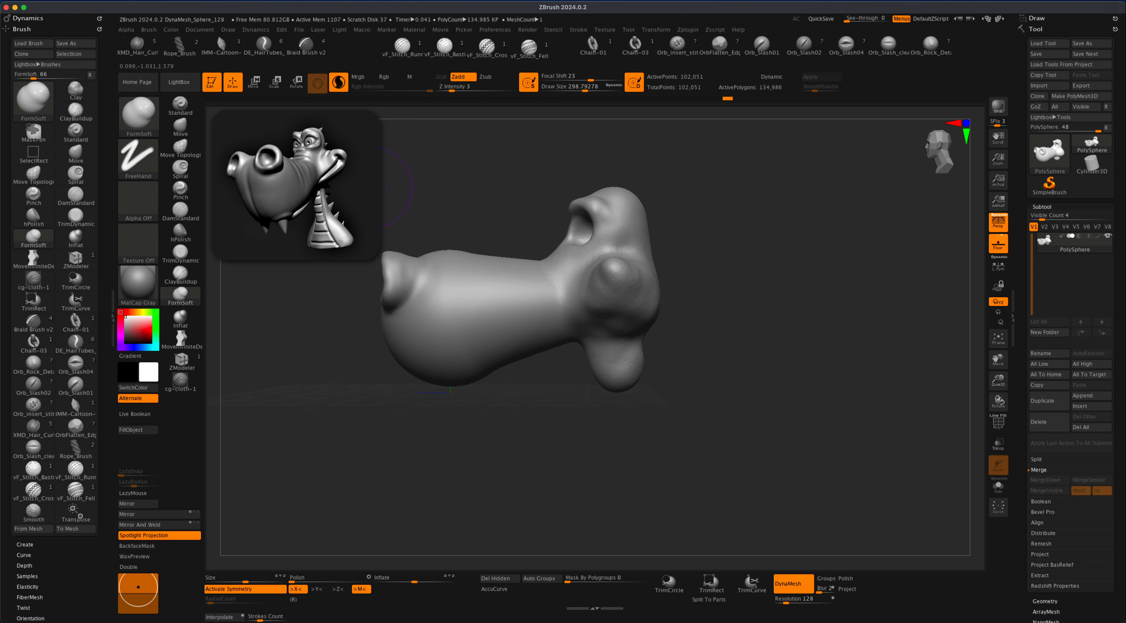
Step: Pull the stub beneath the head down into a long neck with a flared base using the Move brush, smoothing and curving it
left_click(192, 122)
key("s")
left_click_drag(739, 349, 759, 349)
mouse_move(664, 431)
right_mouse_down()
mouse_move(638, 440)
mouse_move(632, 420)
right_mouse_up()
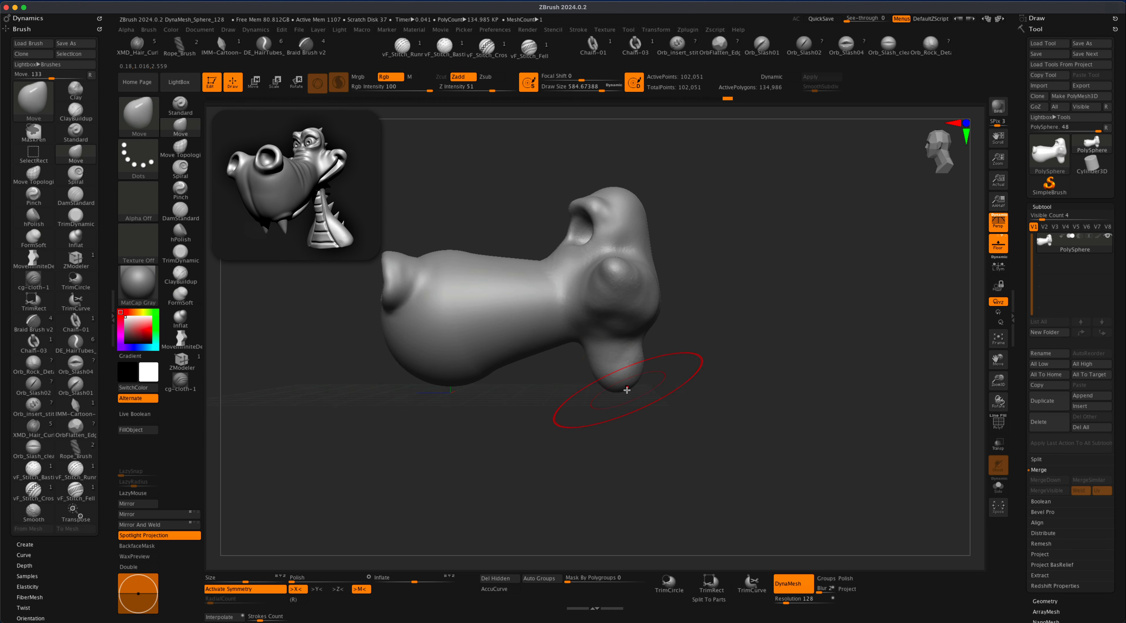
mouse_move(645, 470)
left_mouse_down()
mouse_move(683, 402)
mouse_move(668, 406)
left_mouse_up()
key("s")
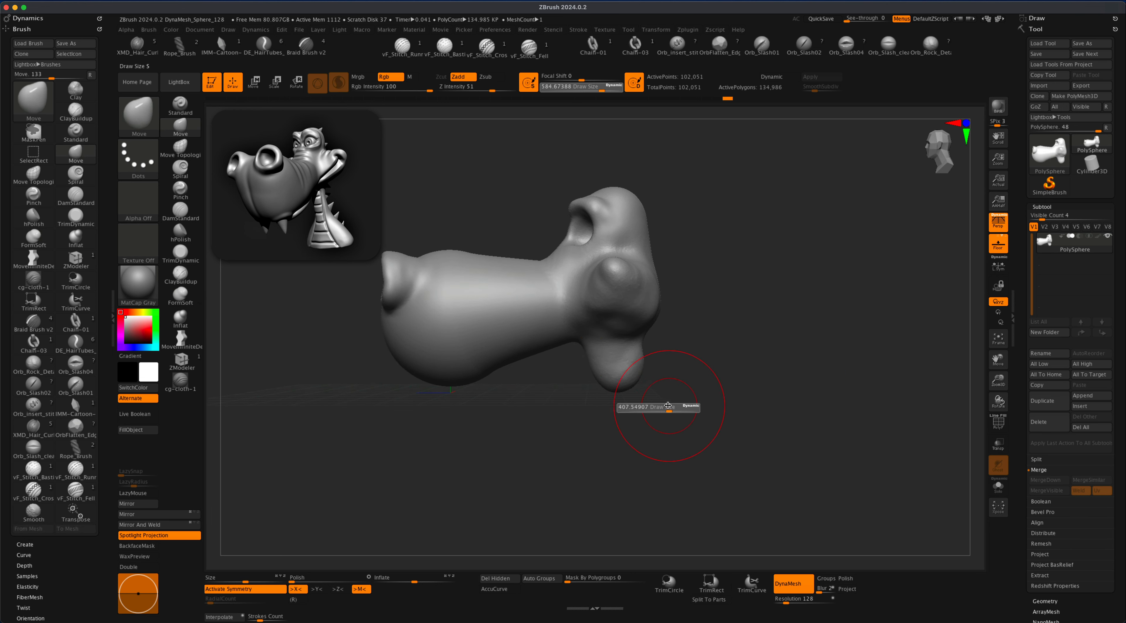
left_click_drag(636, 440, 604, 497)
key("ctrl+z")
key("s")
mouse_move(676, 437)
left_mouse_down()
mouse_move(607, 483)
mouse_move(557, 485)
left_mouse_up()
key("s")
left_click_drag(615, 375, 607, 380, "shift")
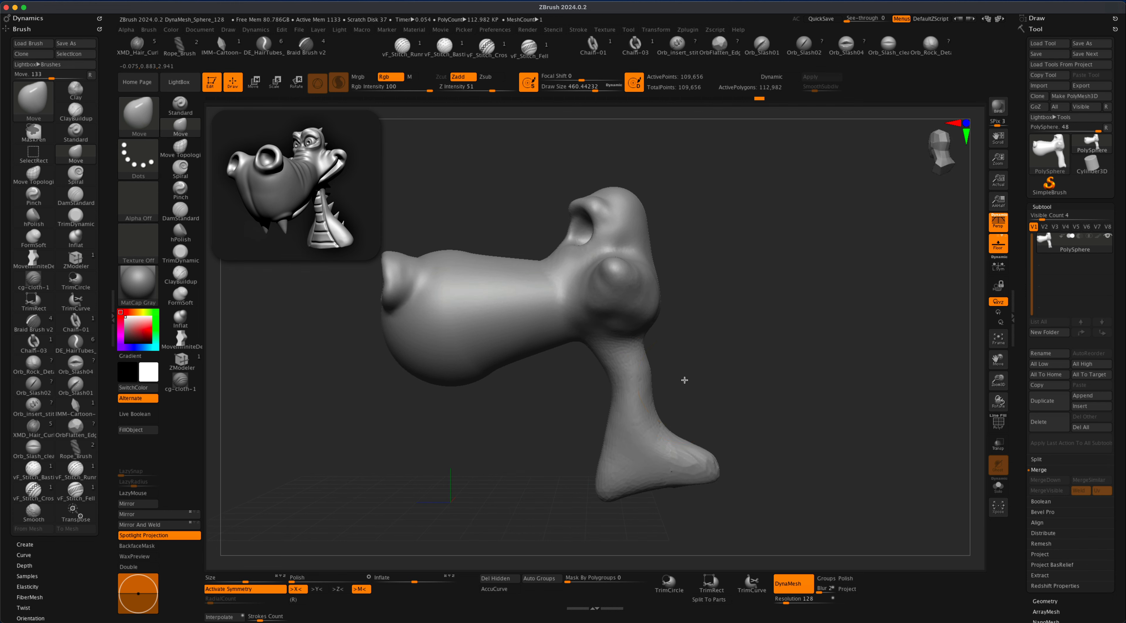
left_click_drag(809, 331, 819, 301, "alt")
left_click_drag(659, 348, 644, 350)
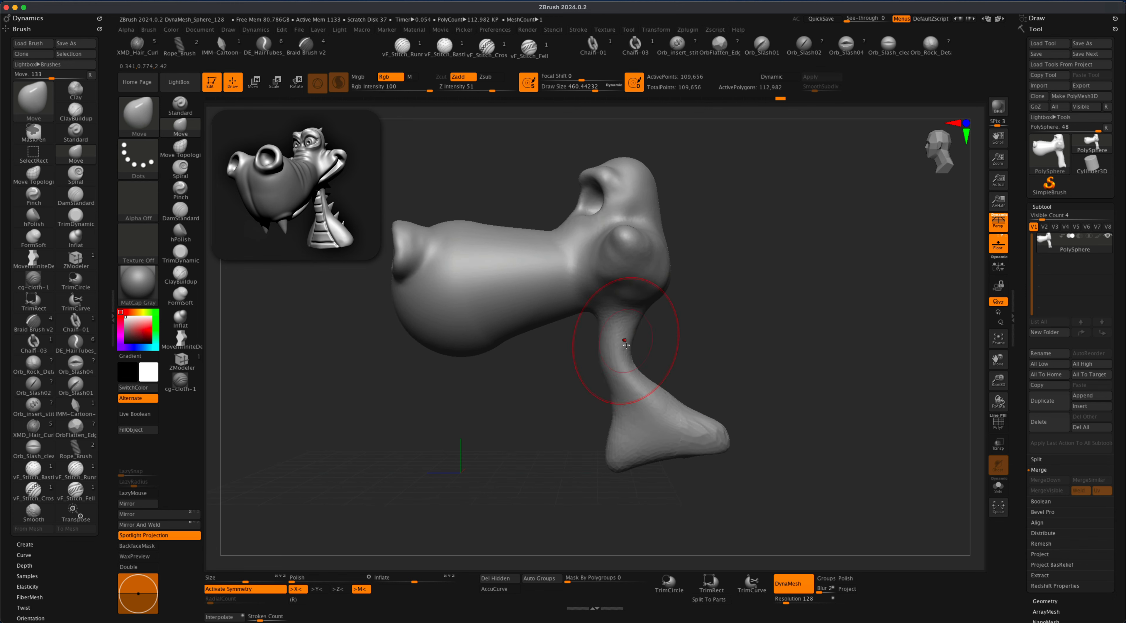
Step: Pull the sides of the neck's base outward with the Move brush and remesh the model with DynaMesh
left_click_drag(611, 443, 617, 442)
left_click_drag(734, 399, 800, 396)
left_click_drag(675, 433, 743, 434)
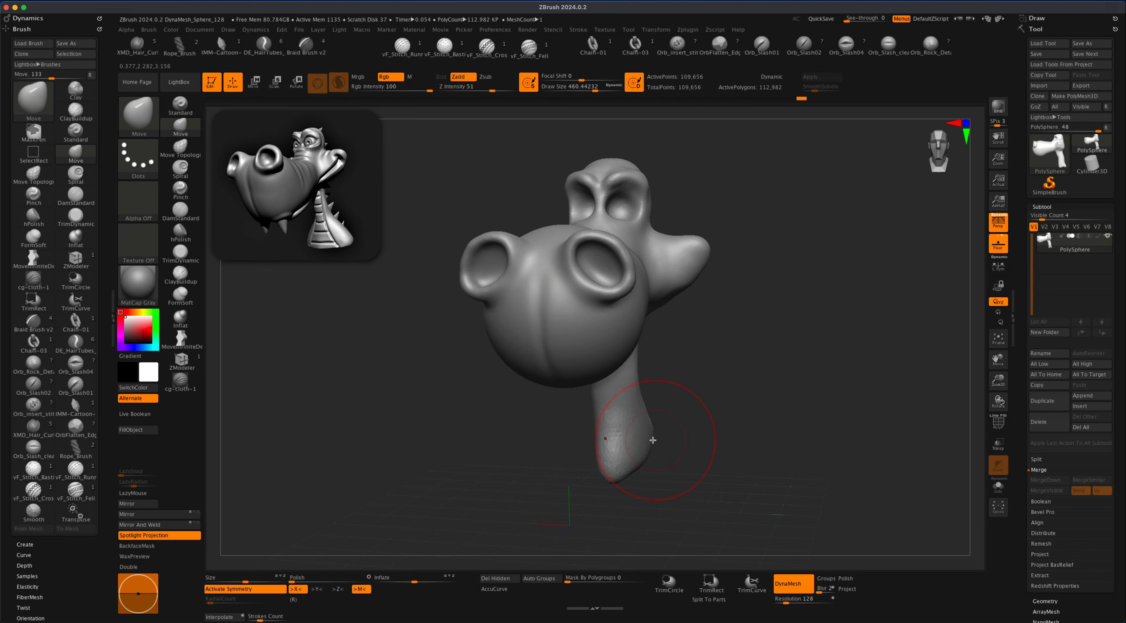
left_click_drag(664, 458, 676, 458)
mouse_move(704, 411)
left_mouse_down()
mouse_move(739, 410)
mouse_move(717, 414)
left_mouse_up()
left_click_drag(739, 394, 789, 446, "ctrl")
Step: Flare the neck's base wider and extend it downward and backward with the Move brush at a draw size of about 460
left_click_drag(620, 485, 619, 476)
mouse_move(688, 415)
left_mouse_down()
mouse_move(738, 410)
mouse_move(723, 405)
left_mouse_up()
left_click_drag(818, 384, 724, 364)
left_click_drag(617, 464, 624, 478)
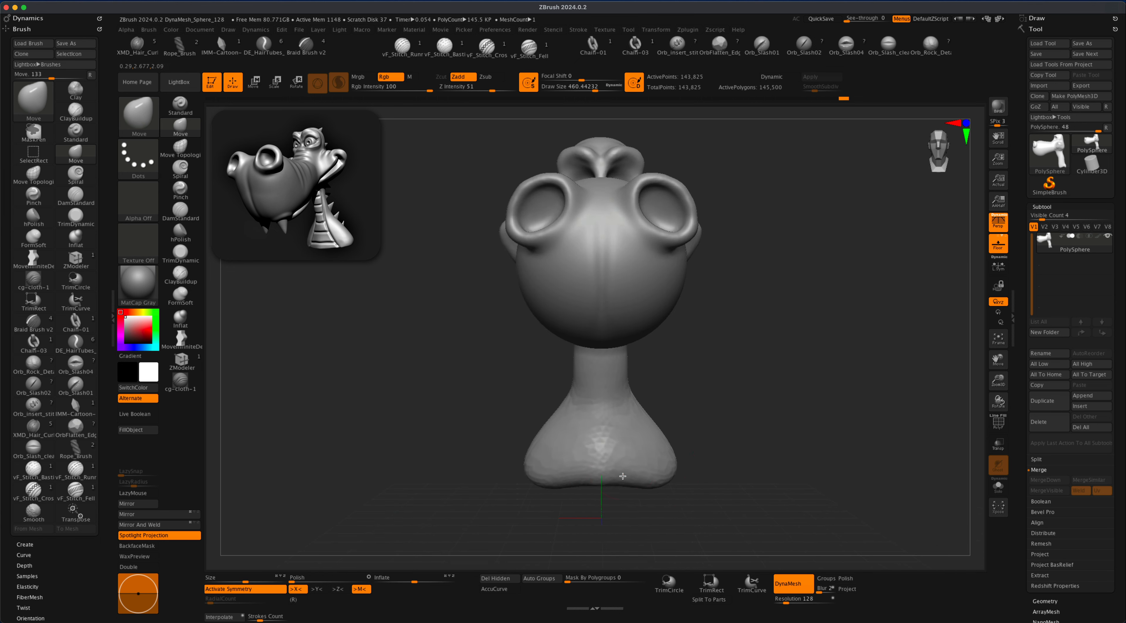
mouse_move(732, 438)
left_mouse_down()
mouse_move(680, 437)
mouse_move(744, 469)
mouse_move(727, 468)
left_mouse_up()
left_click_drag(746, 462, 752, 475)
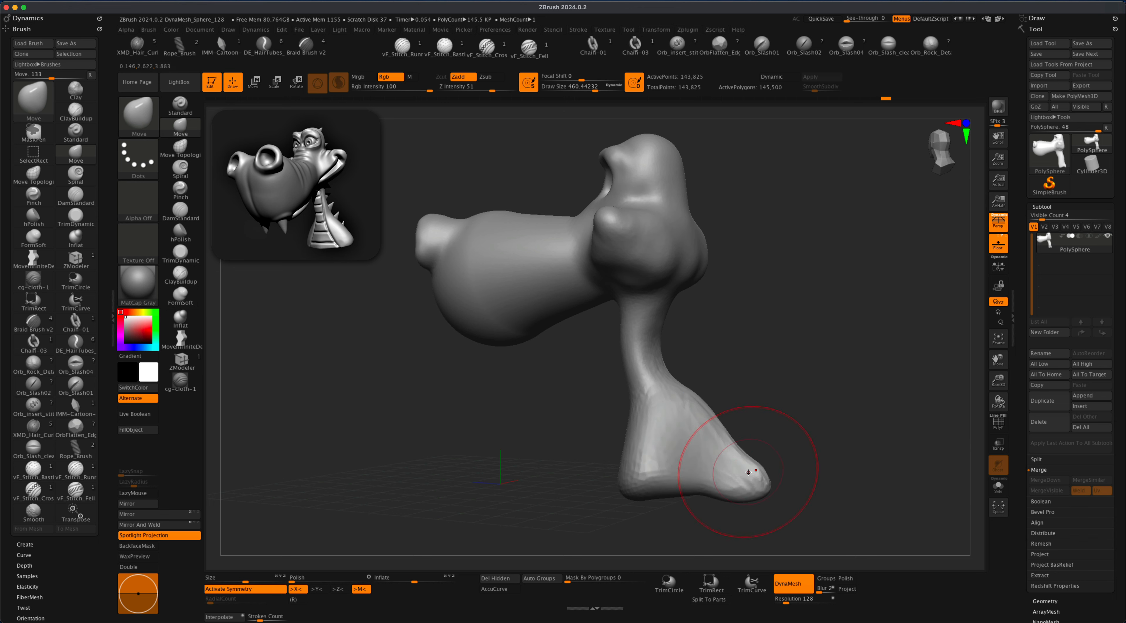
Step: Reshape the back of the neck into a smooth curve above its base with the Move brush, reducing the draw size to about 372
mouse_move(757, 404)
left_mouse_down()
mouse_move(727, 414)
mouse_move(734, 387)
mouse_move(716, 385)
left_mouse_up()
left_click_drag(707, 401, 696, 408)
key("s")
left_click_drag(734, 385, 717, 363)
left_click_drag(777, 461, 788, 437)
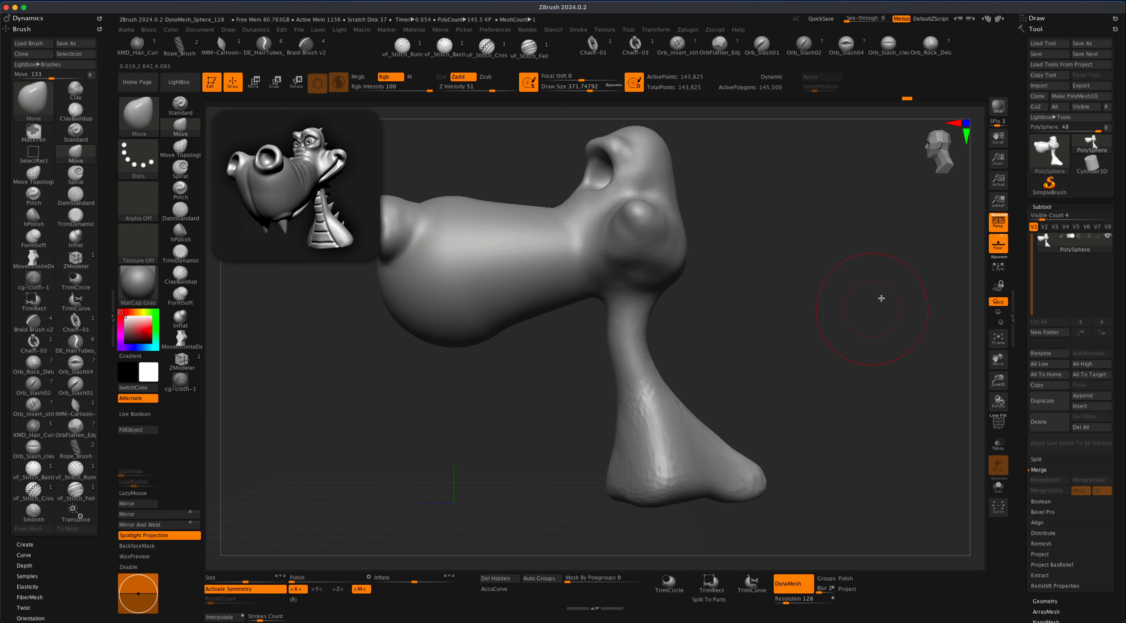
Step: Turn off the floor grid and the perspective view
left_click(997, 244)
left_click(998, 223)
mouse_move(867, 308)
left_mouse_down("alt")
mouse_move(842, 315)
mouse_move(751, 292)
left_mouse_up("alt")
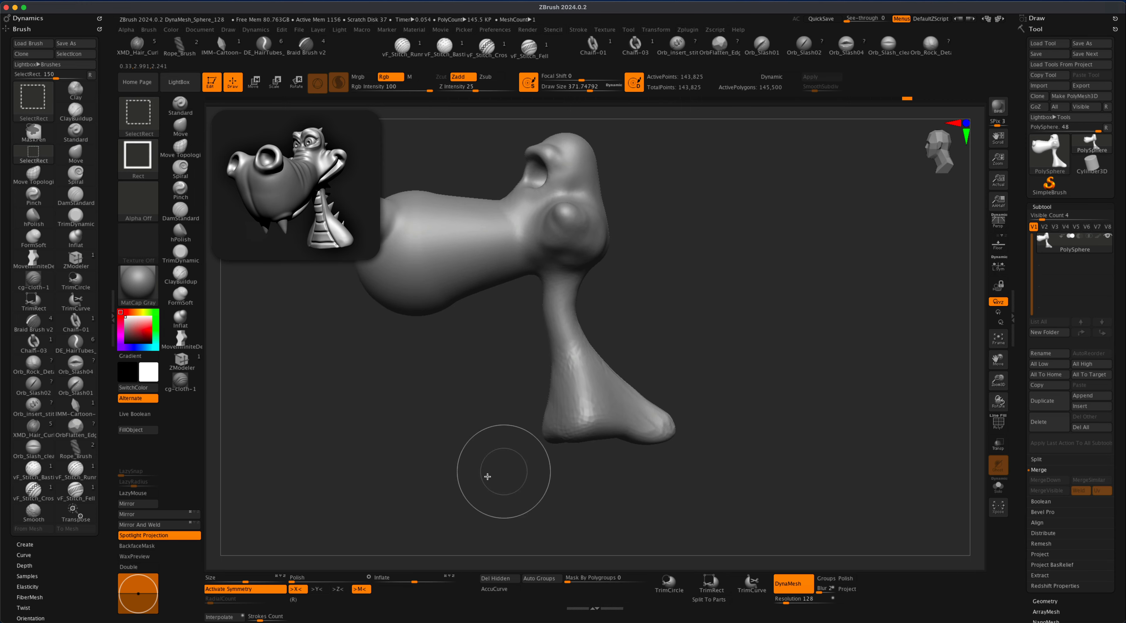
Step: Slice off the underside of the neck's base with the KnifeRect brush to leave a flat bottom
left_click(140, 115, "ctrl+shift")
left_click(527, 163, "ctrl+shift")
left_click_drag(412, 493, 802, 350, "ctrl+shift")
Step: Reshape the front and underside of the snout with the Move brush at a draw size of about 445
left_click(181, 127)
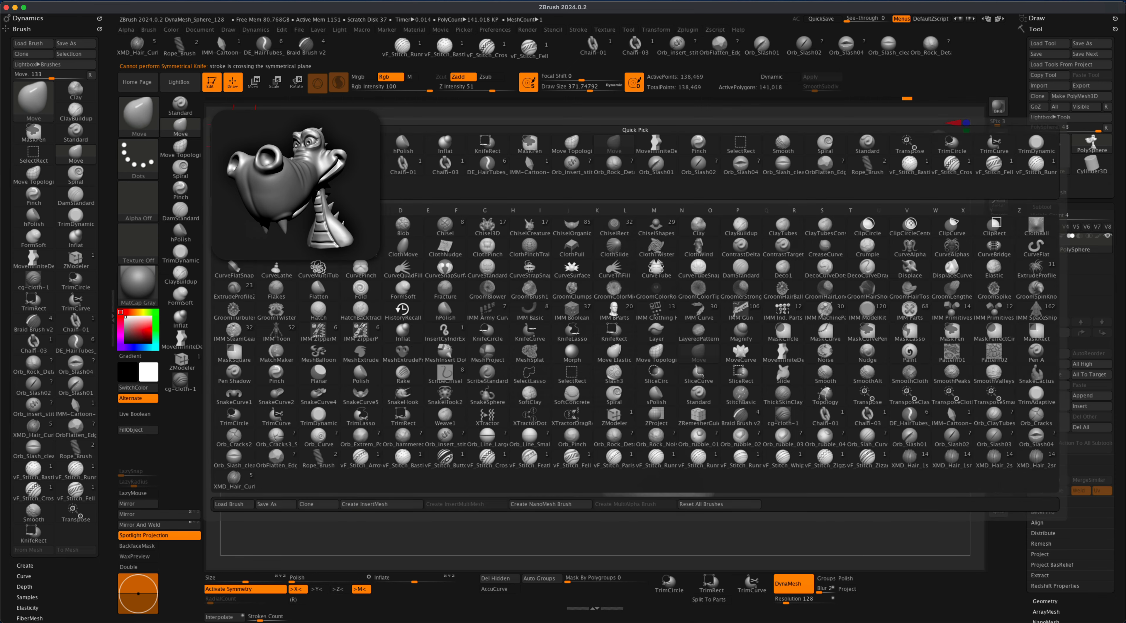
key("s")
left_click_drag(385, 230, 391, 230)
left_click_drag(488, 432, 482, 433)
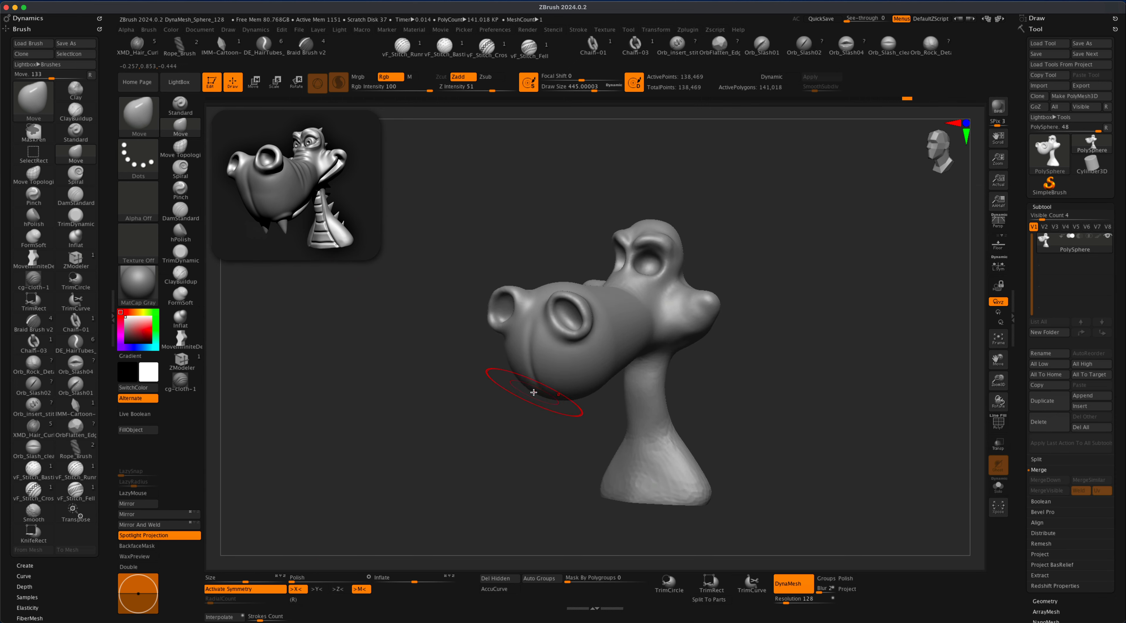
left_click_drag(555, 397, 562, 390)
mouse_move(602, 430)
left_mouse_down()
mouse_move(582, 426)
mouse_move(606, 381)
left_mouse_up()
left_click_drag(566, 422, 586, 426)
left_click_drag(620, 365, 626, 371)
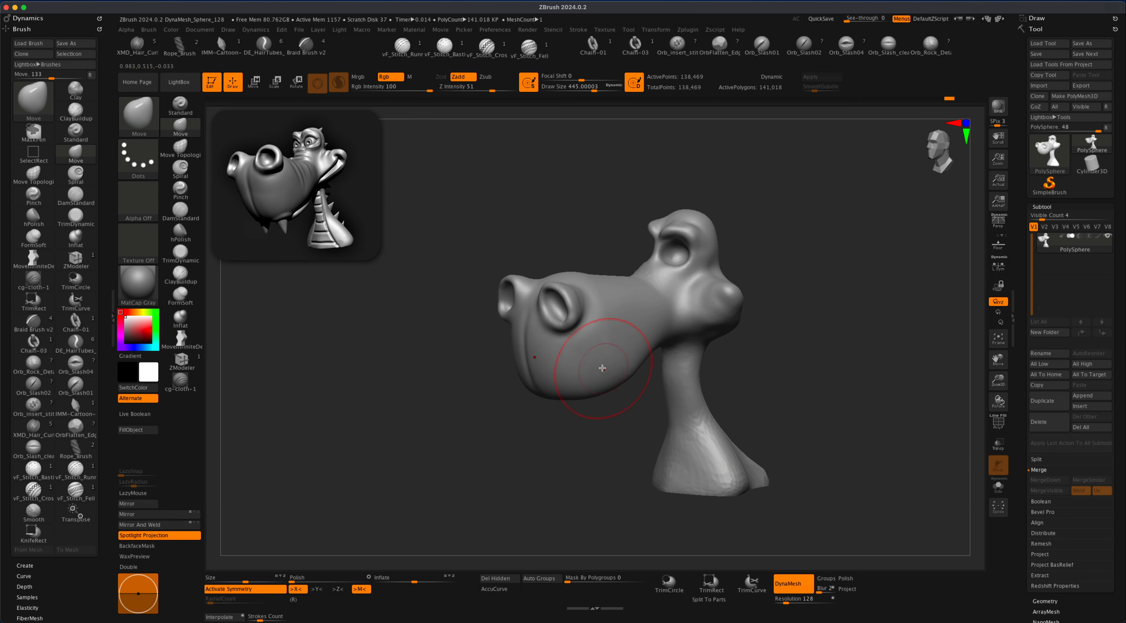
mouse_move(536, 382)
left_mouse_down()
mouse_move(536, 452)
mouse_move(488, 346)
left_mouse_up()
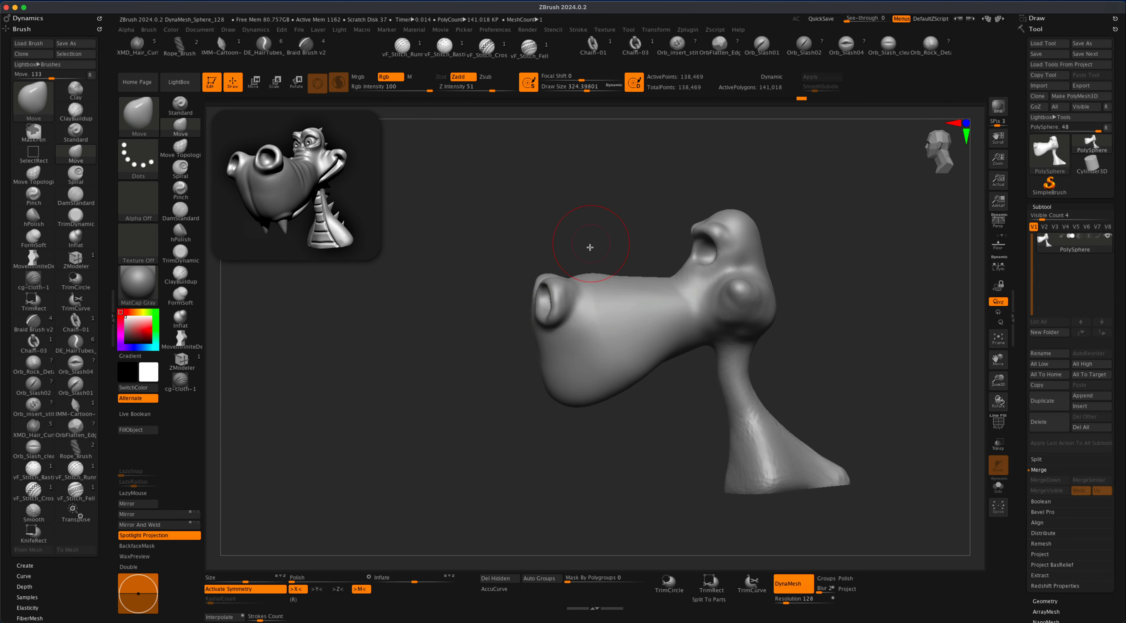
Step: Dip the bridge of the snout and lift the nostril end with the Move brush at a draw size of about 460
key("s")
left_click_drag(491, 360, 500, 360)
left_click_drag(540, 357, 500, 375)
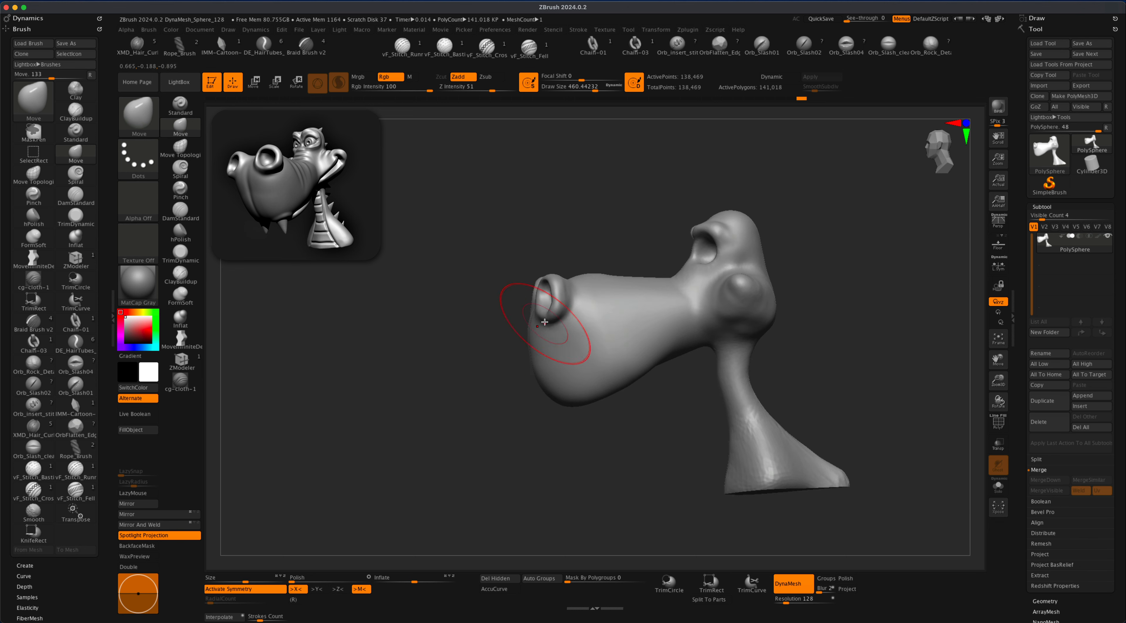
left_click_drag(620, 260, 652, 299)
left_click_drag(649, 280, 659, 290)
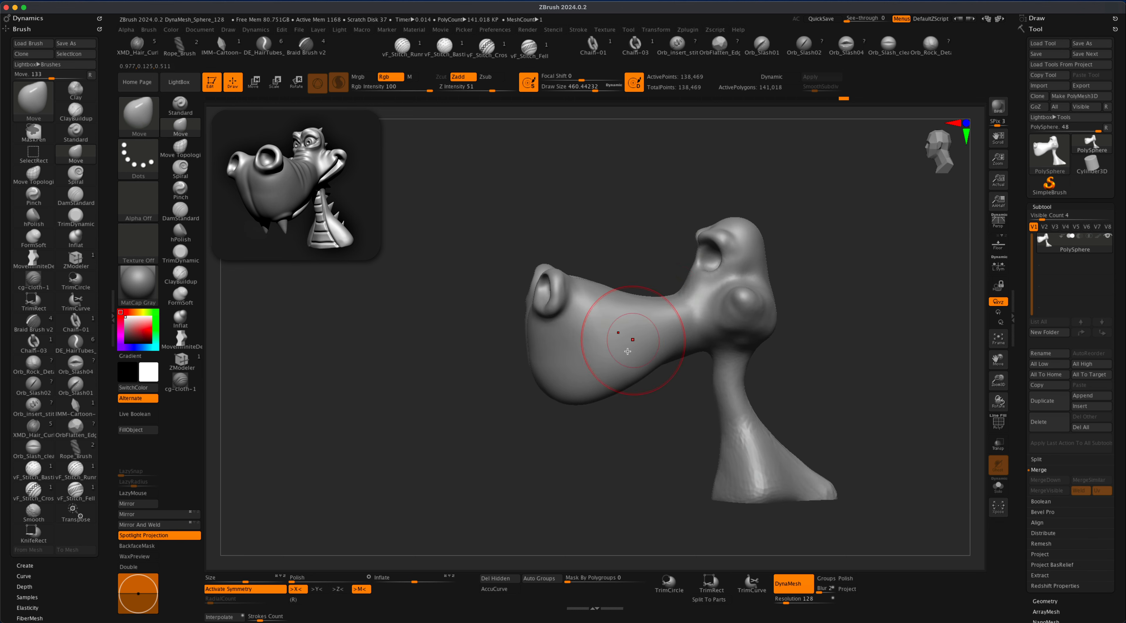
Step: Adjust the muzzle's width and the nostril placement with the Move brush, going from a draw size of about 743 to 379
left_click_drag(591, 409, 515, 335)
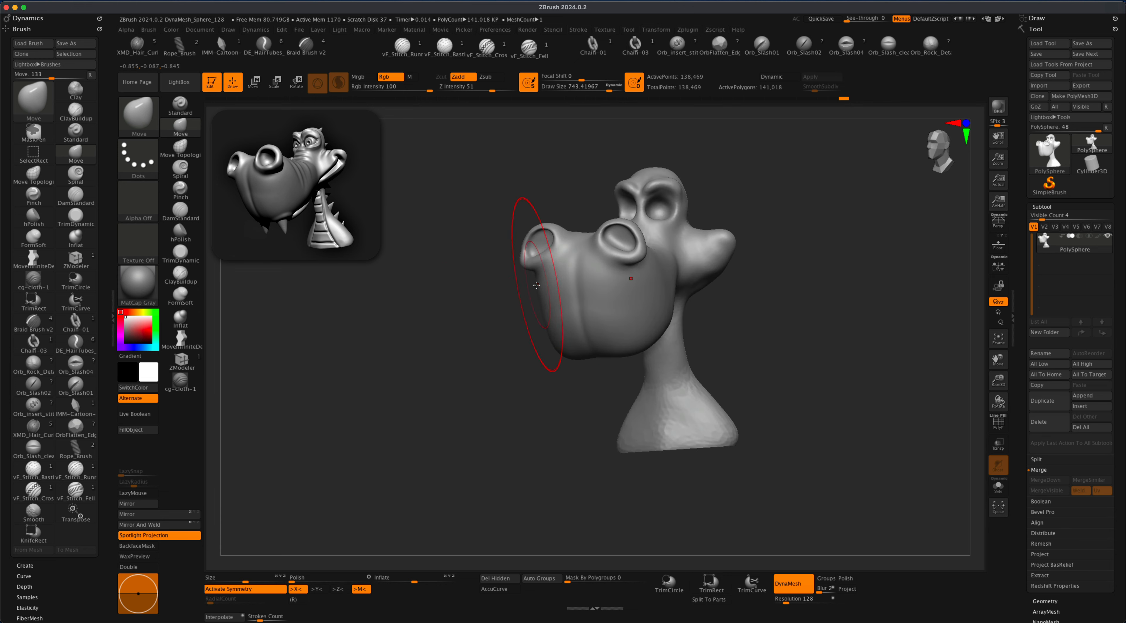
left_click_drag(509, 286, 633, 265)
left_click_drag(716, 264, 666, 259)
key("s")
left_click_drag(714, 302, 694, 301)
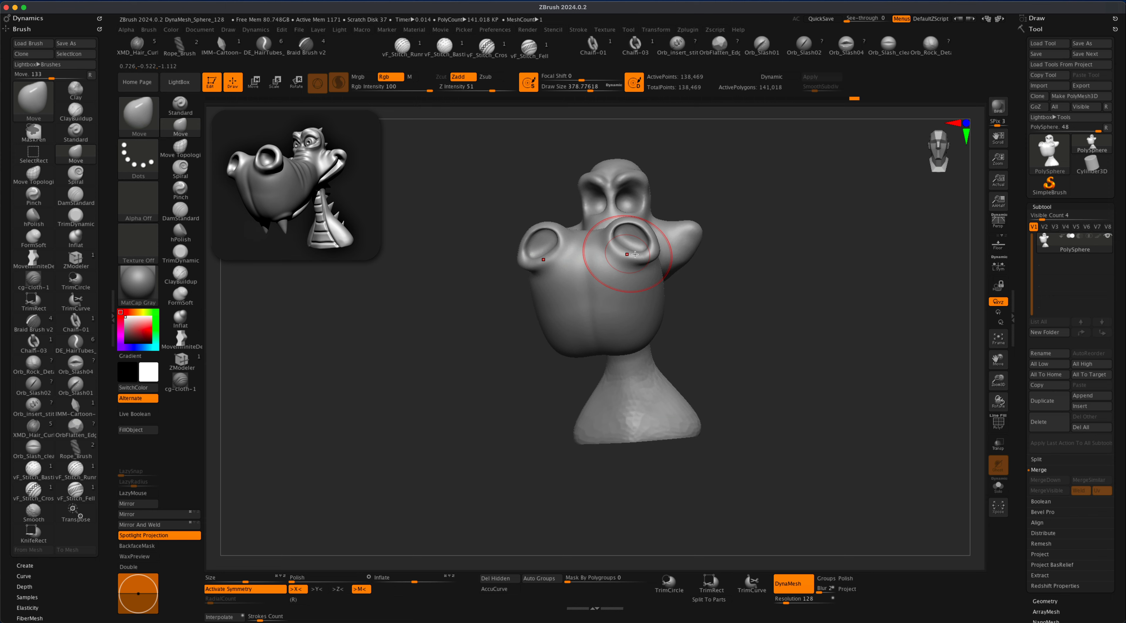
mouse_move(635, 254)
left_mouse_down()
mouse_move(691, 302)
mouse_move(452, 384)
mouse_move(754, 327)
mouse_move(576, 377)
mouse_move(546, 398)
mouse_move(561, 424)
left_mouse_up()
Step: Push up the underside of the snout near the neck with the Move brush at a draw size of about 408
key("s")
key("s")
mouse_move(708, 341)
left_mouse_down()
mouse_move(715, 350)
mouse_move(721, 331)
mouse_move(682, 342)
mouse_move(629, 400)
left_mouse_up()
key("s")
key("s")
key("s")
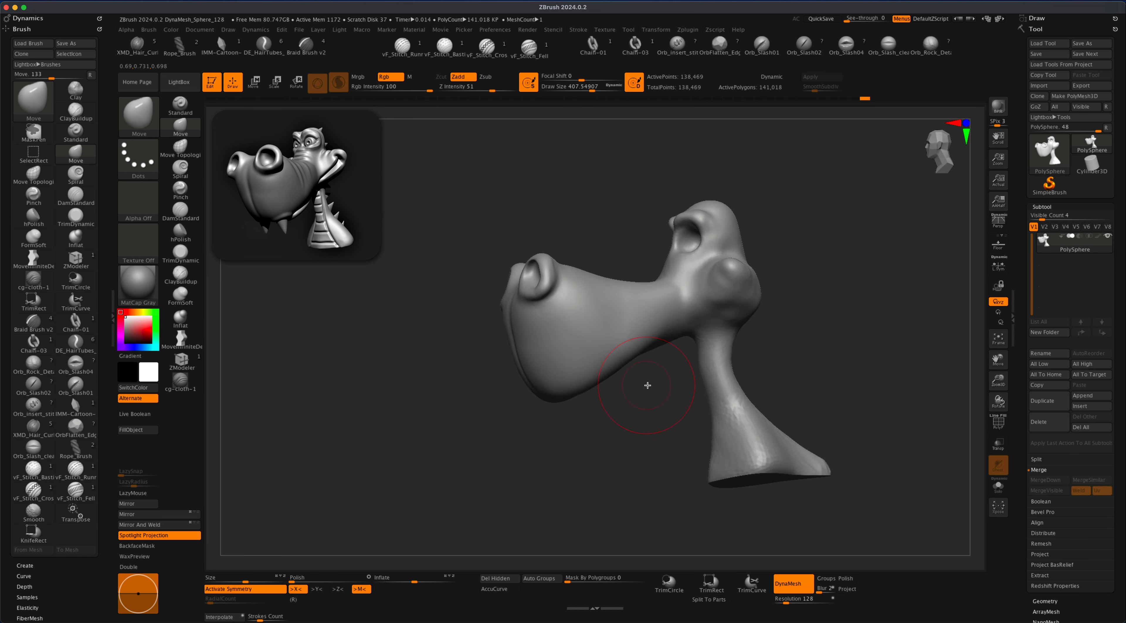
left_click_drag(647, 386, 644, 336)
mouse_move(426, 404)
left_mouse_down("alt")
mouse_move(420, 389)
mouse_move(418, 403)
left_mouse_up("alt")
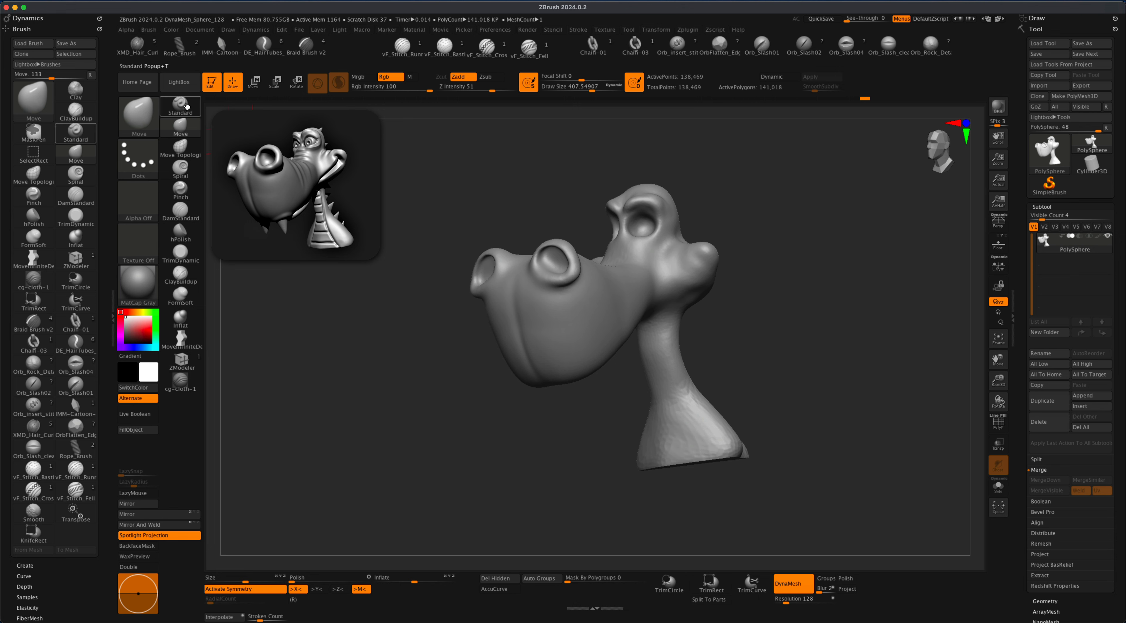
Step: Carve a smile crease from the cheek to the mouth corner with the DamStandard brush at a draw size of about 172
left_click(181, 210)
mouse_move(754, 279)
left_mouse_down()
mouse_move(766, 294)
mouse_move(754, 254)
mouse_move(790, 257)
mouse_move(796, 278)
mouse_move(777, 263)
mouse_move(666, 276)
mouse_move(660, 298)
left_mouse_up()
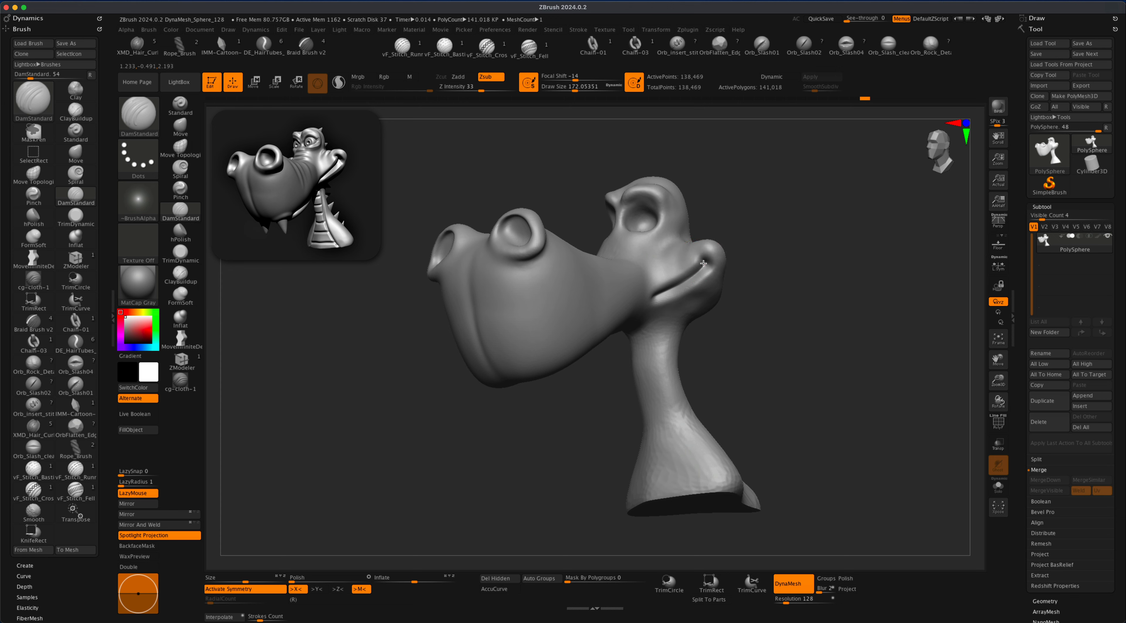
mouse_move(739, 263)
left_mouse_down()
mouse_move(792, 259)
mouse_move(774, 259)
mouse_move(794, 231)
mouse_move(508, 146)
left_mouse_up()
Step: Switch to the Standard brush and remesh the model with DynaMesh at a resolution of 256
key("b")
key("s")
key("t")
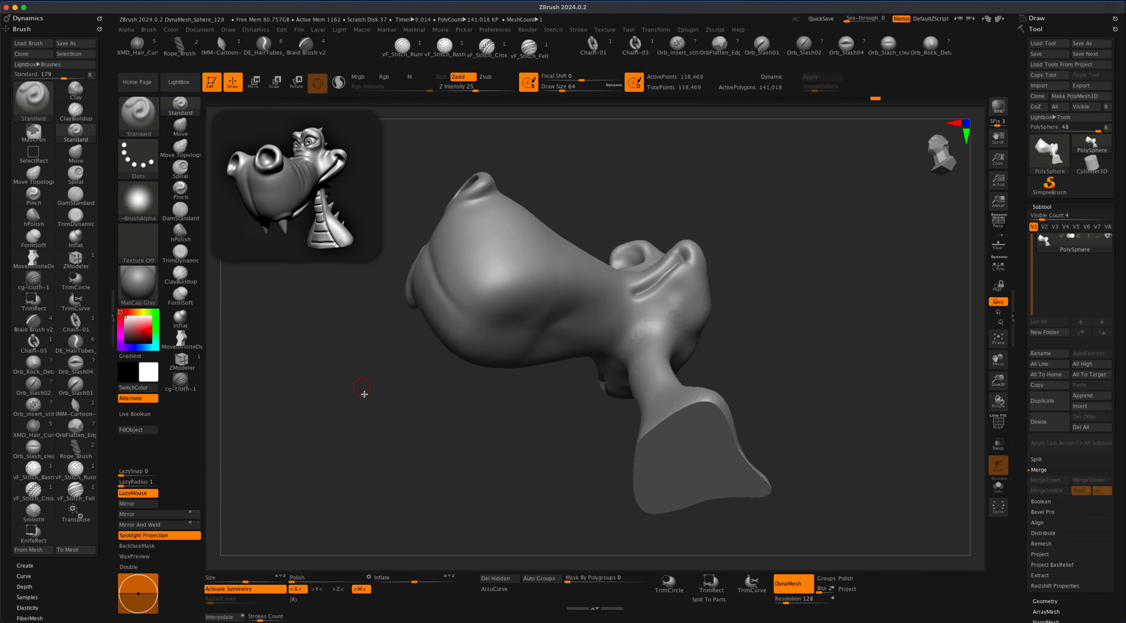
left_click(793, 599)
type("240")
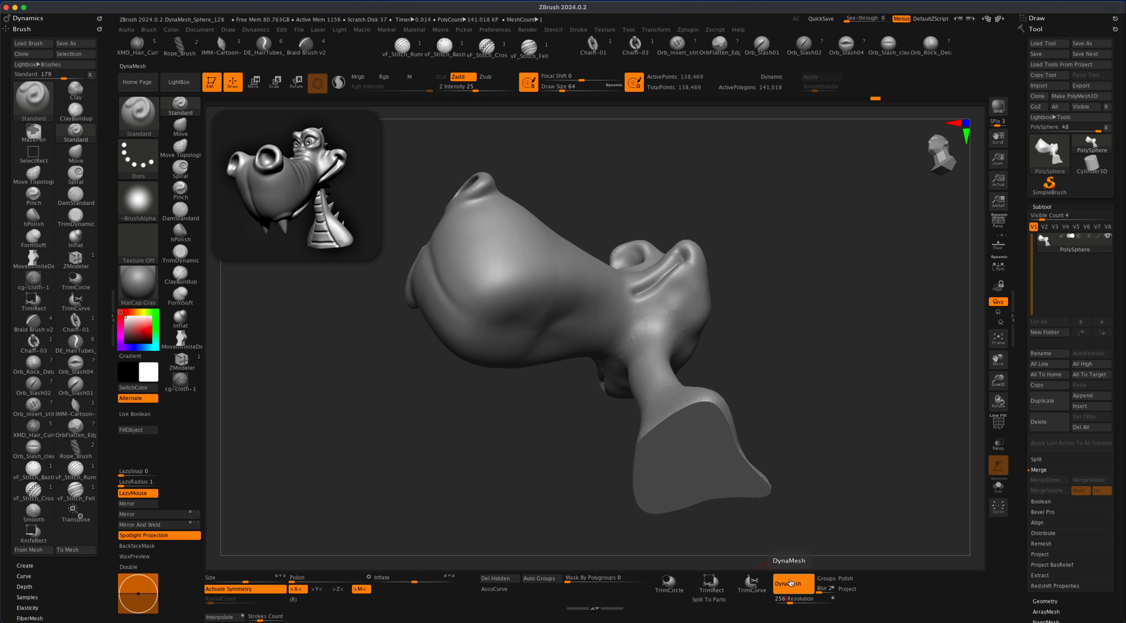
left_click_drag(834, 413, 800, 317, "ctrl")
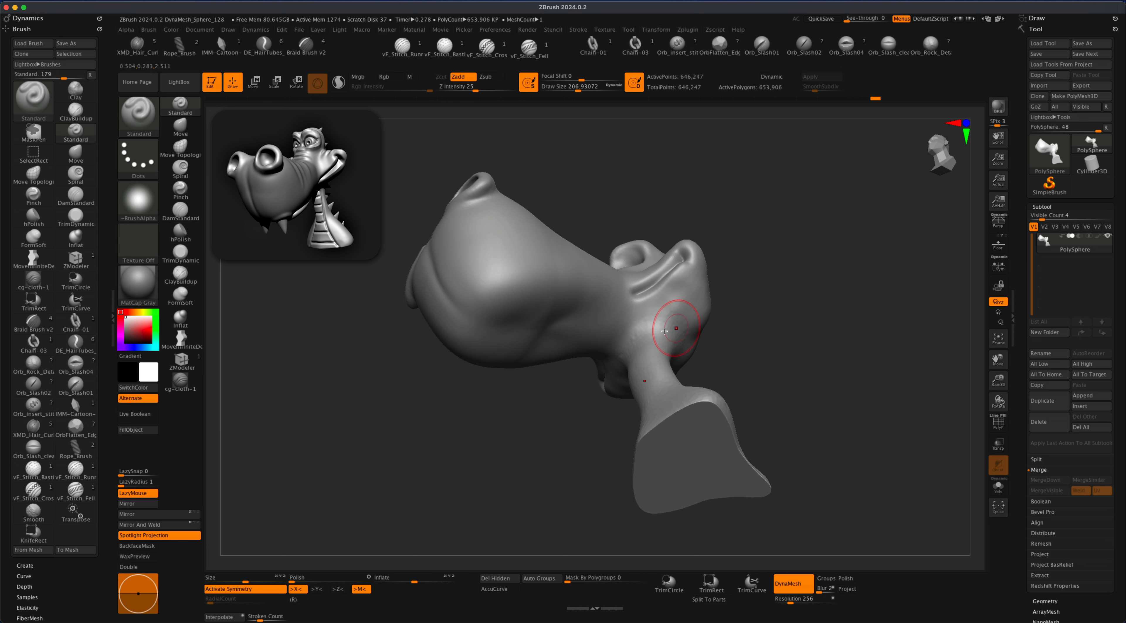
Step: Smooth the underside of the snout and paint a MaskPen mask over its rear part at a draw size of about 207
left_click_drag(653, 335, 529, 327)
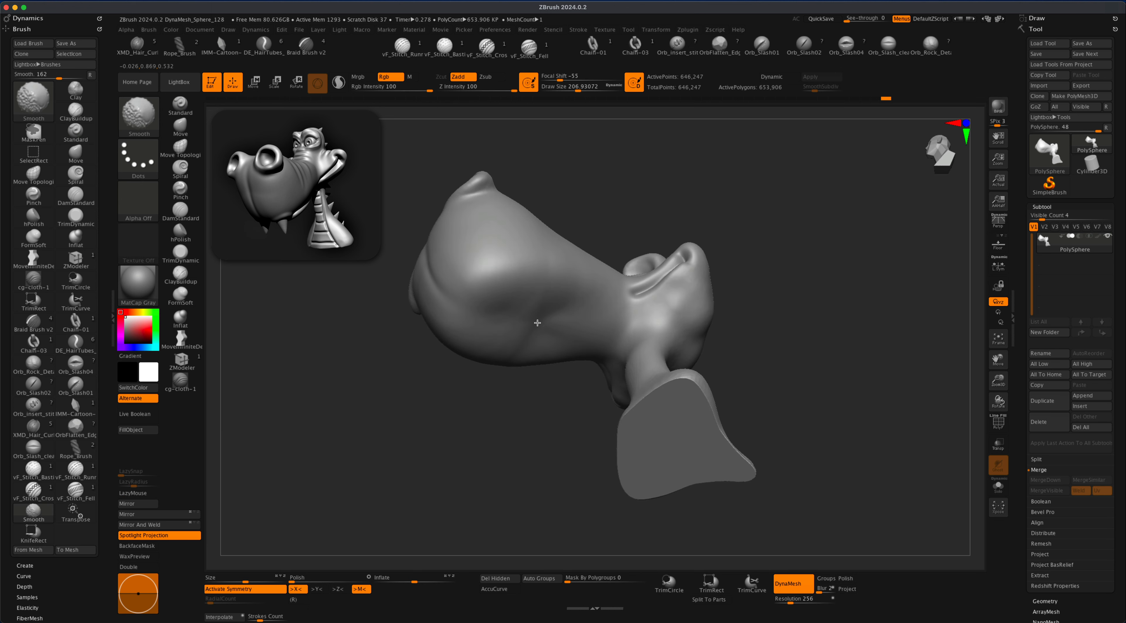
left_click_drag(485, 415, 524, 385)
mouse_move(603, 343)
left_mouse_down("ctrl")
mouse_move(584, 325)
mouse_move(494, 306)
mouse_move(569, 336)
left_mouse_up("ctrl")
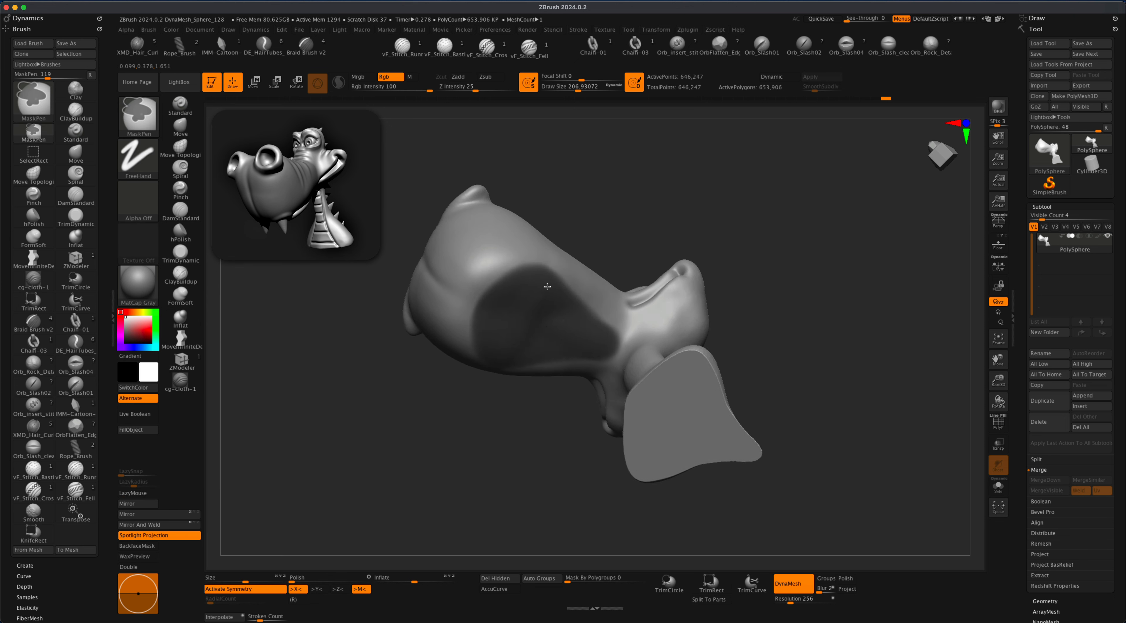
left_click_drag(547, 287, 609, 340, "ctrl")
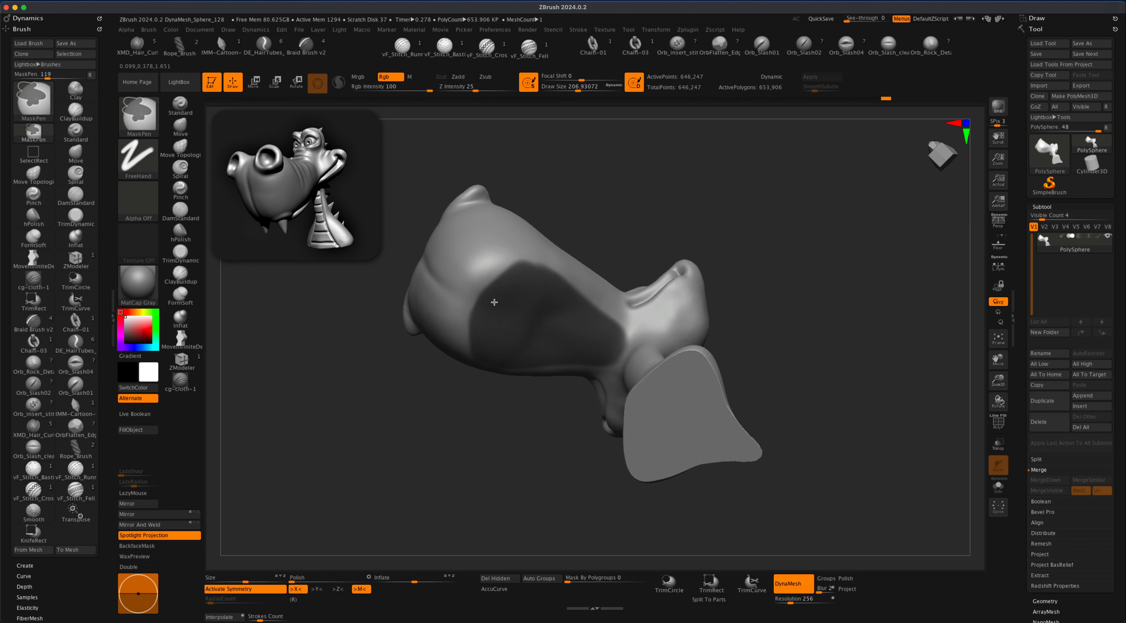
left_click_drag(509, 285, 535, 294, "ctrl")
Step: Refine the edges of the mask under the snout so that it spans both sides evenly
mouse_move(743, 205)
left_mouse_down()
mouse_move(752, 245)
mouse_move(761, 196)
mouse_move(757, 254)
mouse_move(743, 266)
left_mouse_up()
key("ctrl")
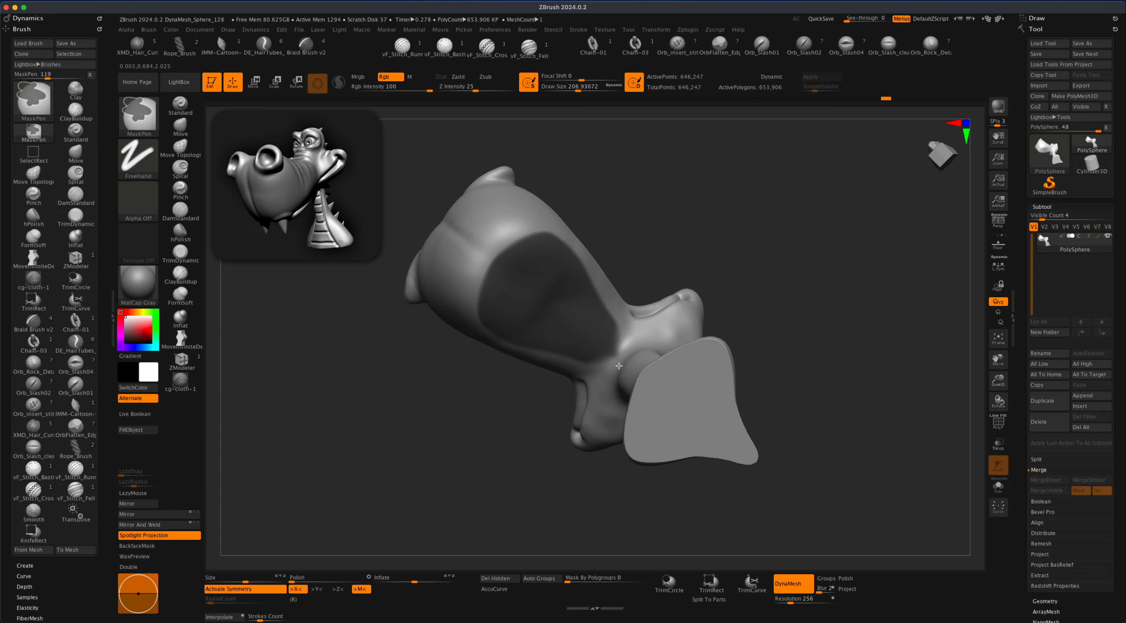
mouse_move(602, 365)
left_mouse_down("ctrl")
mouse_move(633, 342)
mouse_move(636, 284)
mouse_move(540, 389)
left_mouse_up("ctrl")
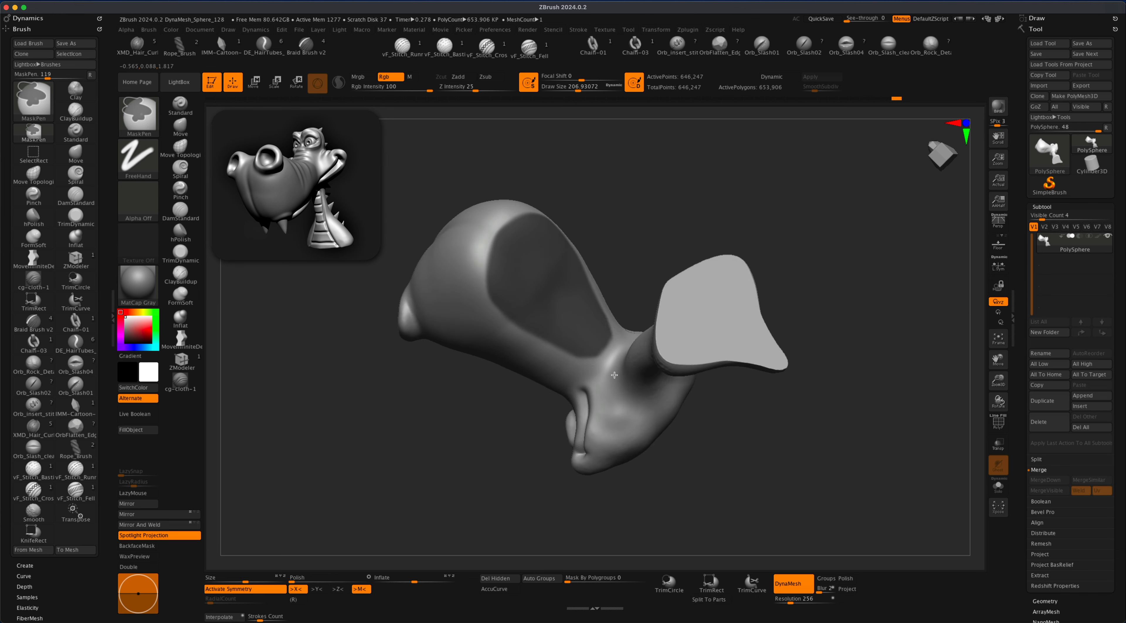
mouse_move(614, 375)
left_mouse_down()
mouse_move(762, 264)
mouse_move(805, 284)
mouse_move(814, 218)
mouse_move(711, 186)
mouse_move(506, 231)
mouse_move(681, 189)
mouse_move(610, 207)
left_mouse_up()
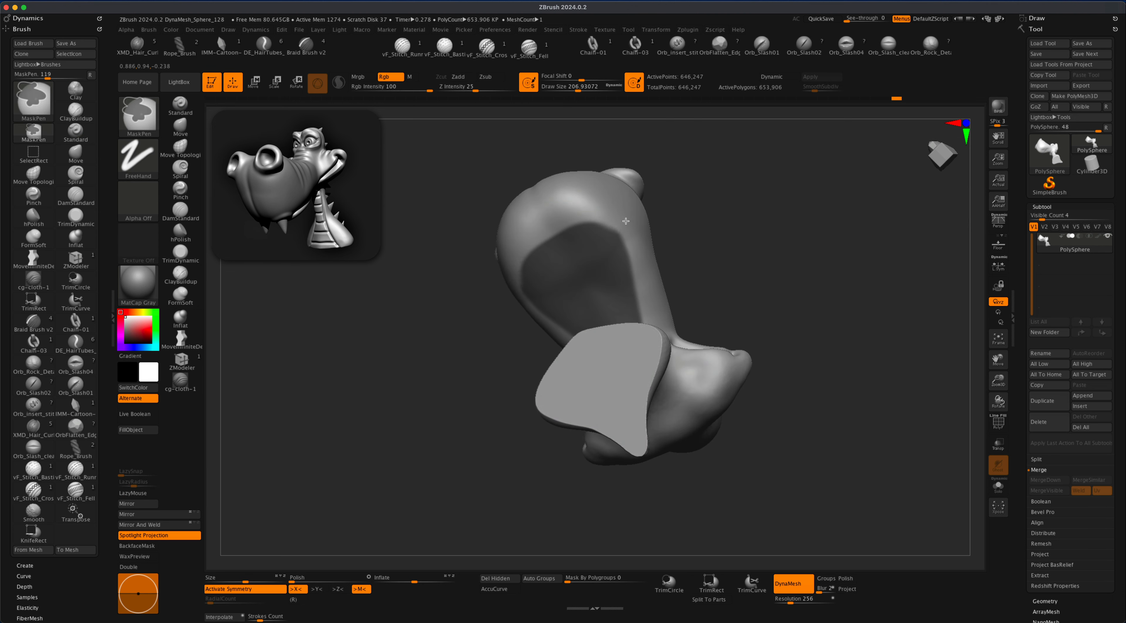
mouse_move(626, 221)
right_mouse_down()
mouse_move(742, 216)
mouse_move(622, 218)
right_mouse_up()
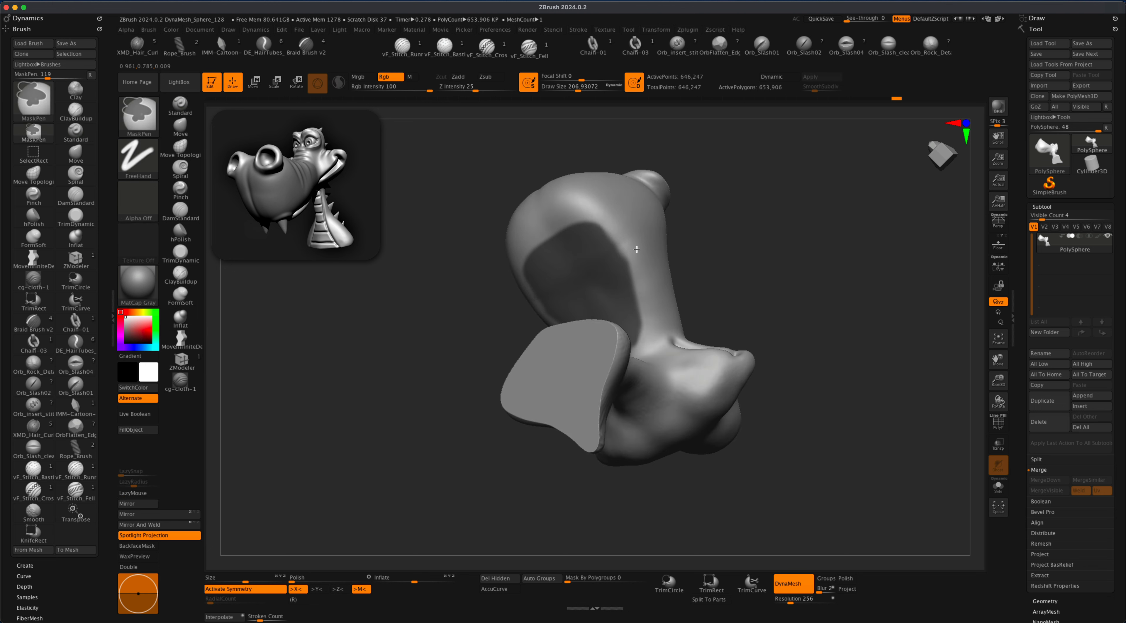
mouse_move(658, 335)
right_mouse_down()
mouse_move(802, 309)
mouse_move(789, 259)
mouse_move(832, 226)
mouse_move(984, 518)
right_mouse_up()
Step: Extract the masked area under the snout with a thickness of 0.04 and accept it as a new subtool
left_click(1048, 602)
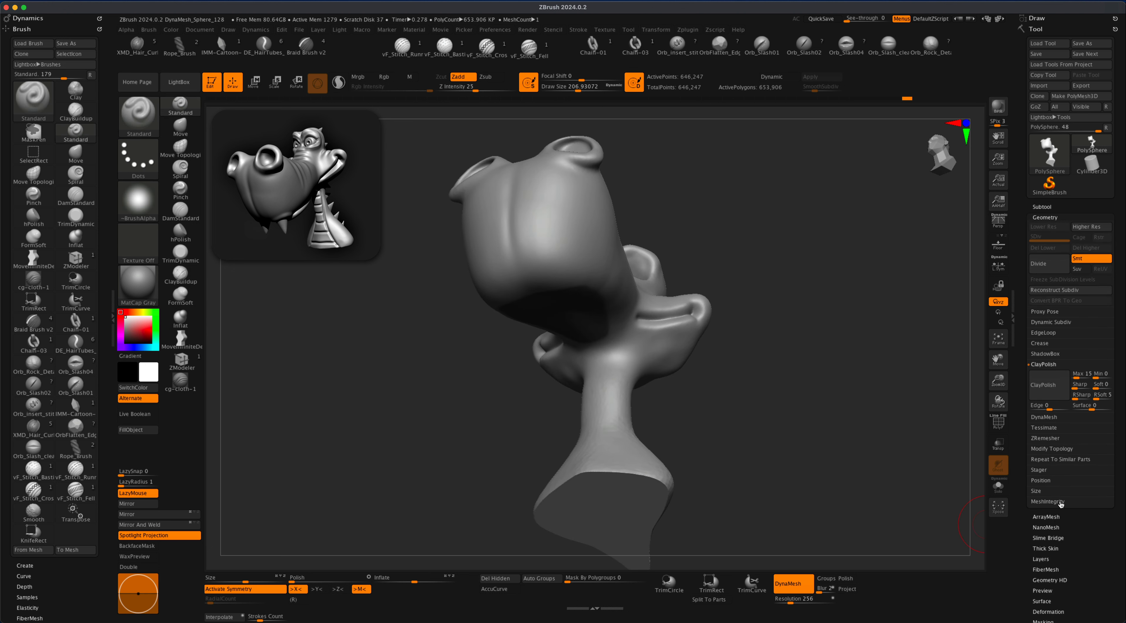
left_click(1042, 206)
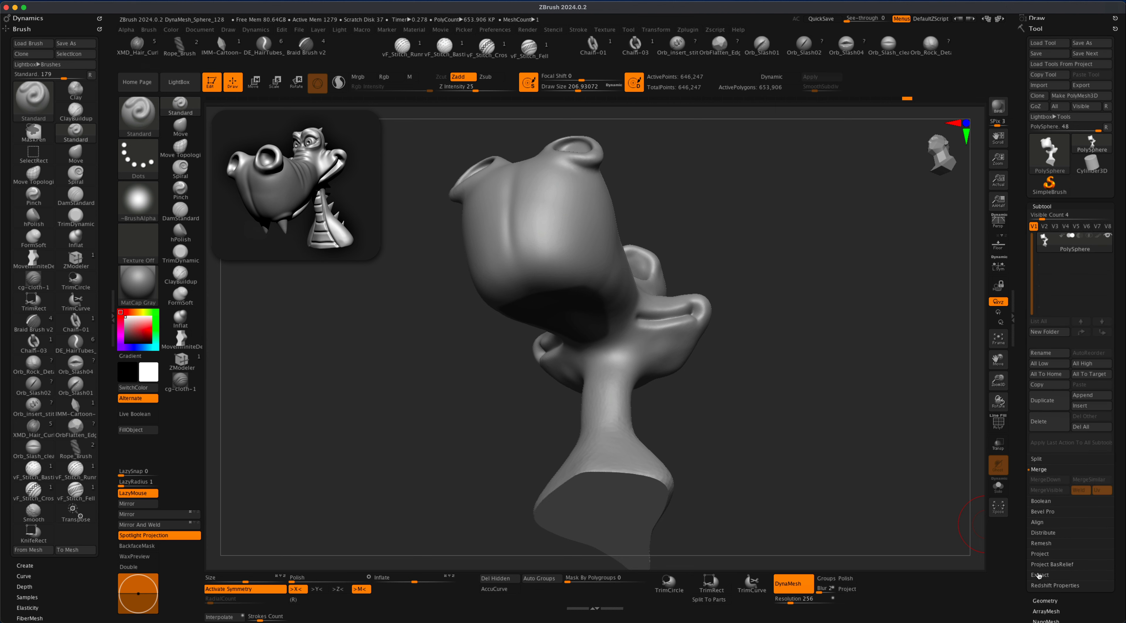
left_click(1039, 576)
left_click(1048, 569)
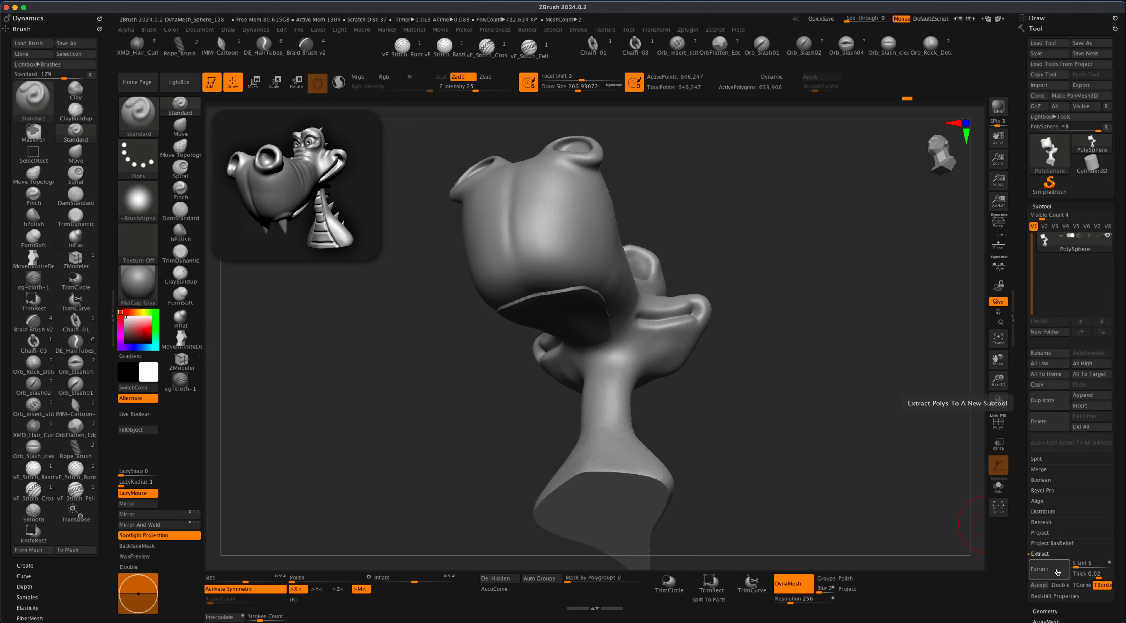
left_click(1088, 575)
type(".04")
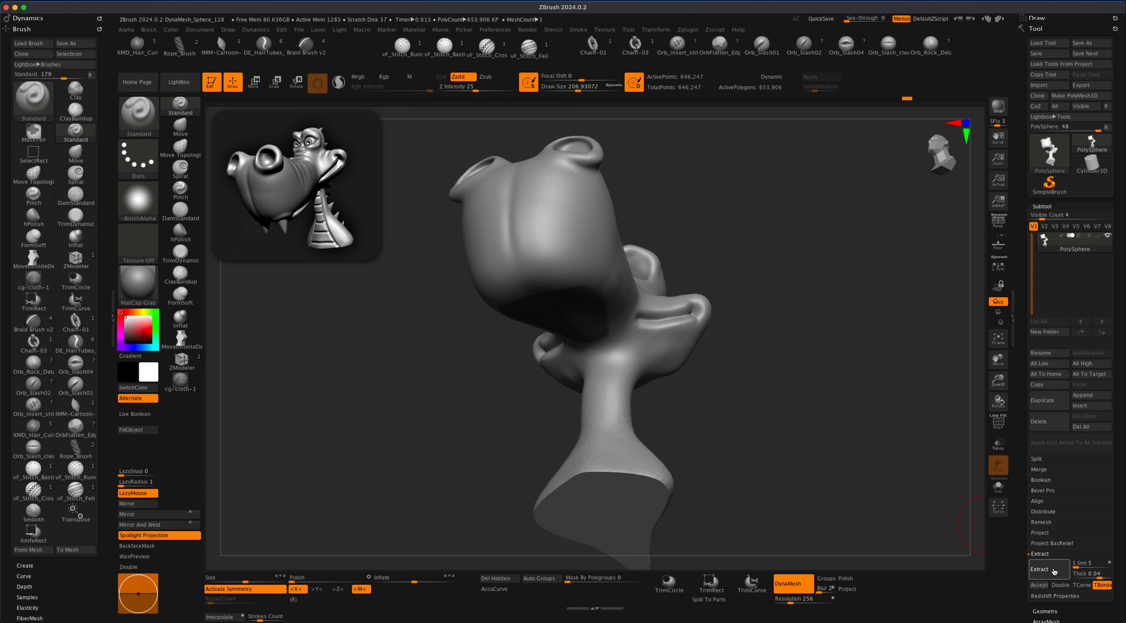
left_click(1054, 571)
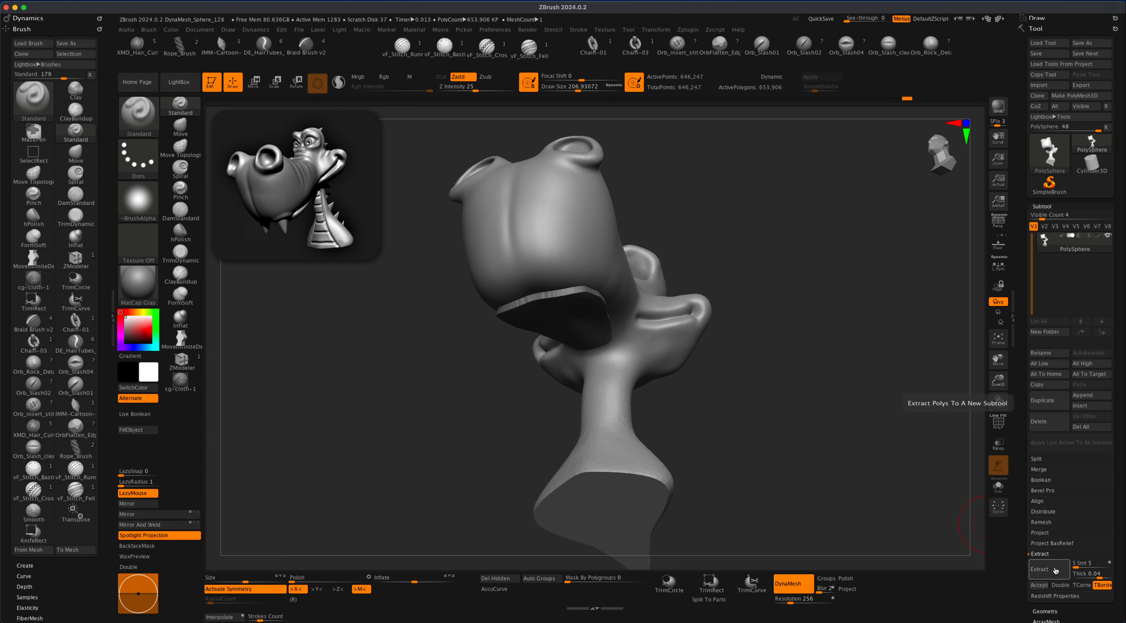
left_click(1040, 585)
Step: Select the extracted piece and ZRemesh it with a target polygons count of 1 and Adapt turned off
mouse_move(804, 377)
left_mouse_down()
mouse_move(797, 387)
mouse_move(814, 384)
left_mouse_up()
scroll(1063, 501, "down", 5)
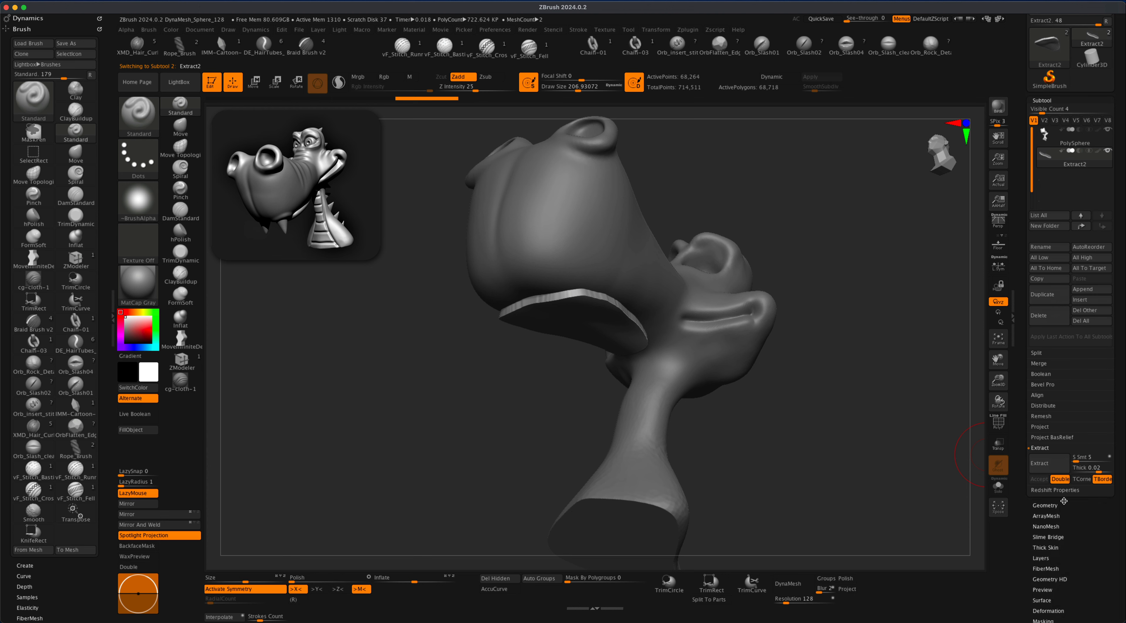
left_click(1053, 505)
left_click(1048, 333)
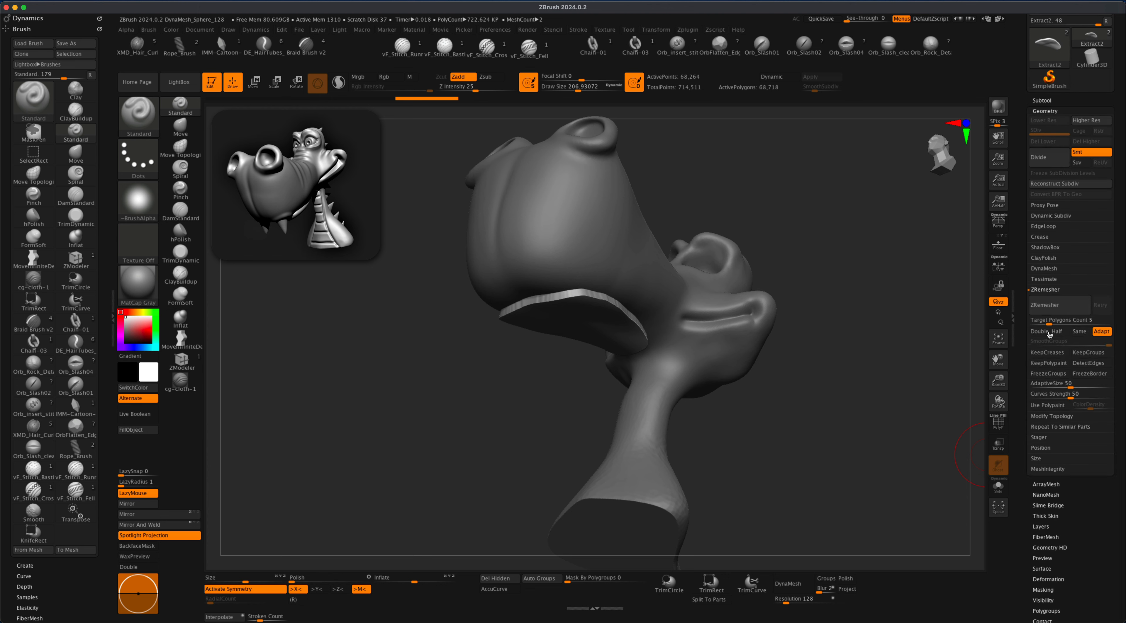
left_click_drag(1061, 323, 1046, 324)
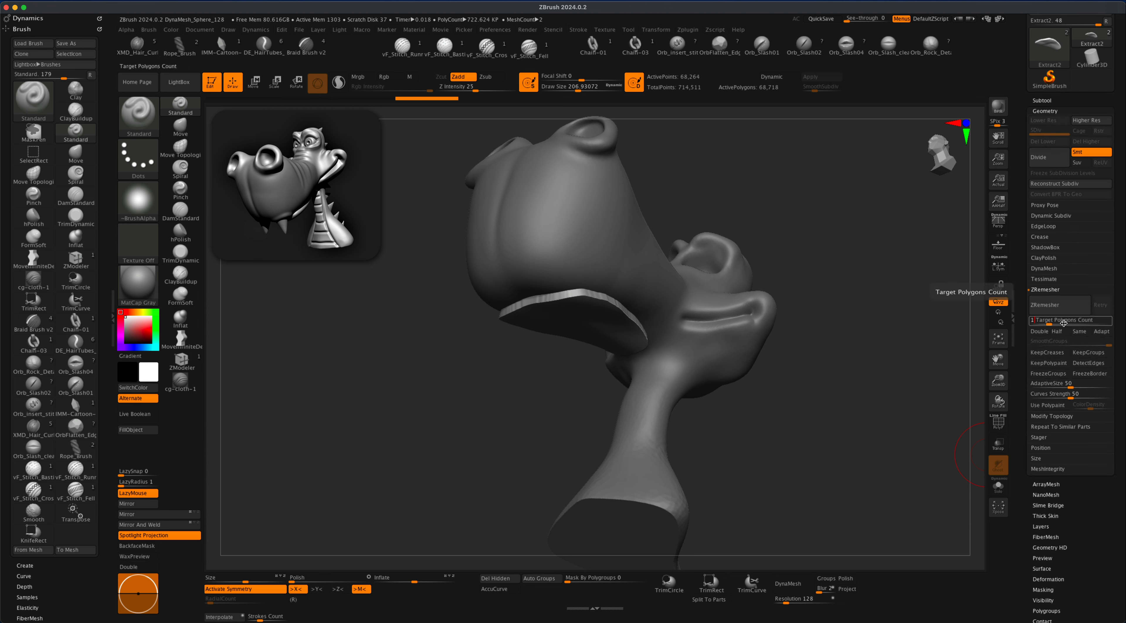
left_click(1058, 306)
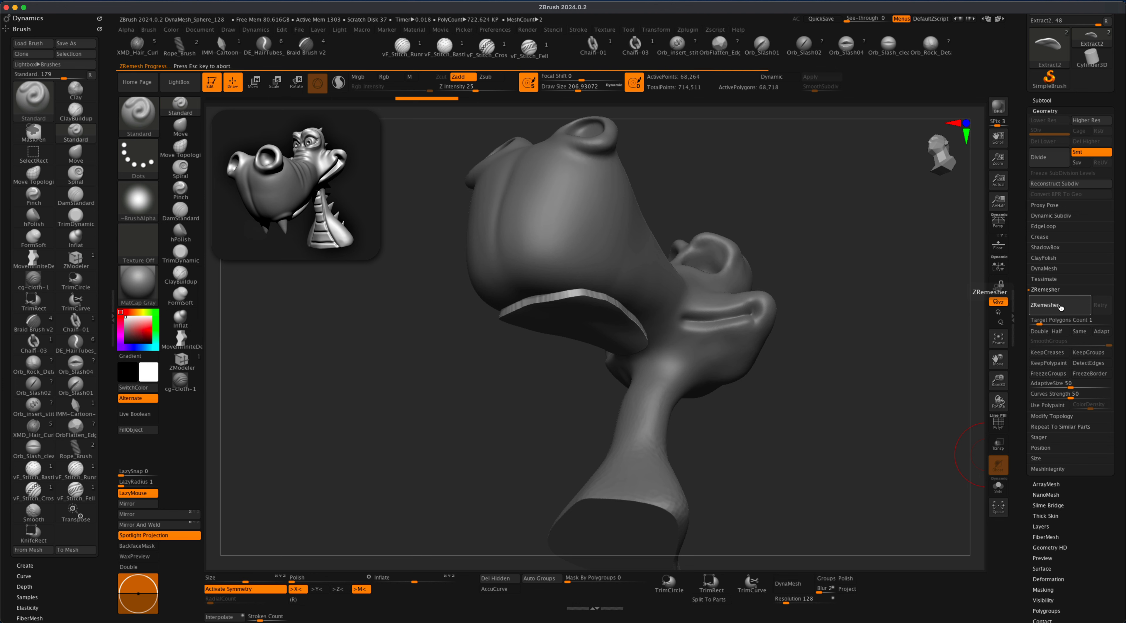
Step: ZRemesh the extracted jaw piece with the Half option and subdivide it three times
left_click(1058, 304)
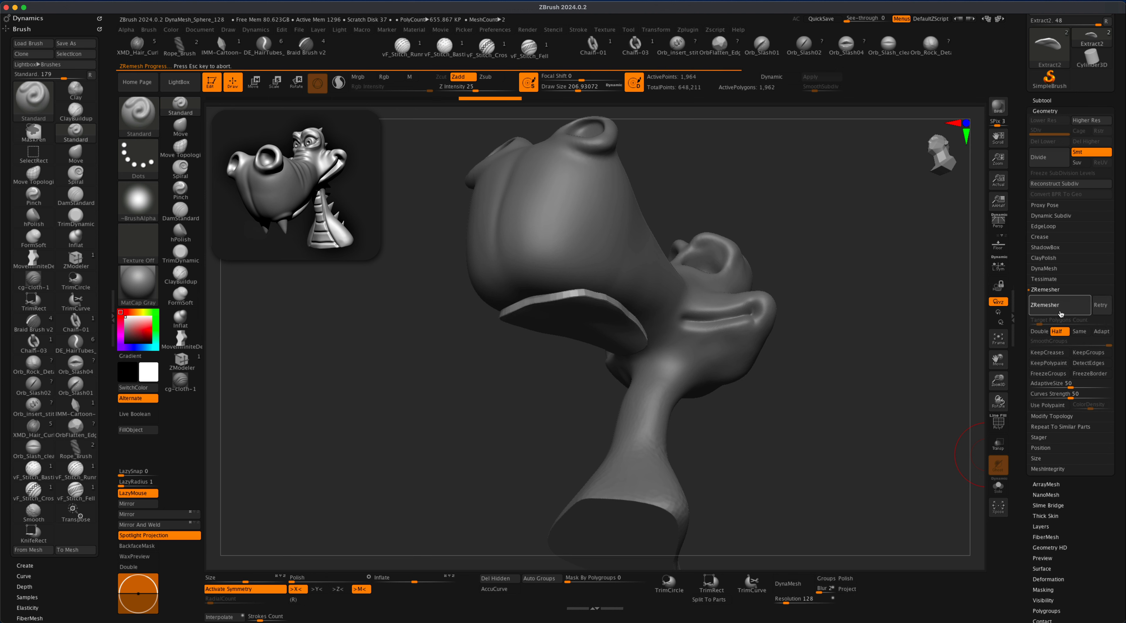
left_click_drag(940, 324, 345, 282)
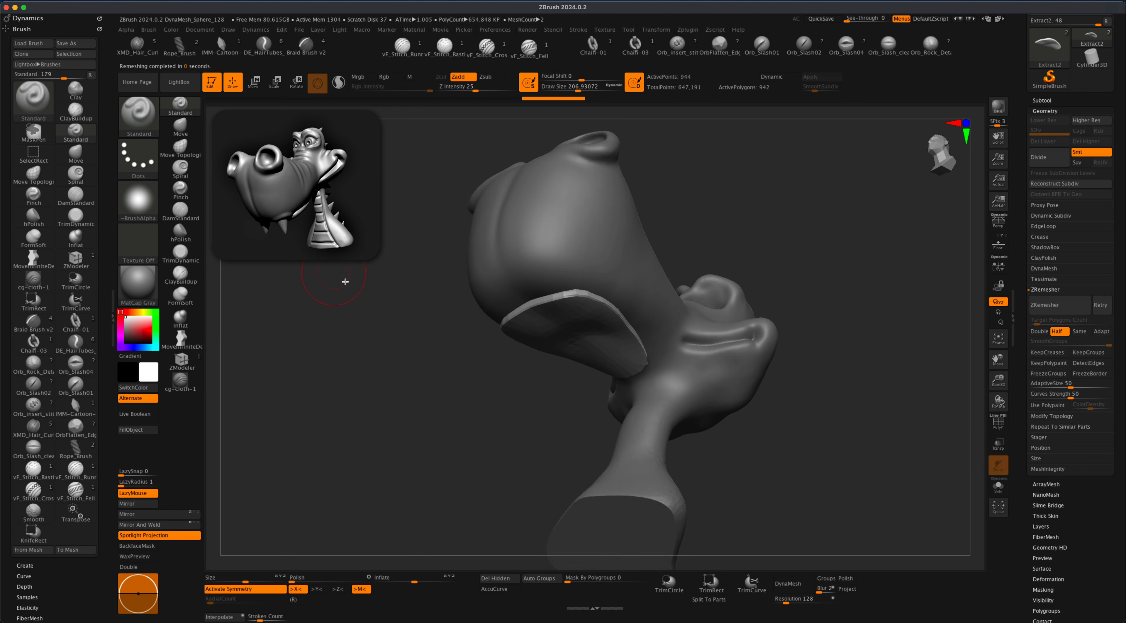
mouse_move(430, 524)
left_mouse_down()
mouse_move(455, 455)
mouse_move(437, 424)
mouse_move(442, 395)
left_mouse_up()
key("ctrl+d")
key("ctrl+d")
key("ctrl+d")
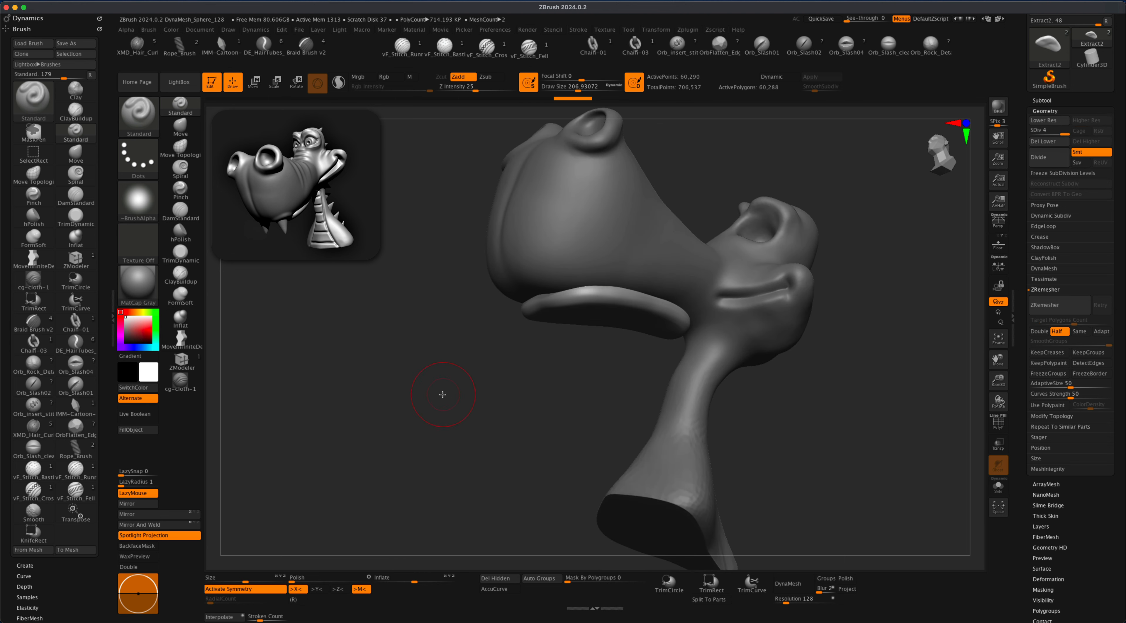
Step: DynaMesh the jaw piece at resolution 128 and shape it against the underside of the snout with the Move brush
left_click(801, 584)
left_click(753, 607)
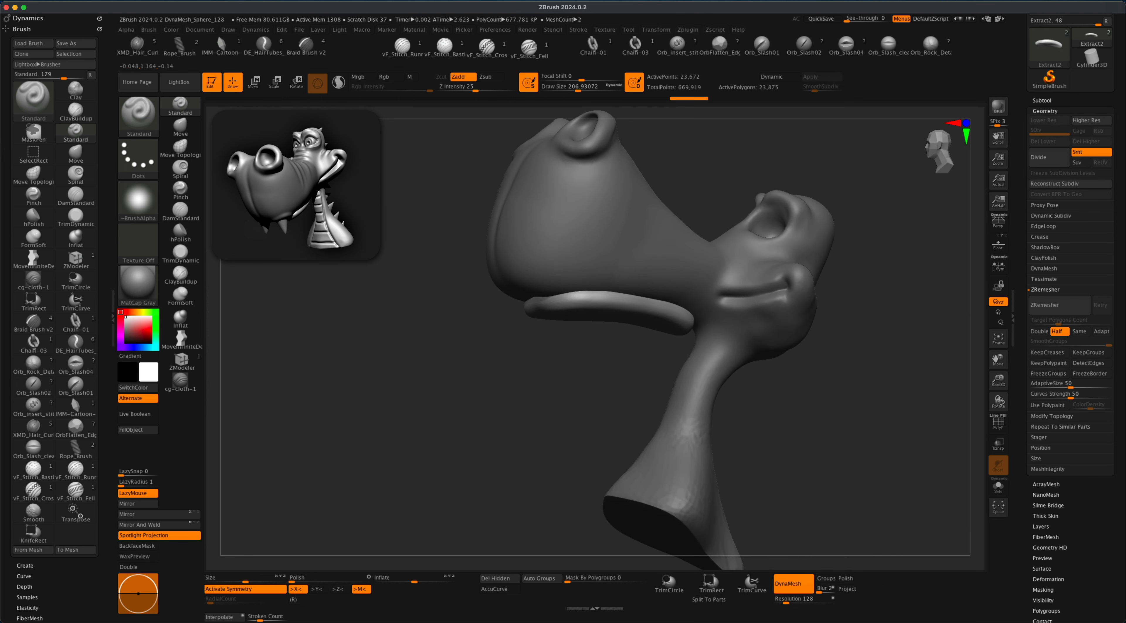
key("b")
key("m")
key("v")
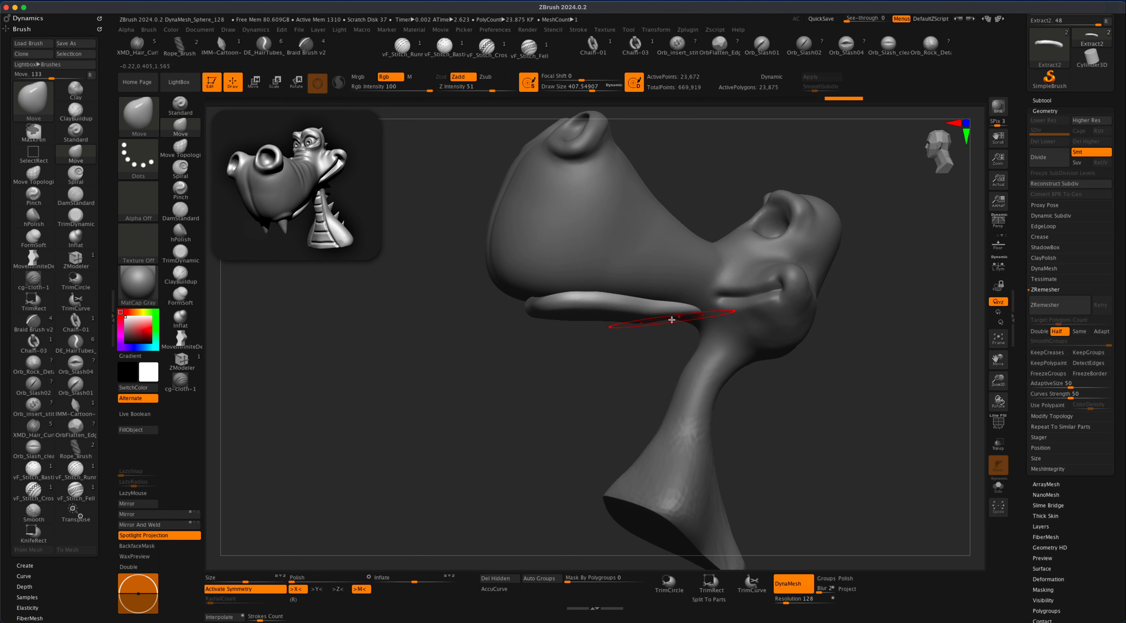
left_click_drag(618, 359, 668, 258)
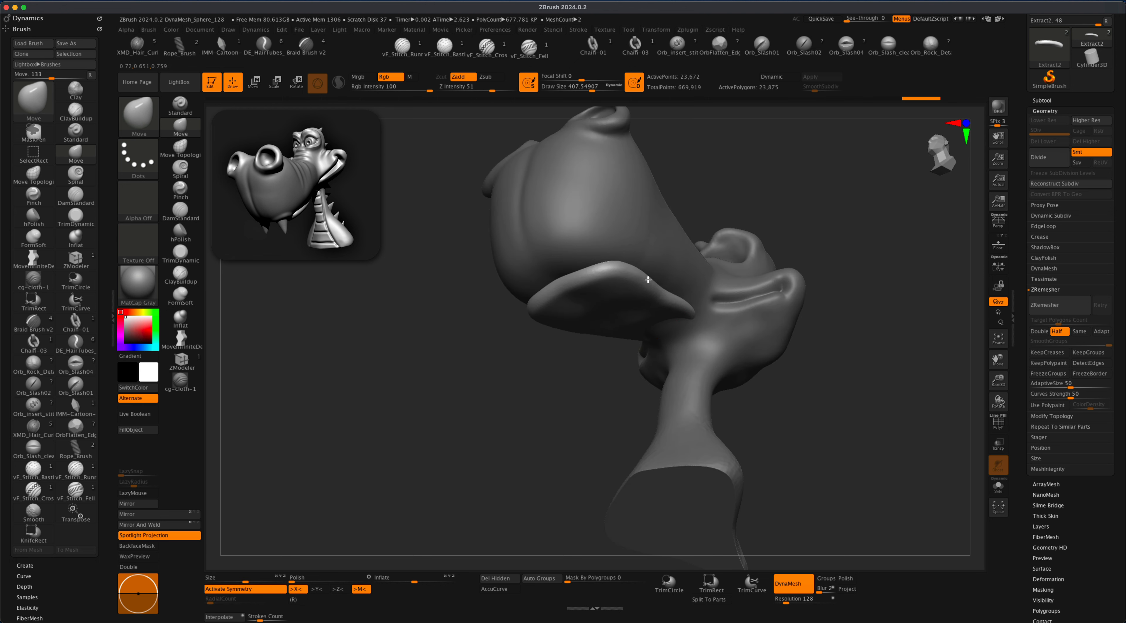
mouse_move(616, 360)
left_mouse_down()
mouse_move(573, 397)
mouse_move(580, 309)
mouse_move(570, 341)
mouse_move(585, 372)
mouse_move(540, 384)
mouse_move(860, 313)
left_mouse_up()
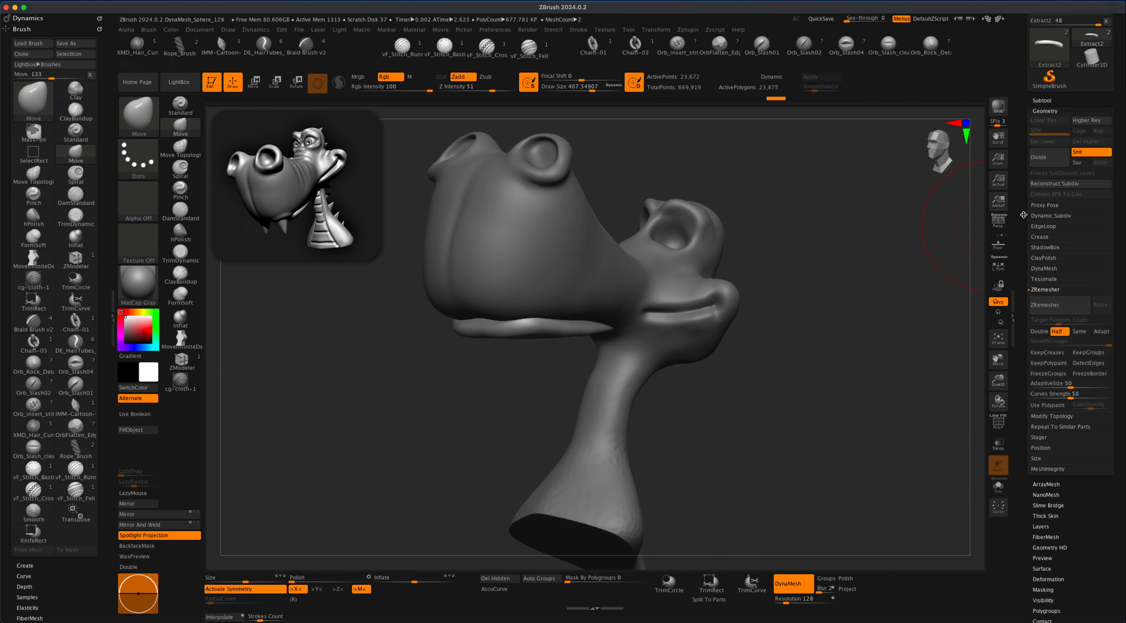
Step: Set the DynaMesh resolution to 256, smooth the rear of the jaw piece and merge it down into the head subtool
left_click(1043, 100)
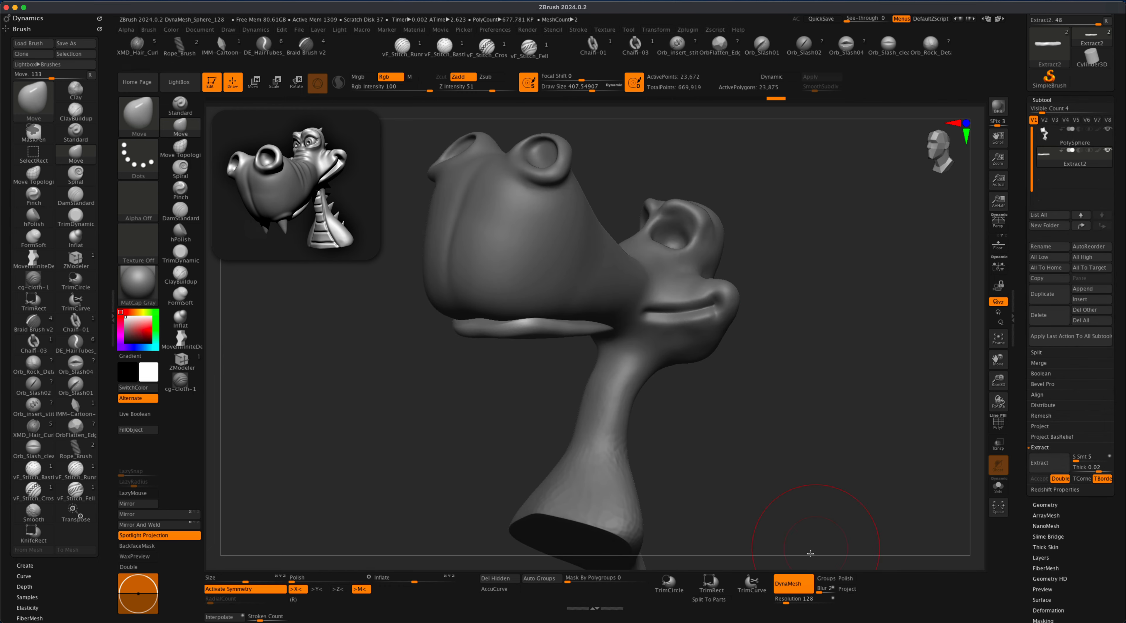
left_click(787, 599)
type("256")
key("Return")
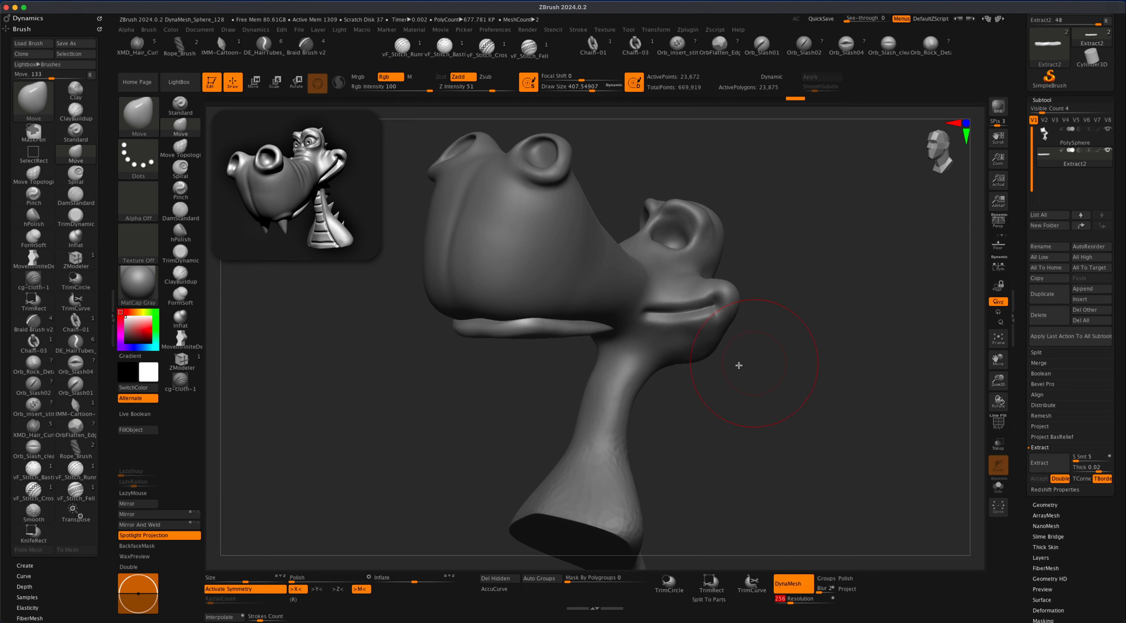
left_click_drag(613, 334, 633, 344, "shift")
left_click(1044, 139)
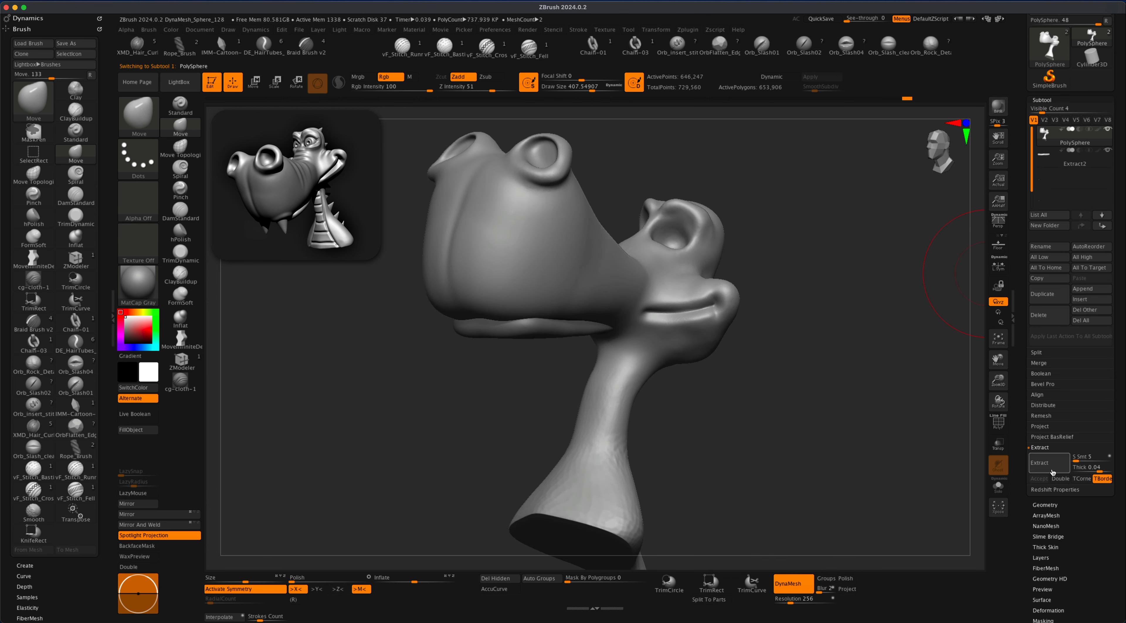
left_click(1038, 363)
left_click(1045, 372)
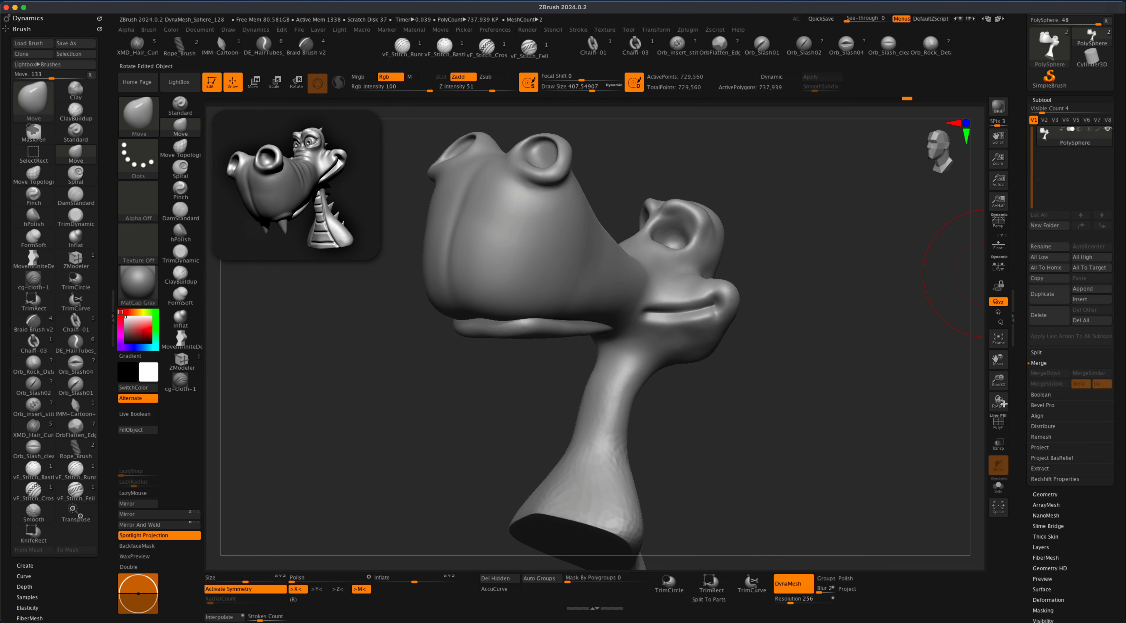
Step: DynaMesh the merged head and smooth the seam where the lower jaw meets the throat
left_click_drag(764, 339, 735, 341)
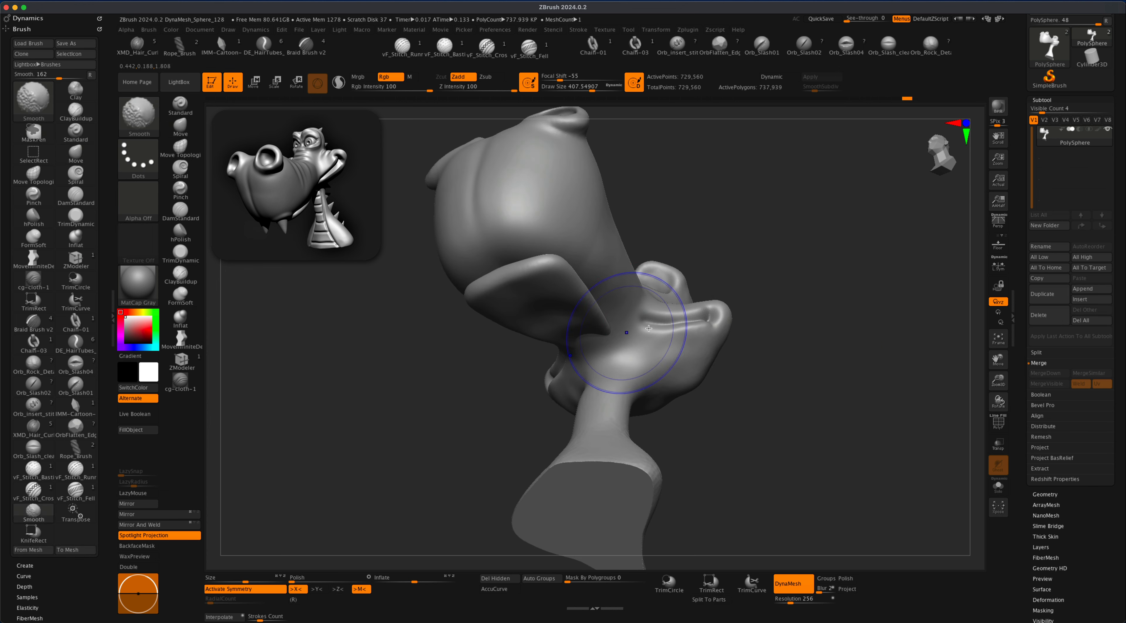
key("ctrl")
key("shift")
right_click_drag(586, 329, 589, 333)
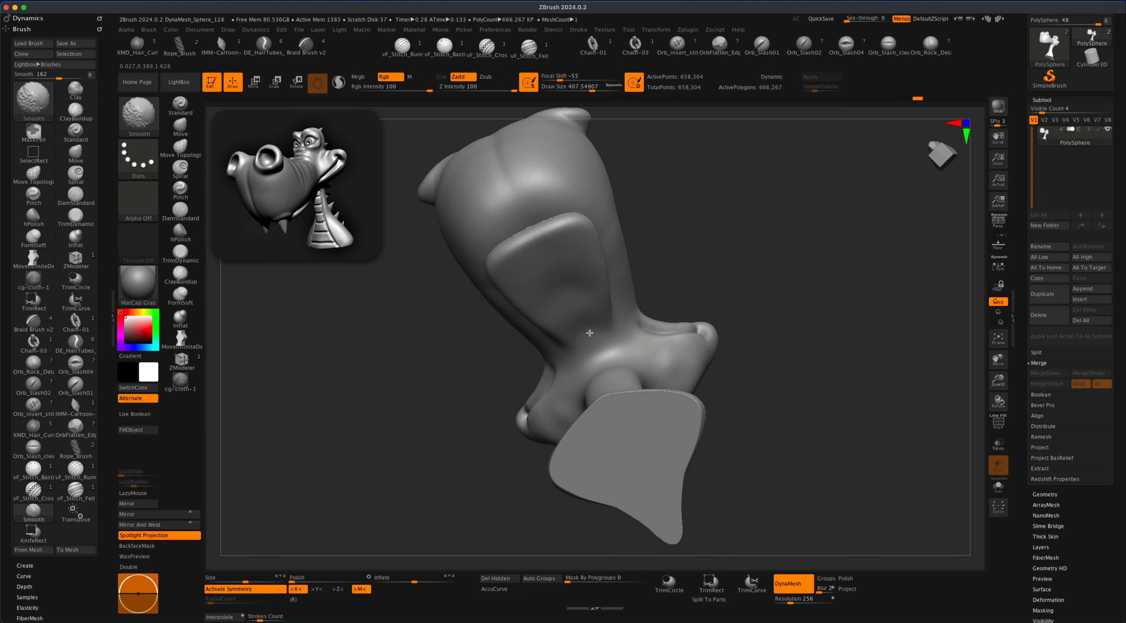
mouse_move(537, 268)
right_mouse_down()
mouse_move(781, 292)
mouse_move(787, 317)
mouse_move(774, 301)
mouse_move(742, 307)
right_mouse_up()
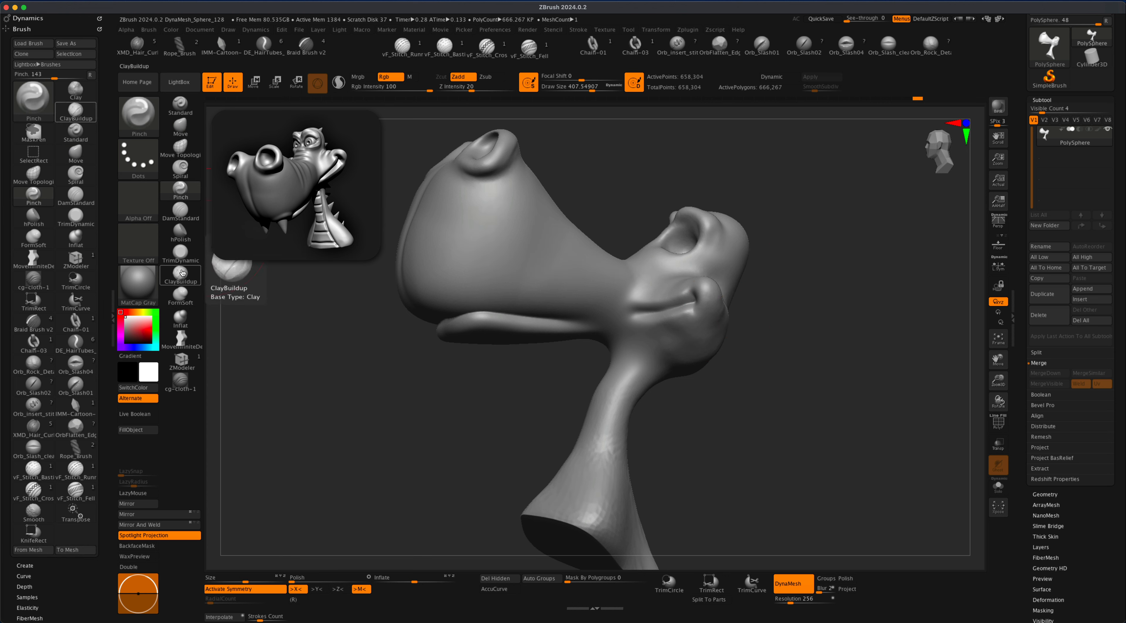
Step: Carve the mouth line between the snout and the lower jaw with DamStandard at a draw size of about 128
left_click(181, 211)
mouse_move(503, 378)
right_mouse_down("ctrl")
mouse_move(516, 397)
mouse_move(525, 376)
right_mouse_up("ctrl")
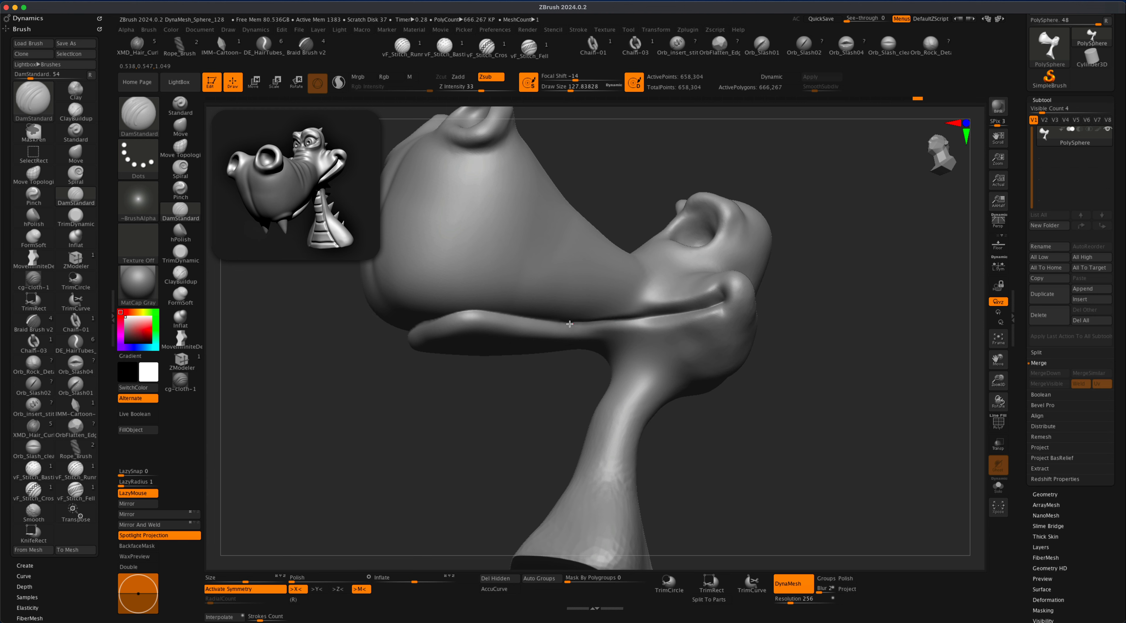
right_click_drag(461, 313, 437, 324)
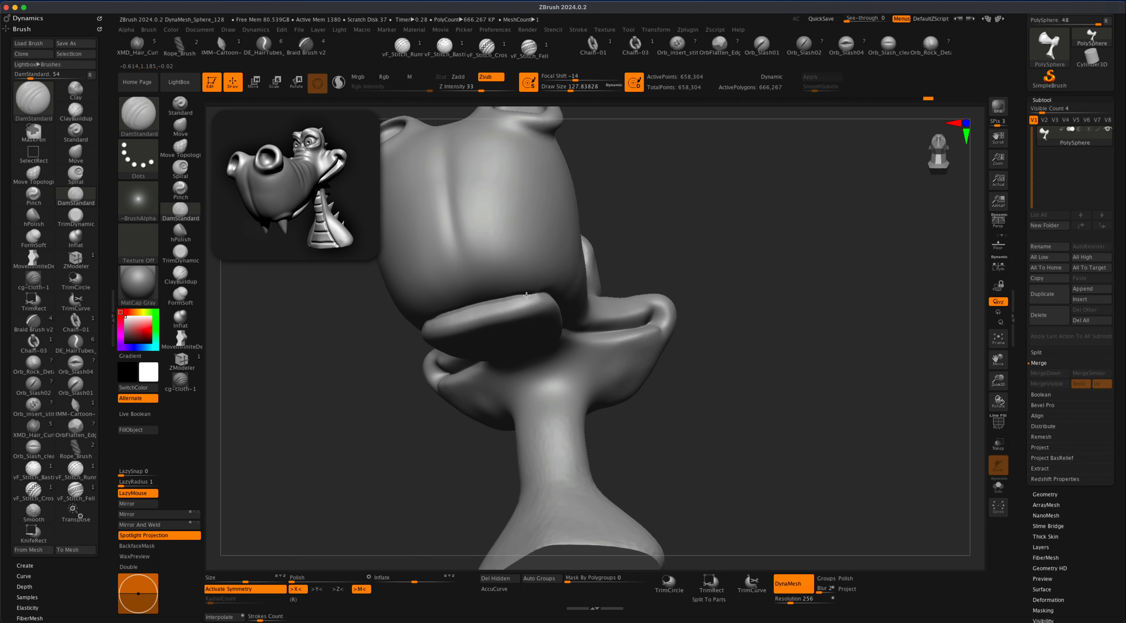
mouse_move(526, 296)
right_mouse_down()
mouse_move(701, 228)
mouse_move(706, 262)
right_mouse_up()
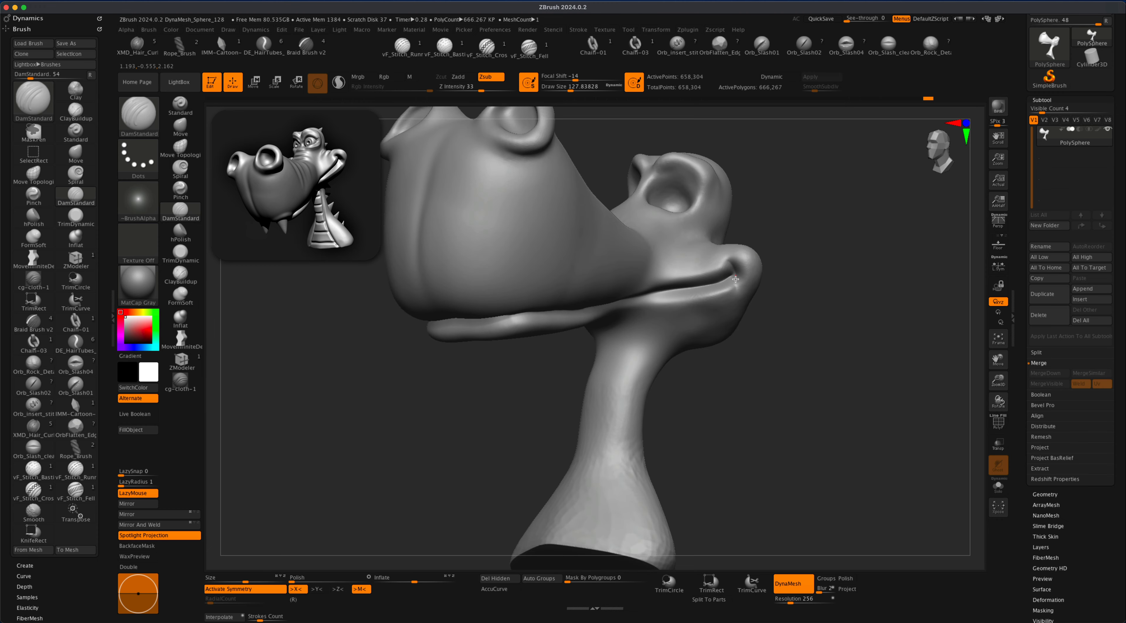
mouse_move(806, 261)
right_mouse_down()
mouse_move(784, 284)
mouse_move(749, 291)
mouse_move(681, 270)
right_mouse_up()
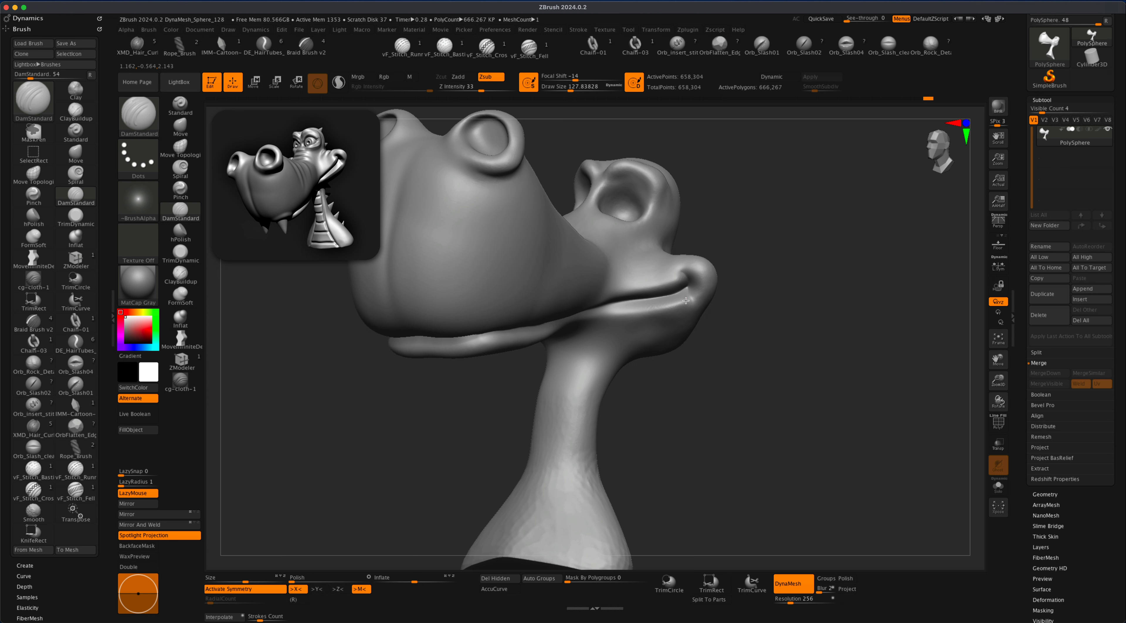
Step: Set the DamStandard Z Intensity to 42, then deepen and smooth the crease at the mouth corner
left_click_drag(685, 301, 690, 292, "shift")
left_click_drag(481, 91, 487, 91)
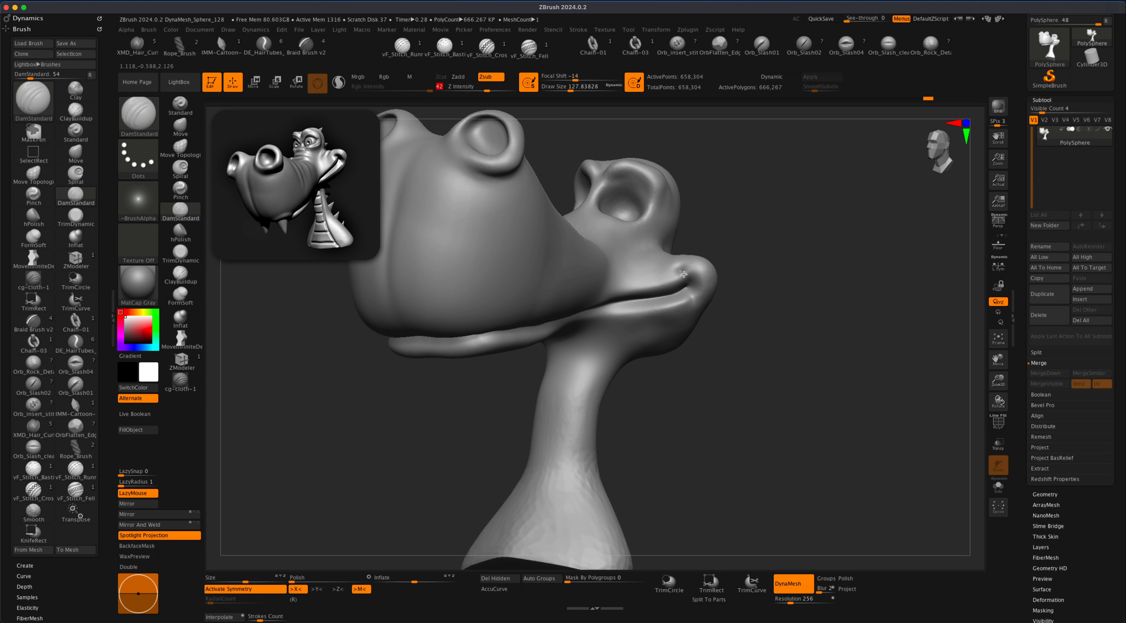
mouse_move(772, 296)
left_mouse_down()
mouse_move(781, 304)
mouse_move(794, 274)
mouse_move(777, 302)
left_mouse_up()
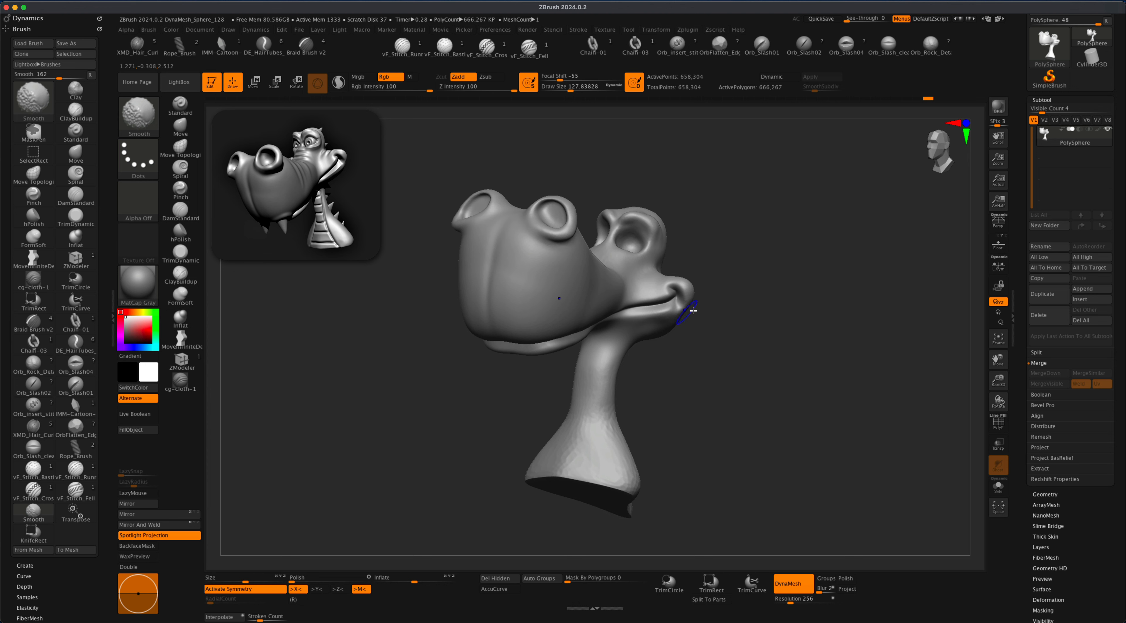
mouse_move(693, 310)
left_mouse_down()
mouse_move(762, 311)
mouse_move(777, 296)
mouse_move(792, 308)
left_mouse_up()
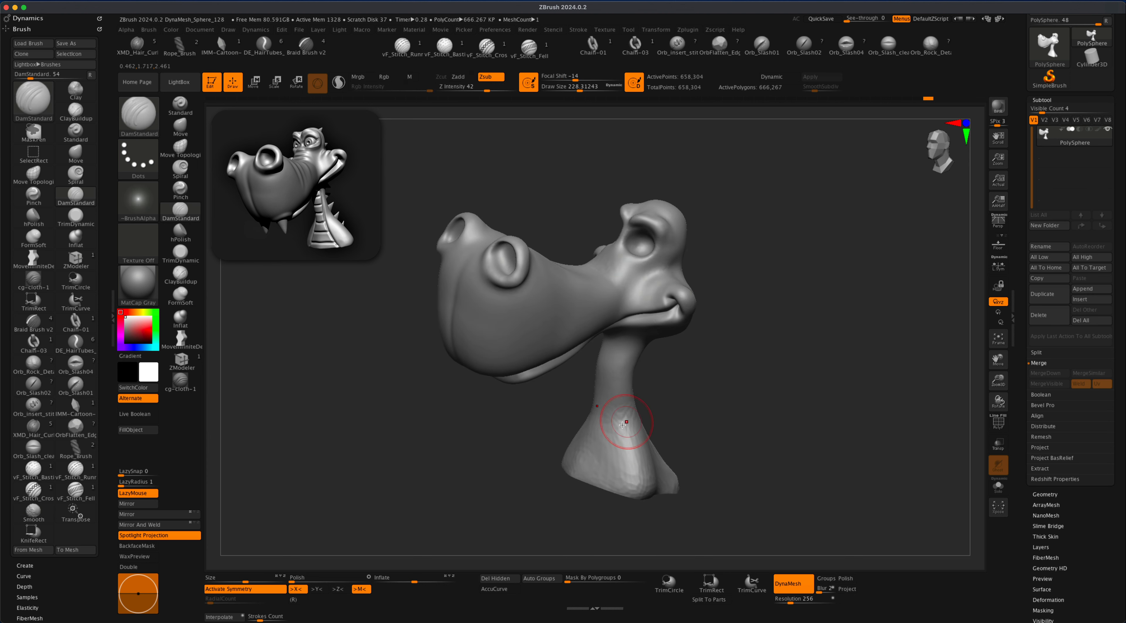
Step: Smooth the lower neck and its flared base at a draw size of about 228
left_click_drag(622, 424, 645, 493, "shift")
left_click_drag(618, 411, 638, 447, "shift")
left_click_drag(734, 411, 695, 403)
left_click_drag(663, 454, 720, 488, "shift")
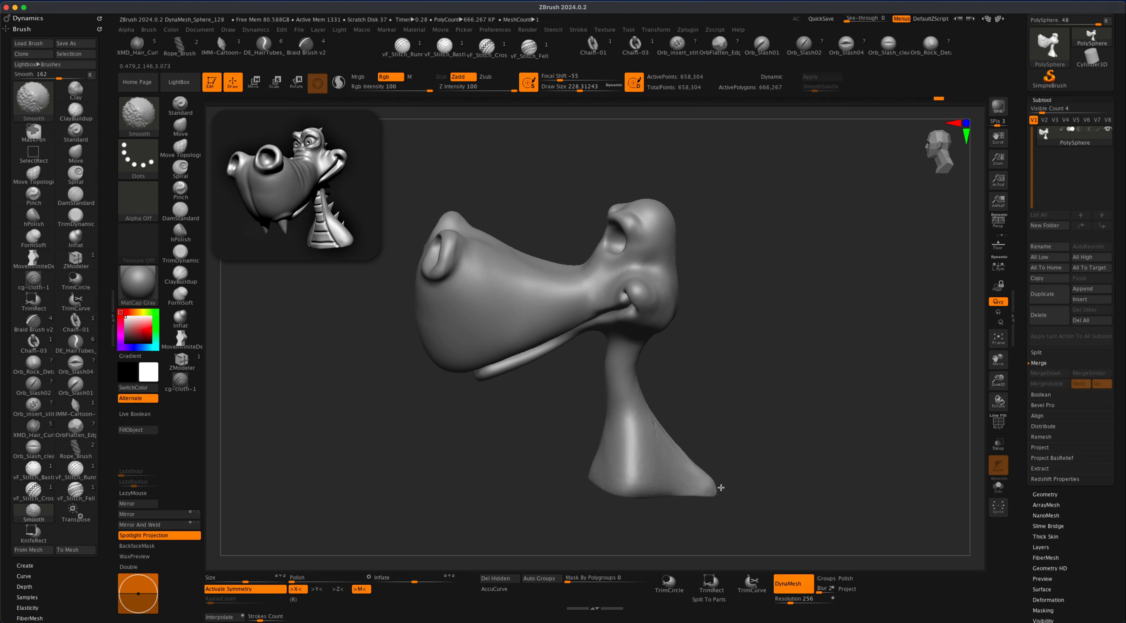
Step: Reshape the back of the neck and its base with the Move brush at a draw size of about 567
left_click_drag(727, 395, 661, 372)
left_click(180, 127)
key("s")
left_click_drag(361, 391, 365, 393)
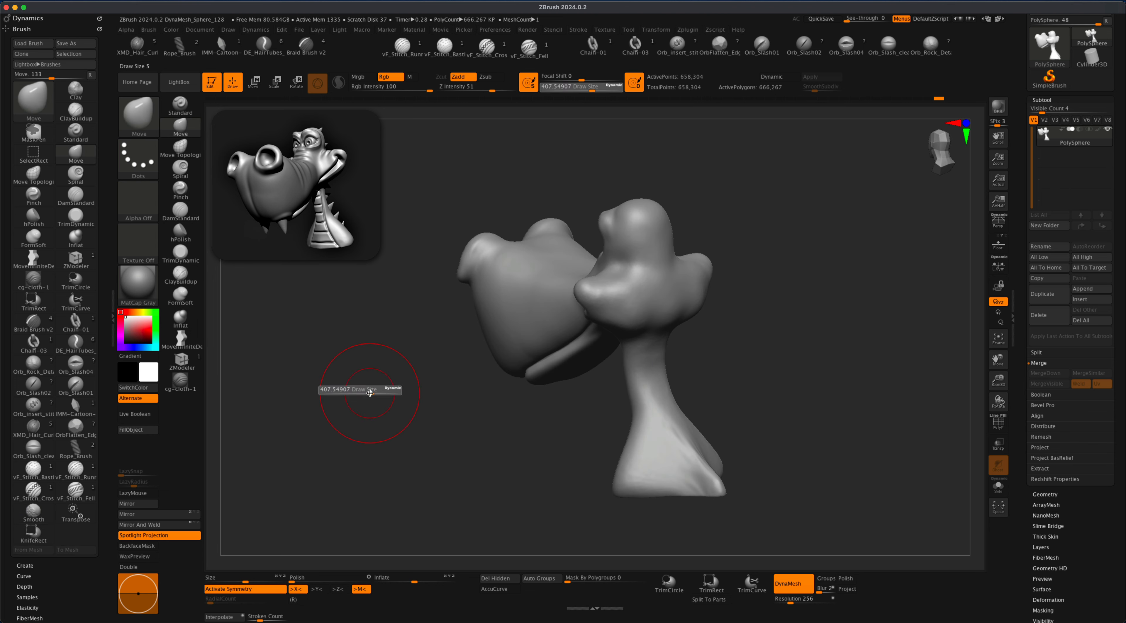
mouse_move(731, 345)
left_mouse_down()
mouse_move(697, 350)
mouse_move(716, 367)
left_mouse_up()
key("s")
left_click_drag(632, 384, 646, 382)
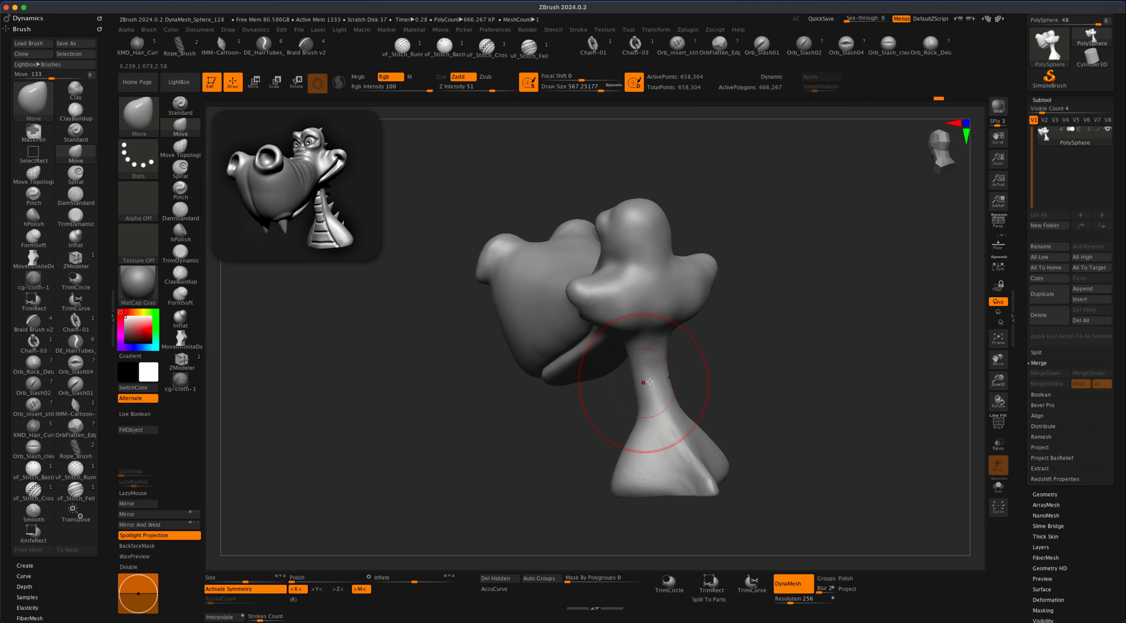
left_click_drag(738, 389, 684, 396)
left_click_drag(683, 457, 679, 452)
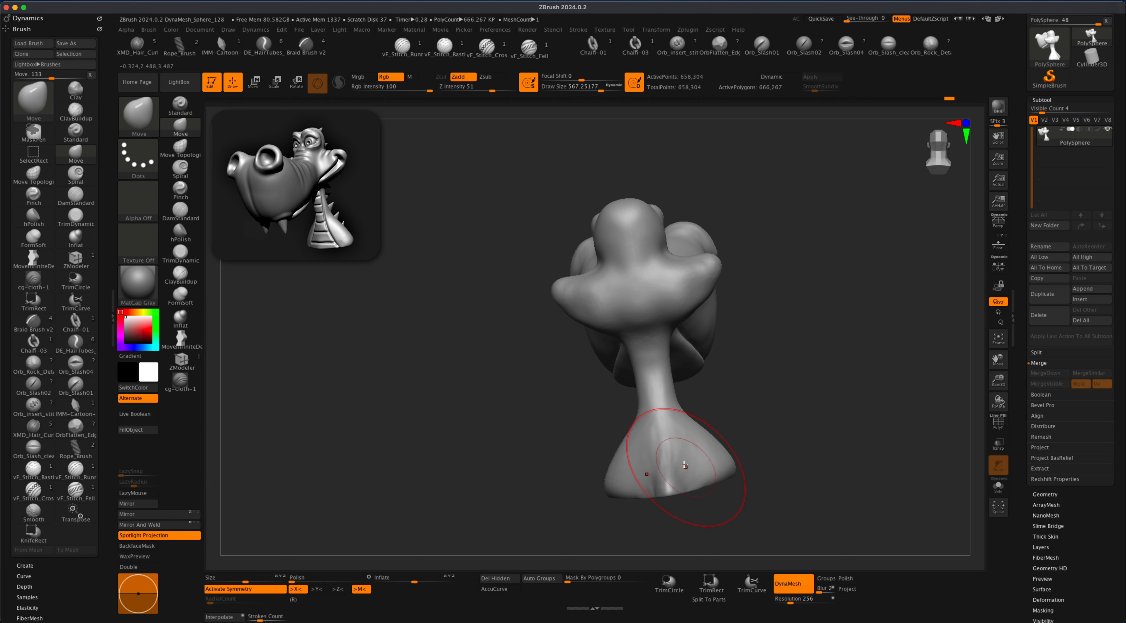
key("shift")
left_click_drag(750, 377, 717, 375)
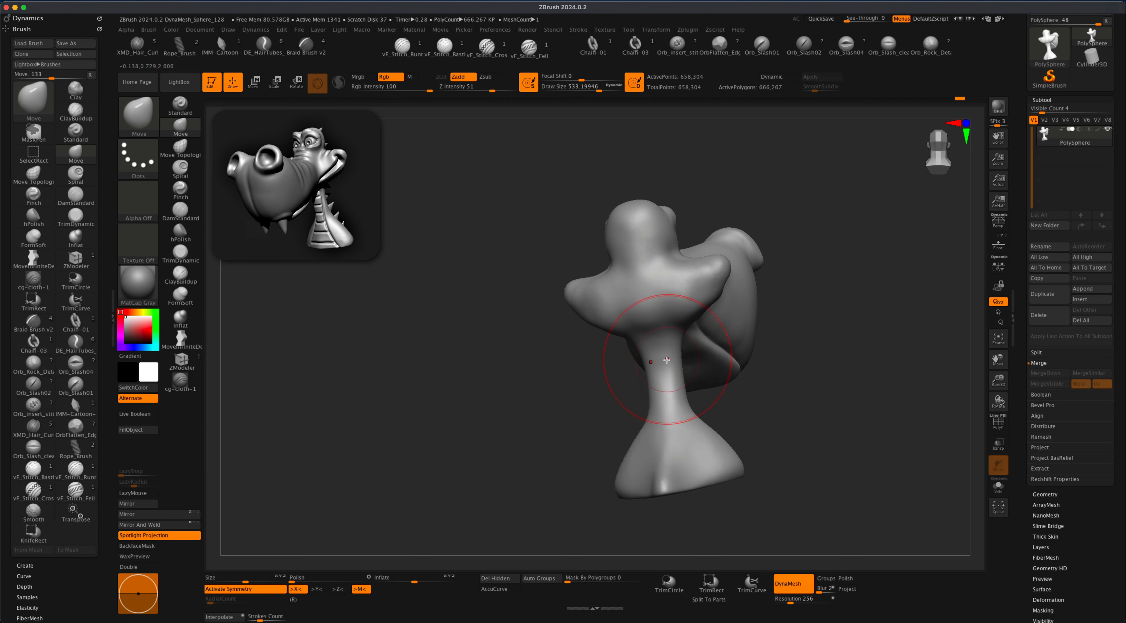
Step: Smooth the neck from the back of the head down to its base at a draw size of about 533
mouse_move(673, 346)
left_mouse_down("shift")
mouse_move(666, 380)
mouse_move(799, 279)
mouse_move(843, 284)
left_mouse_up("shift")
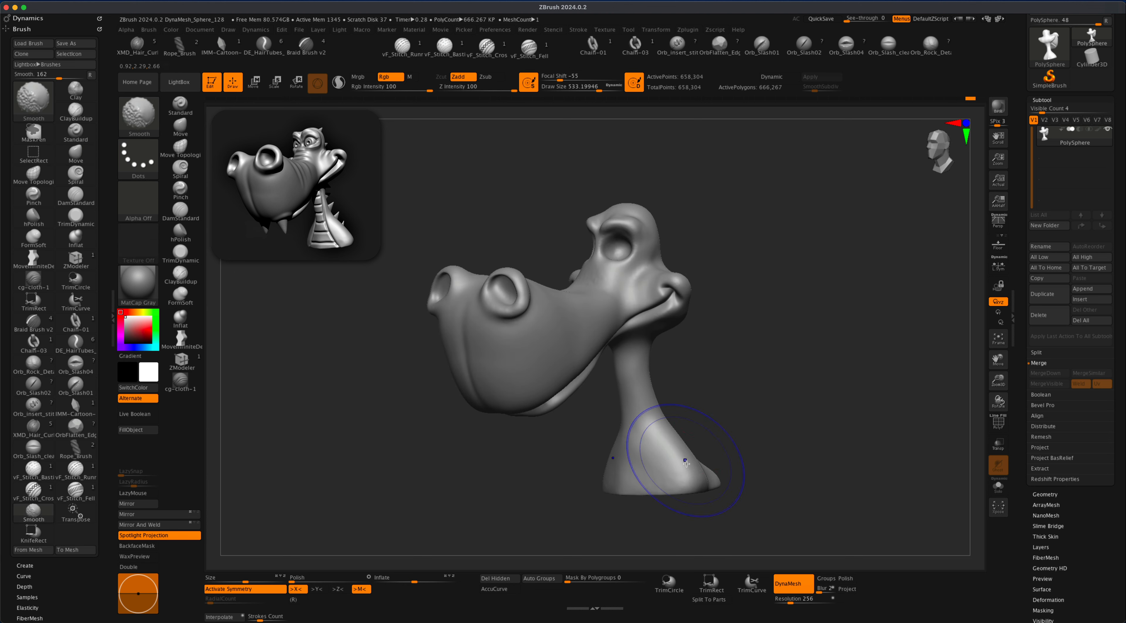
left_click_drag(683, 458, 660, 441, "shift")
left_click_drag(749, 325, 787, 369)
left_click_drag(666, 314, 656, 332, "shift")
Step: Stroke wrinkle folds across the snout bridge below the eyes with the cg-cloth-1 brush at a draw size of about 187
mouse_move(799, 306)
left_mouse_down()
mouse_move(728, 322)
mouse_move(759, 271)
mouse_move(783, 270)
mouse_move(603, 301)
left_mouse_up()
left_click(183, 379)
mouse_move(774, 259)
left_mouse_down()
mouse_move(585, 284)
mouse_move(612, 323)
left_mouse_up()
left_click_drag(717, 341, 596, 312)
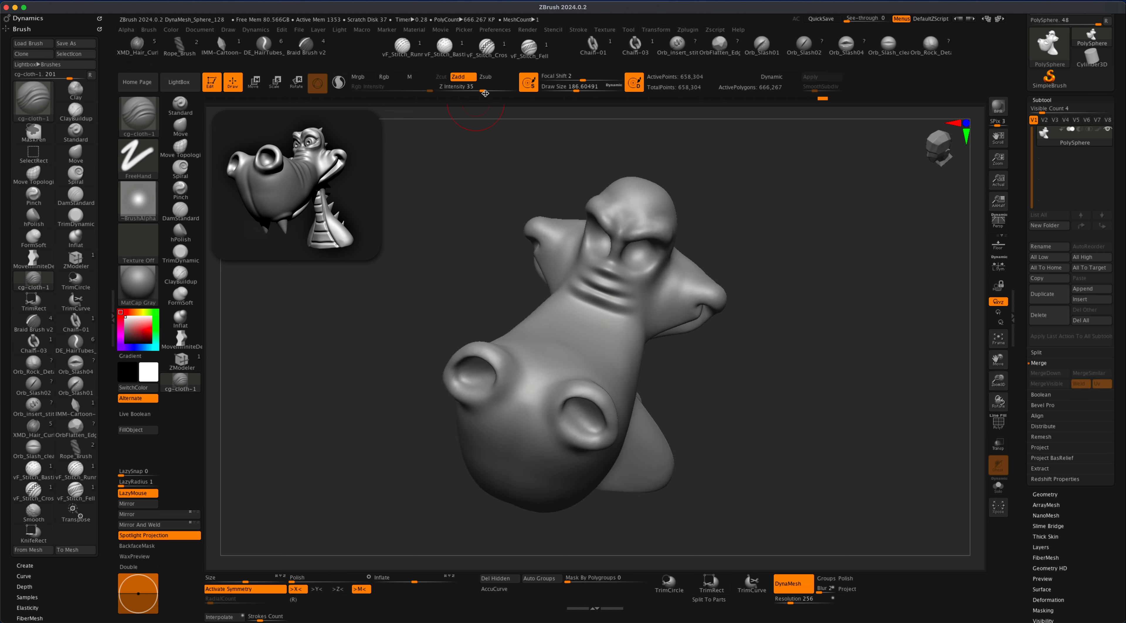
Step: Set the cloth brush's Z Intensity to 17 and stroke softer folds farther down the top of the snout, undoing unwanted strokes
left_click_drag(482, 91, 468, 91)
key("super+z")
mouse_move(762, 371)
left_mouse_down()
mouse_move(732, 401)
mouse_move(746, 404)
left_mouse_up()
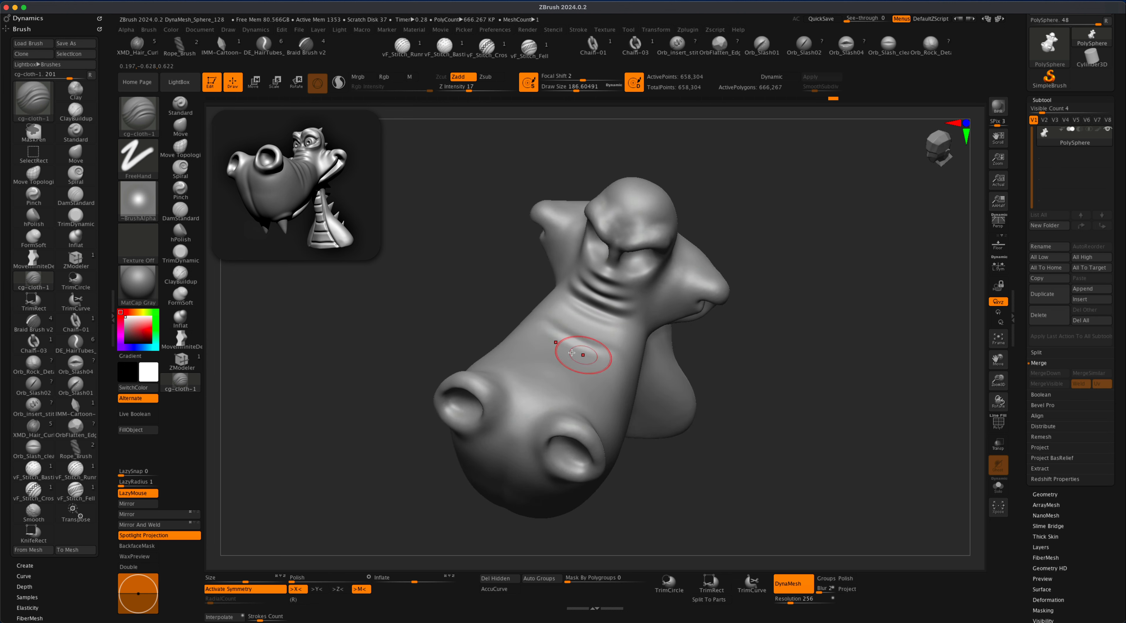
left_click_drag(752, 341, 710, 353)
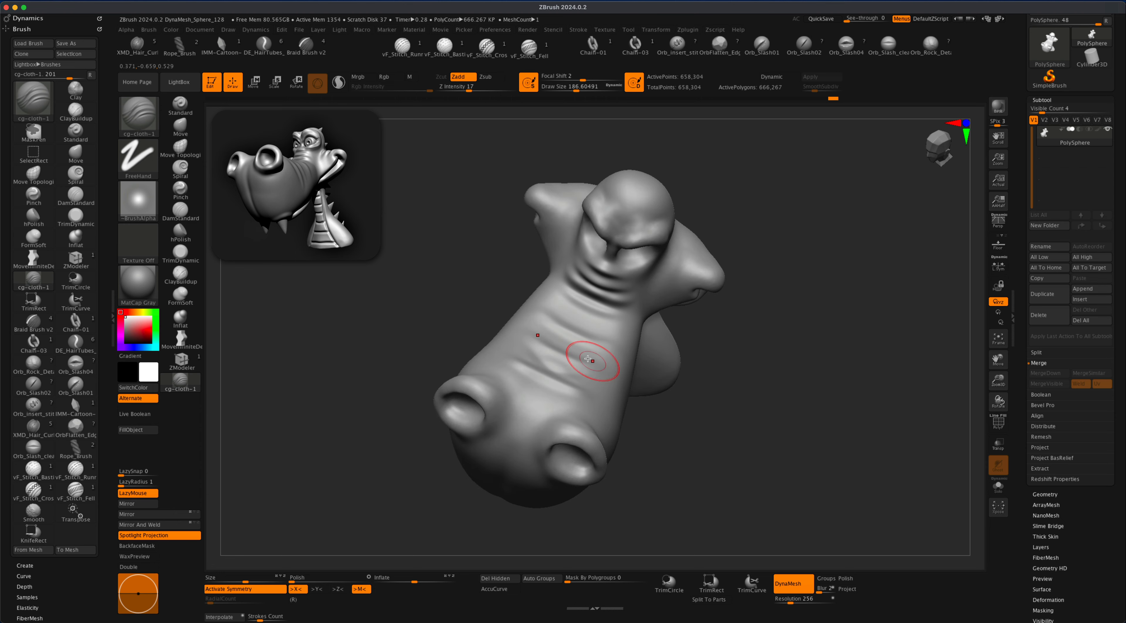
key("super+z")
left_click_drag(528, 356, 565, 373)
left_click_drag(740, 335, 699, 288)
Step: Increase the cloth brush's draw size to about 311 and add broader folds along the snout toward the nostrils
key("s")
left_click_drag(773, 290, 779, 290)
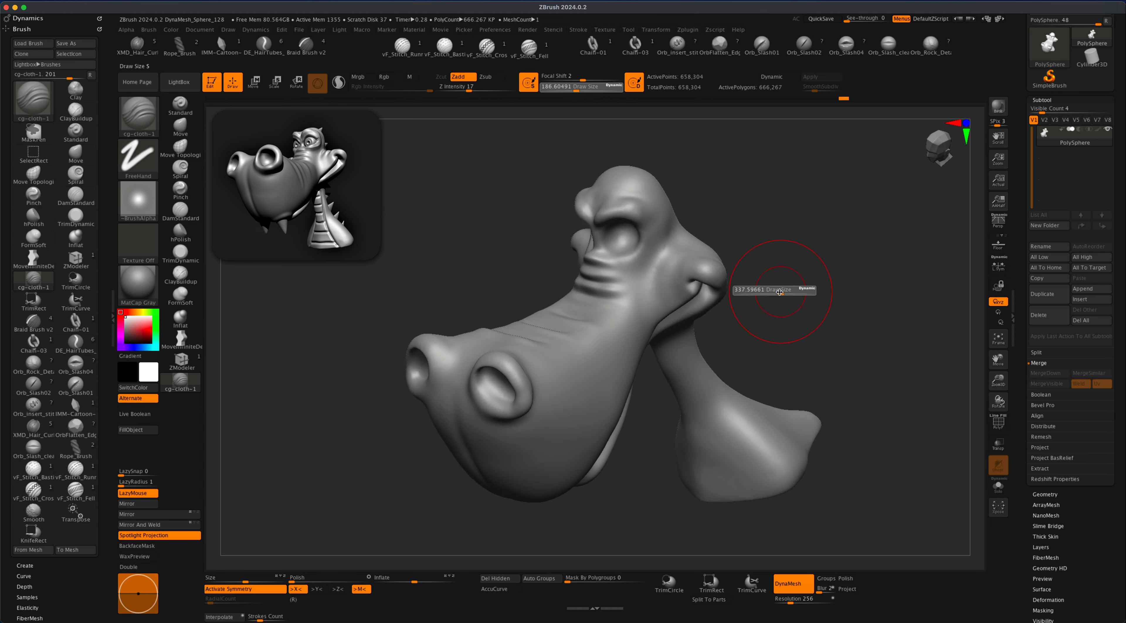
mouse_move(573, 313)
left_mouse_down("shift")
mouse_move(544, 326)
mouse_move(564, 322)
left_mouse_up("shift")
left_click_drag(809, 250, 754, 244)
left_click_drag(522, 308, 599, 307)
left_click_drag(548, 340, 582, 350)
left_click_drag(736, 332, 748, 350)
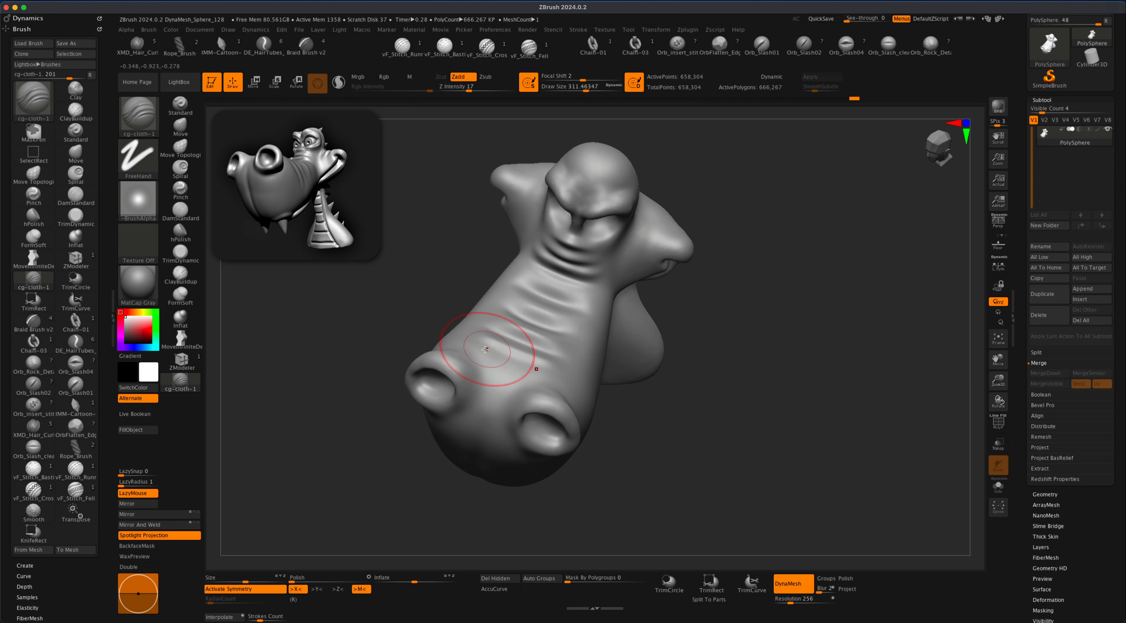
left_click_drag(485, 350, 569, 369)
mouse_move(760, 280)
left_mouse_down()
mouse_move(731, 244)
mouse_move(734, 271)
left_mouse_up()
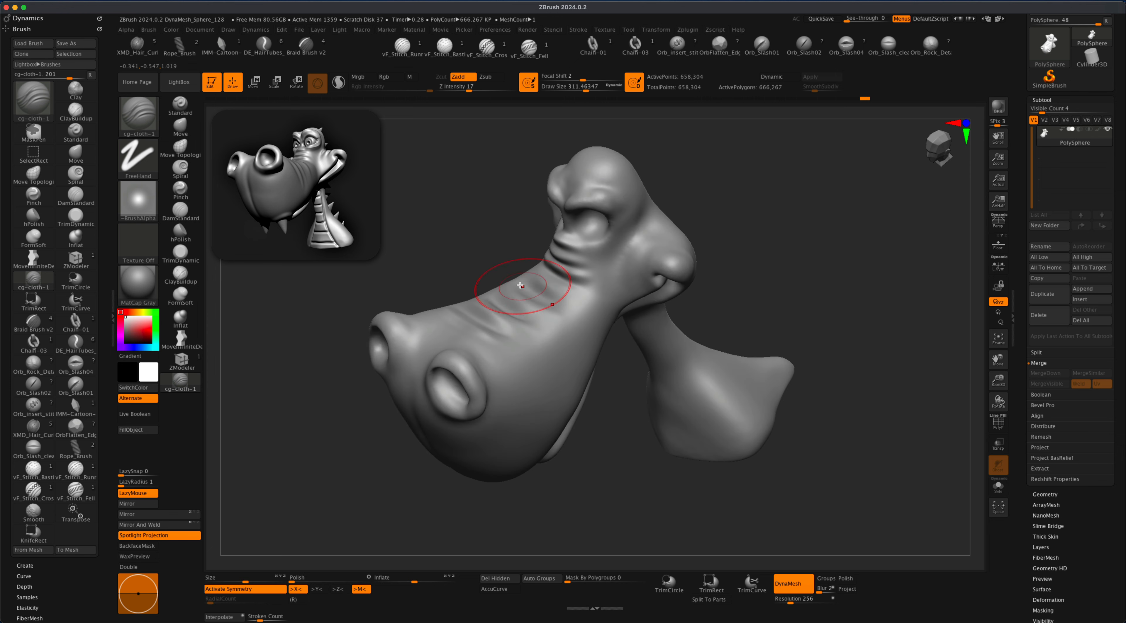
left_click_drag(521, 286, 563, 325)
Step: Switch to the DamStandard brush, try grooves down the neck and undo them, and reduce the draw size to about 101
mouse_move(771, 244)
left_mouse_down()
mouse_move(775, 219)
mouse_move(772, 267)
mouse_move(775, 251)
mouse_move(794, 251)
mouse_move(797, 322)
mouse_move(732, 300)
left_mouse_up()
key("s")
left_click(180, 212)
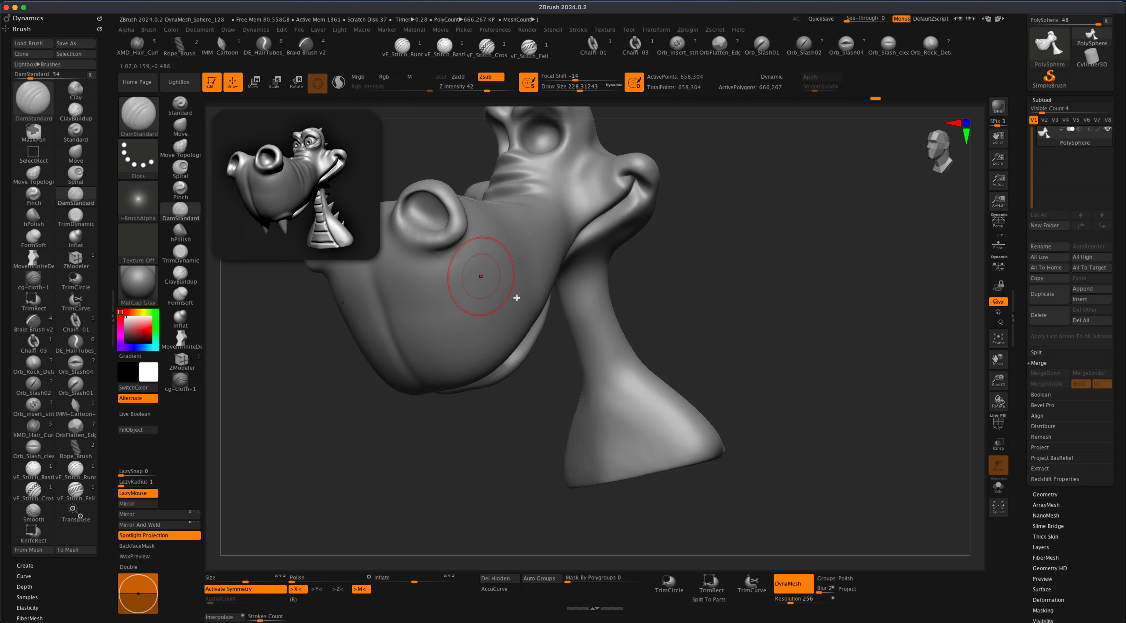
left_click_drag(632, 301, 644, 278)
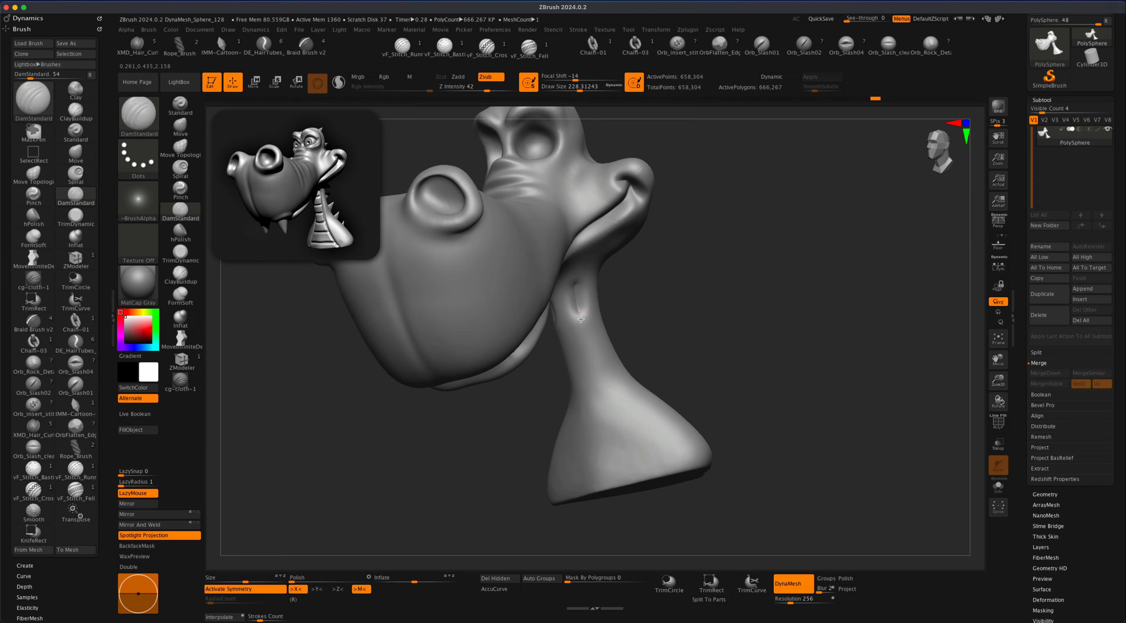
key("ctrl+z")
mouse_move(581, 320)
left_mouse_down()
mouse_move(625, 309)
mouse_move(611, 383)
left_mouse_up()
key("s")
key("ctrl+z")
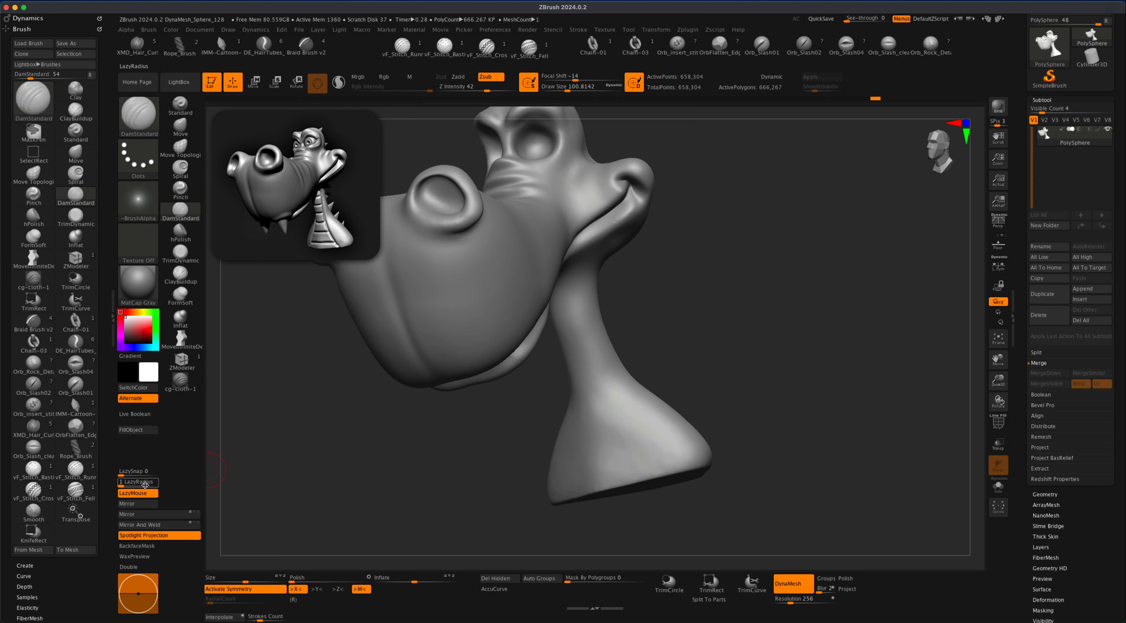
Step: Set LazyRadius to 46 and carve a mirrored groove from under the jaw down the neck's front edge to its base
left_click_drag(125, 482, 136, 482)
left_click_drag(647, 268, 559, 287)
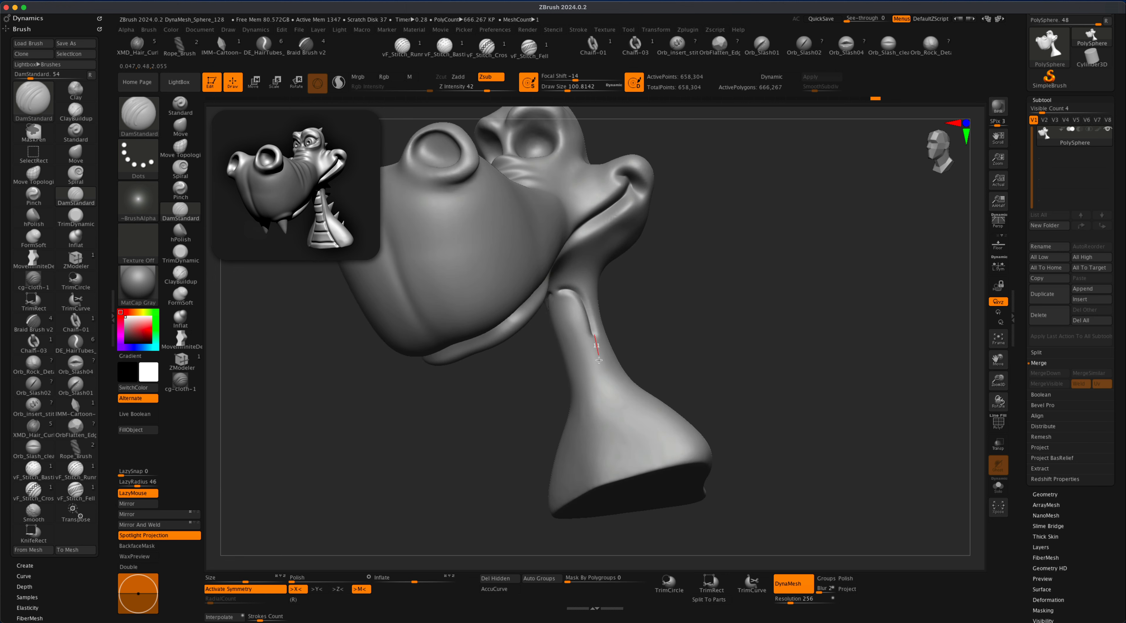
left_click_drag(598, 359, 662, 466)
Step: Join the two neck grooves at their upper ends beneath the jaw and refresh the DynaMesh
mouse_move(734, 380)
left_mouse_down()
mouse_move(726, 395)
mouse_move(723, 345)
left_mouse_up()
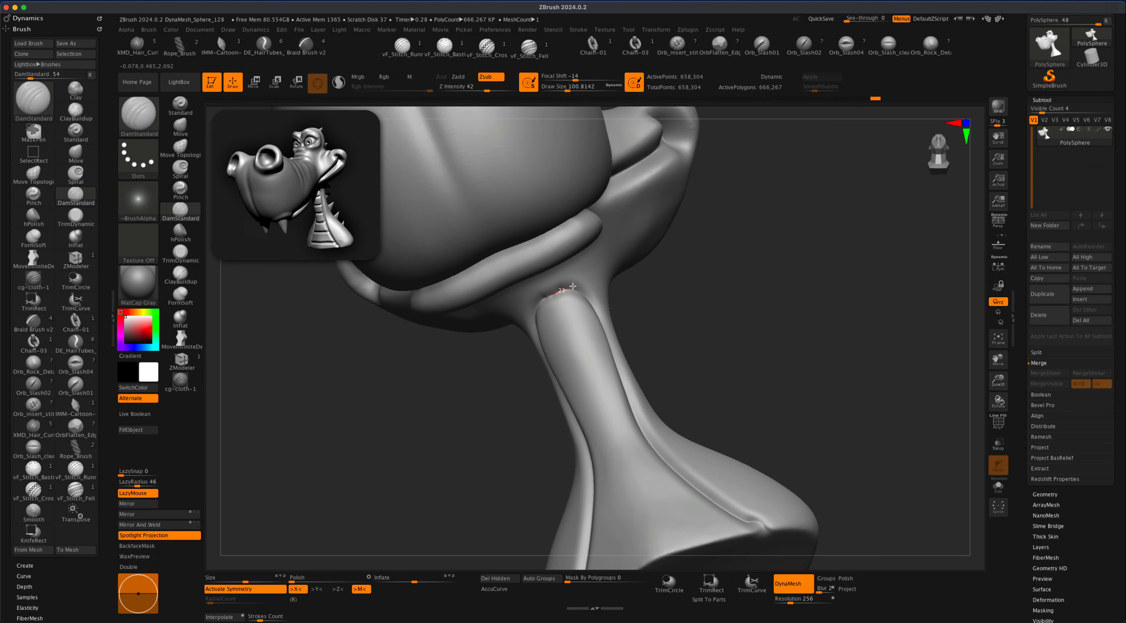
left_click_drag(572, 286, 583, 289)
left_click_drag(660, 306, 690, 306)
mouse_move(571, 289)
left_mouse_down()
mouse_move(533, 316)
mouse_move(540, 296)
mouse_move(574, 289)
left_mouse_up()
mouse_move(702, 286)
left_mouse_down()
mouse_move(651, 291)
mouse_move(750, 378)
left_mouse_up()
right_click_drag(573, 307, 576, 311)
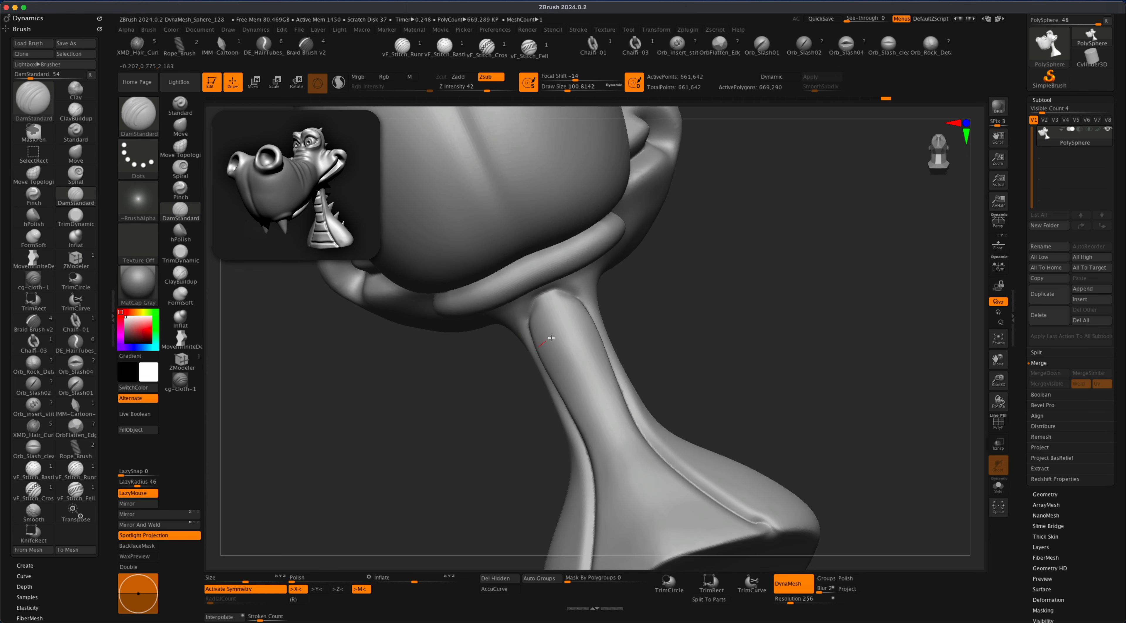
Step: Carve evenly spaced crosswise grooves between the two long neck grooves, from beneath the jaw down to the neck's base
left_click_drag(551, 338, 599, 322)
left_click_drag(563, 385, 622, 362)
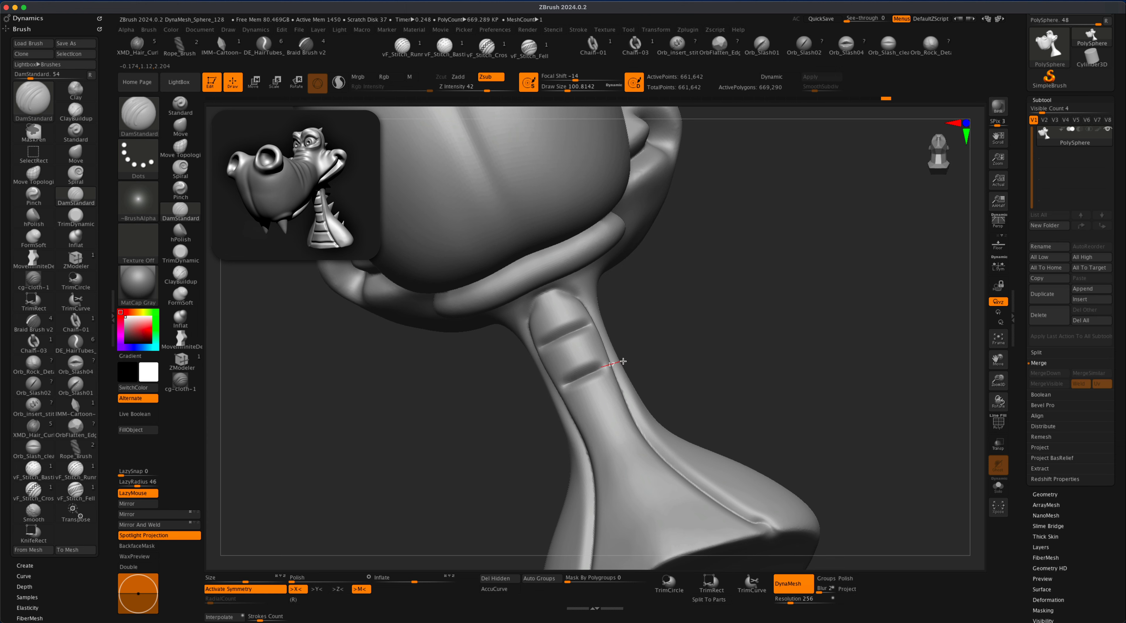
left_click_drag(591, 414, 611, 409)
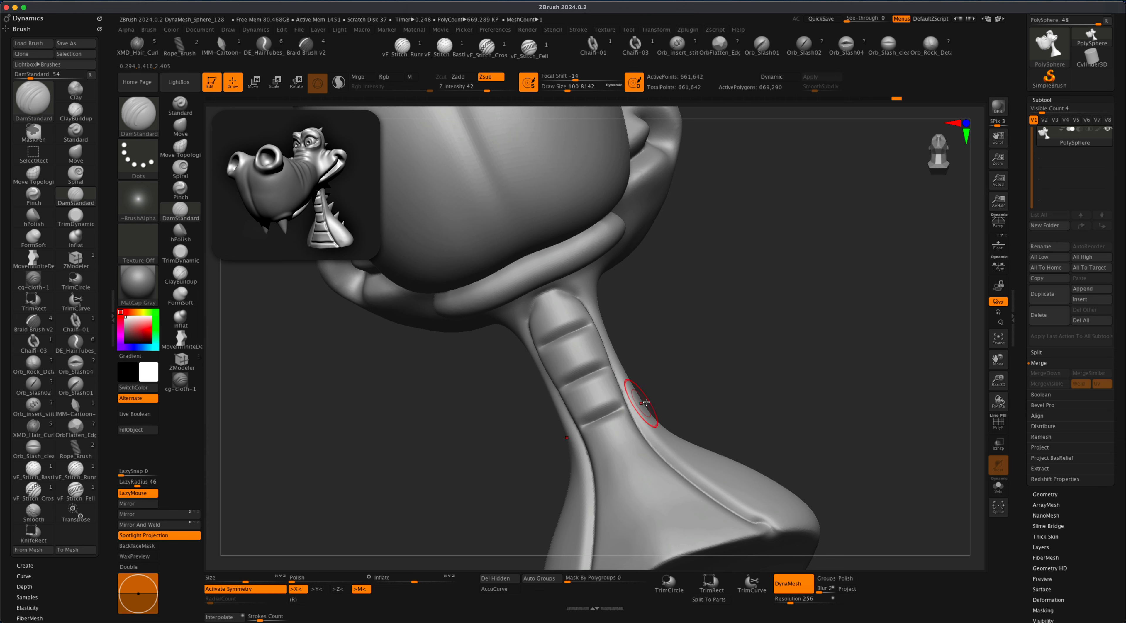
left_click_drag(597, 466, 646, 444)
mouse_move(724, 379)
left_mouse_down()
mouse_move(737, 389)
mouse_move(724, 343)
left_mouse_up()
left_click_drag(584, 476, 696, 425)
left_click_drag(745, 378, 684, 383)
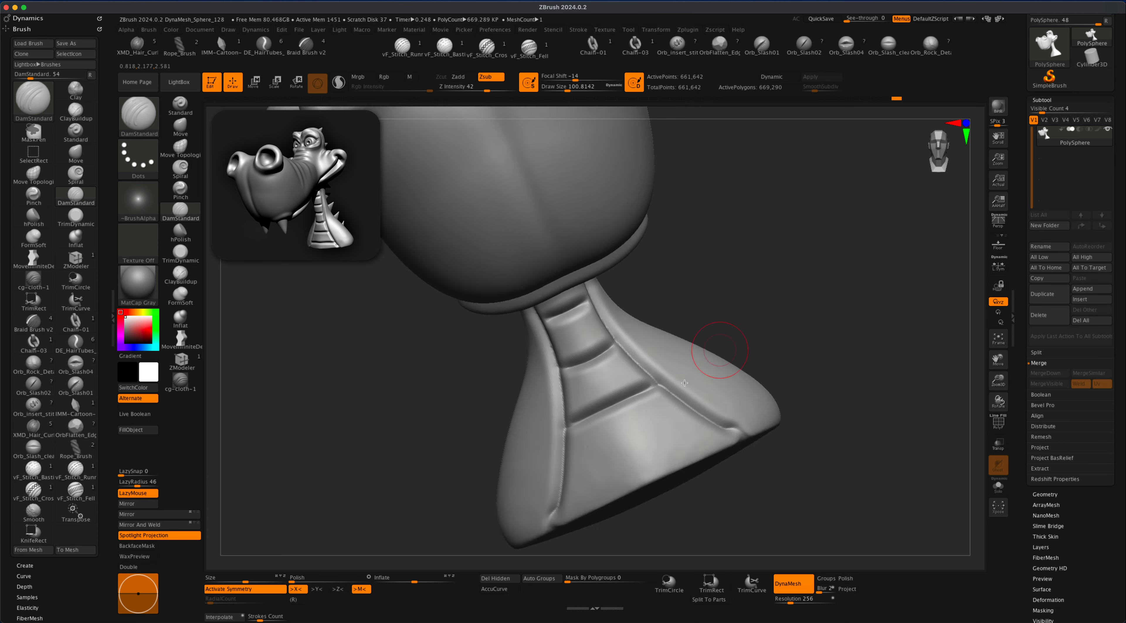
left_click_drag(568, 489, 721, 421)
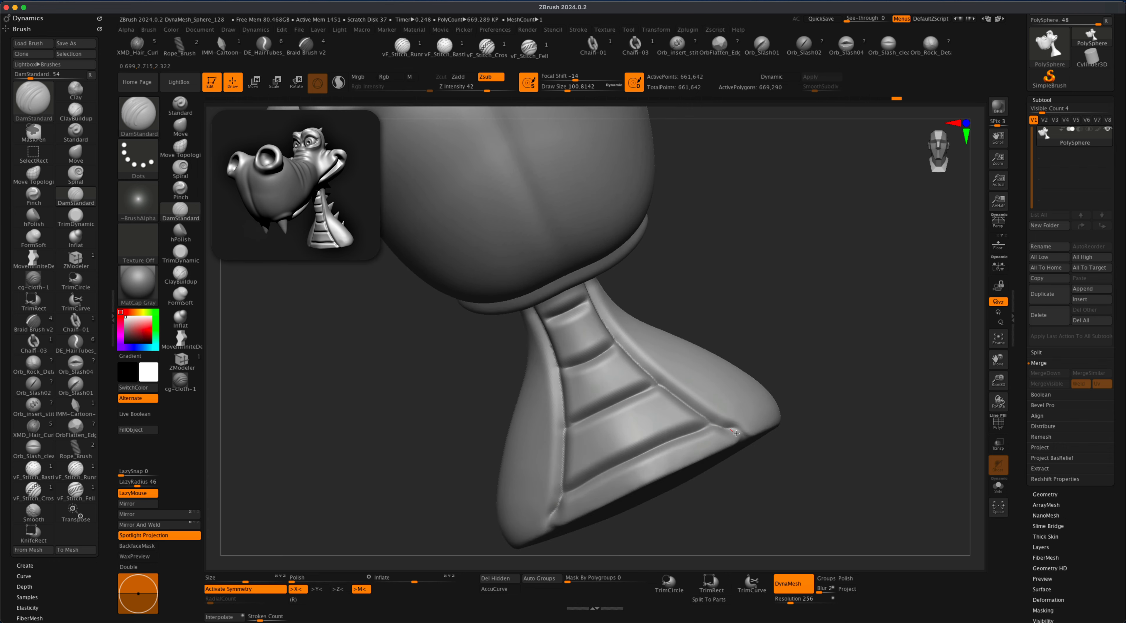
Step: Adjust the groove edges near the neck's base with the Move brush at a draw size of about 116, then remesh
key("b")
key("m")
key("v")
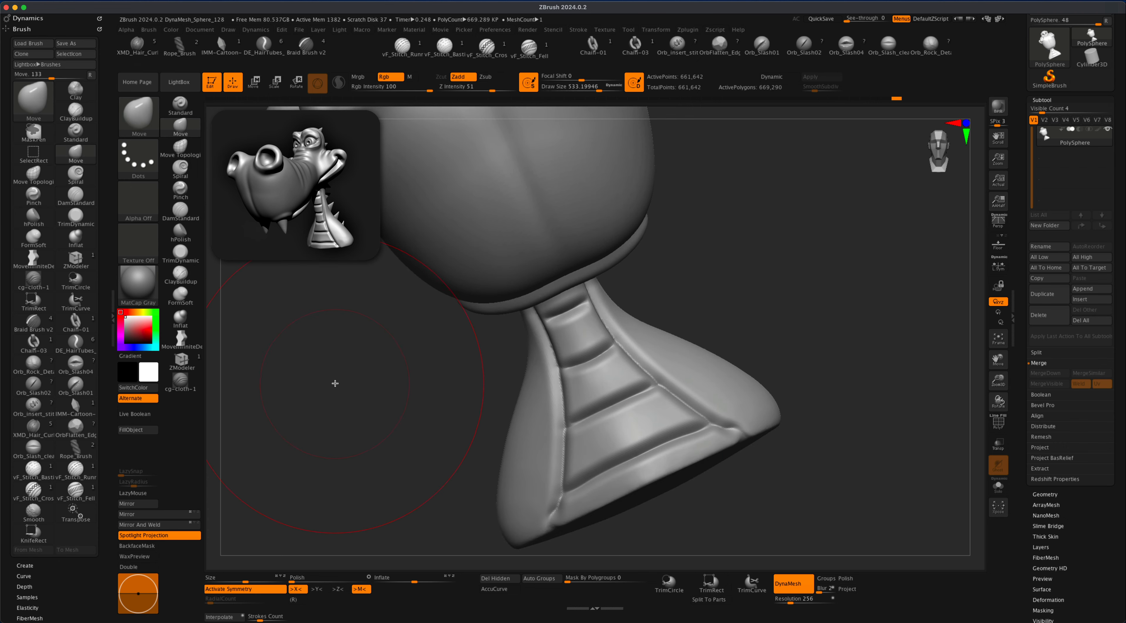
key("s")
left_click_drag(335, 383, 284, 383)
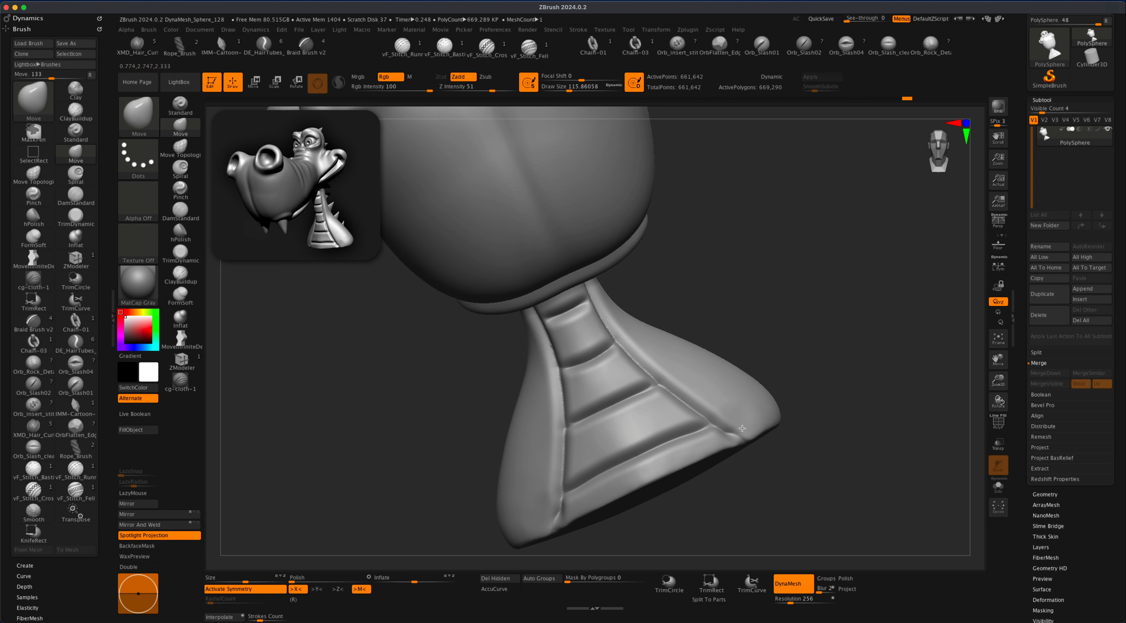
mouse_move(742, 429)
left_mouse_down()
mouse_move(711, 395)
mouse_move(686, 394)
left_mouse_up()
mouse_move(807, 309)
left_mouse_down()
mouse_move(816, 330)
mouse_move(779, 346)
mouse_move(800, 362)
left_mouse_up()
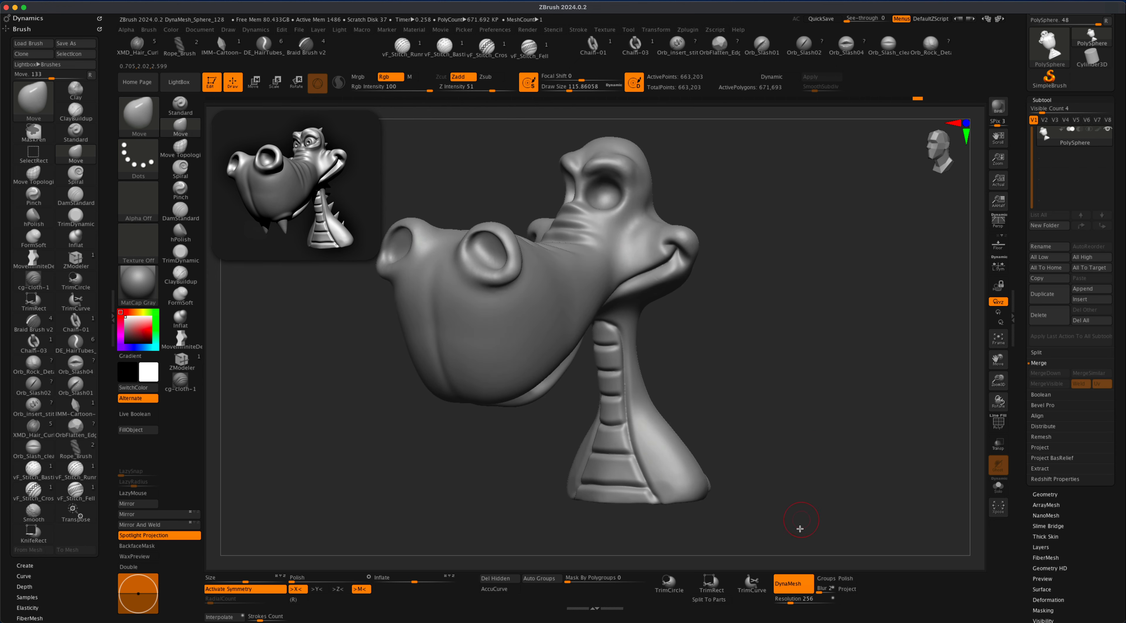
Step: Set the DynaMesh resolution to 512 and remesh the dragon
left_click_drag(789, 597, 816, 579)
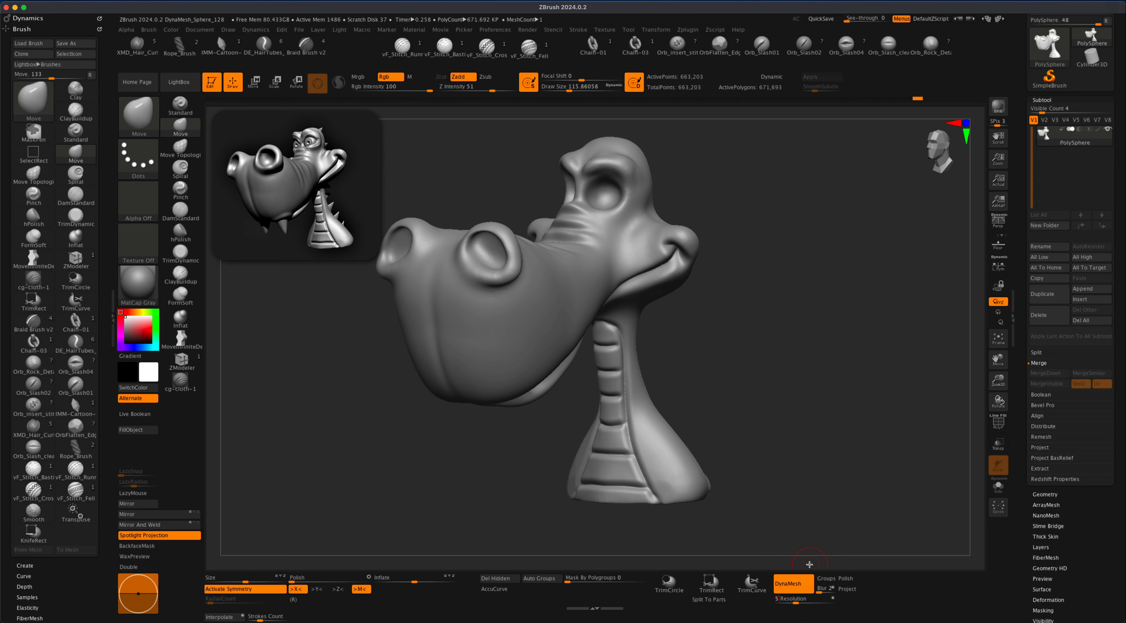
type("12")
mouse_move(810, 352)
left_mouse_down("ctrl")
mouse_move(824, 384)
mouse_move(648, 455)
mouse_move(619, 326)
left_mouse_up("ctrl")
Step: Turn on perspective and shape the brow and eye sockets with the Move brush at a draw size of about 239
mouse_move(755, 381)
left_mouse_down()
mouse_move(748, 403)
mouse_move(797, 349)
mouse_move(805, 362)
mouse_move(742, 302)
left_mouse_up()
left_click(999, 222)
left_click_drag(717, 231, 705, 222)
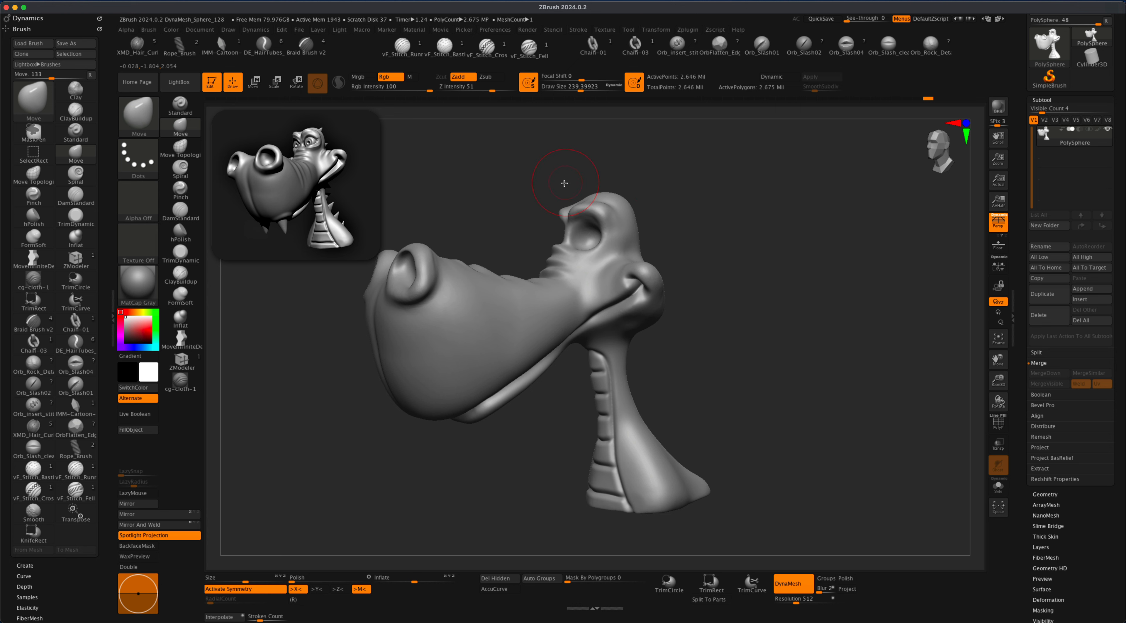
mouse_move(564, 183)
left_mouse_down()
mouse_move(568, 221)
mouse_move(579, 214)
left_mouse_up()
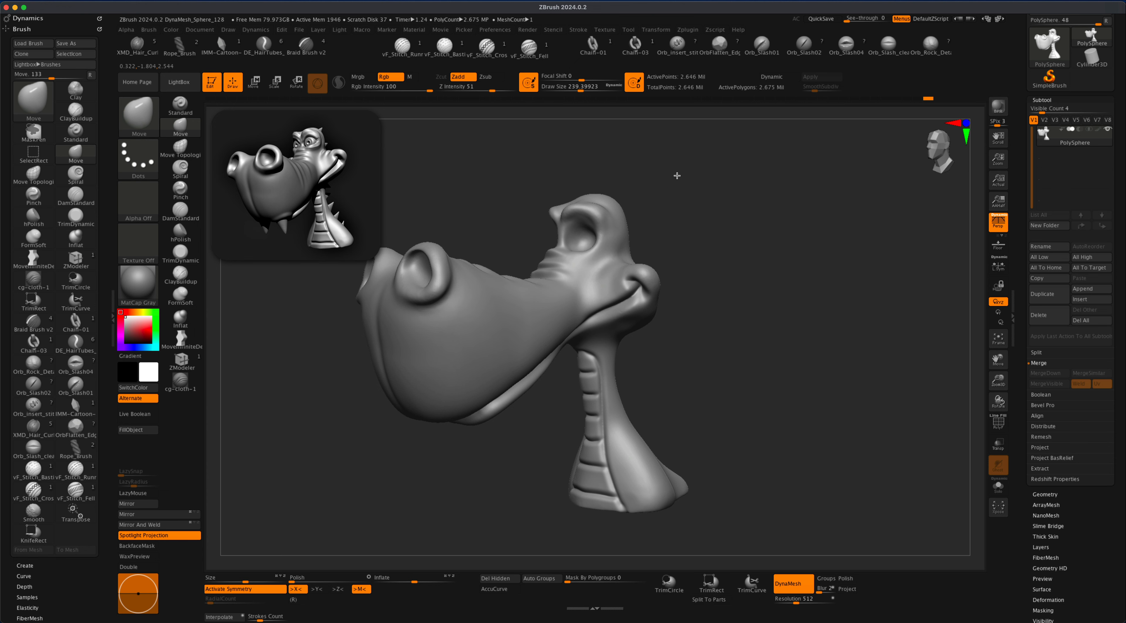
left_click_drag(677, 176, 567, 237)
left_click_drag(631, 191, 592, 216)
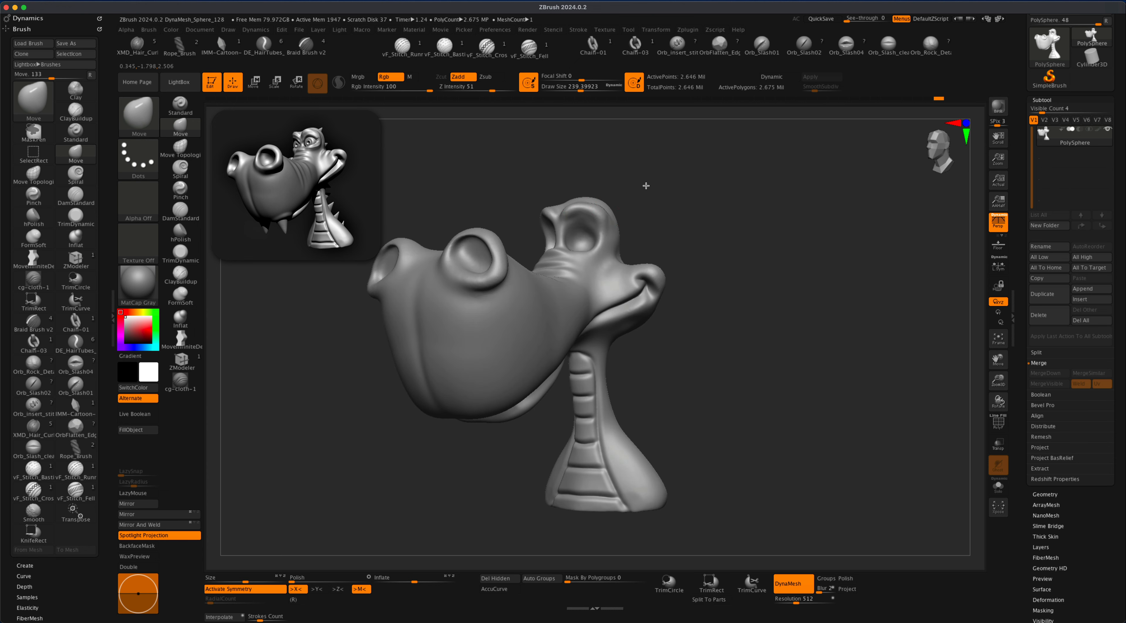
left_click_drag(646, 186, 642, 194)
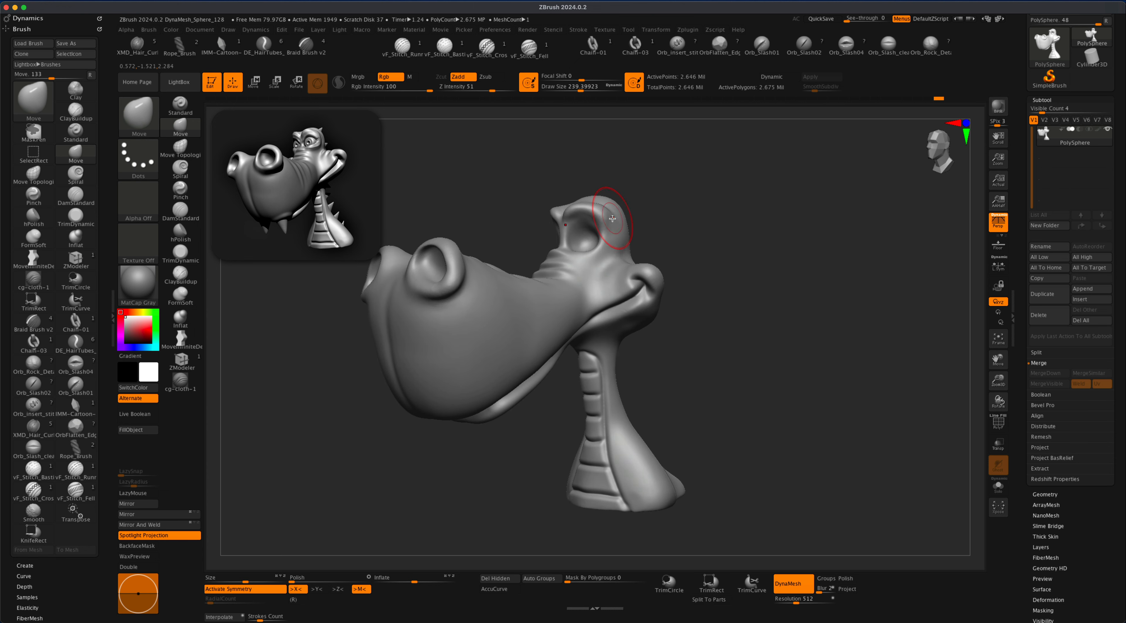
mouse_move(650, 184)
left_mouse_down()
mouse_move(638, 238)
mouse_move(652, 244)
left_mouse_up()
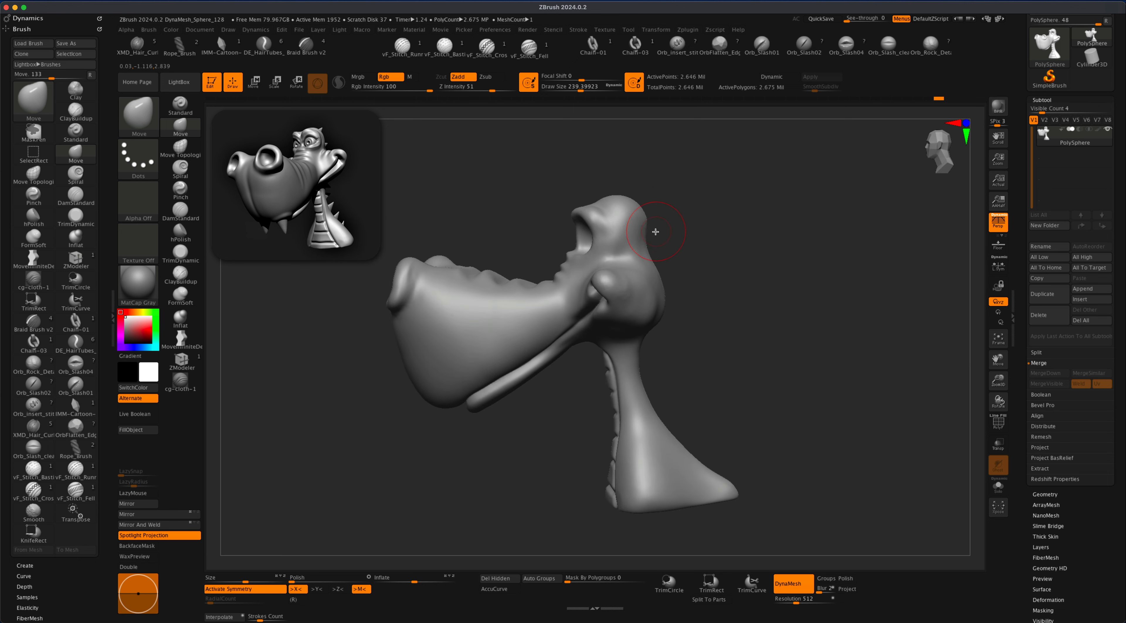
left_click_drag(701, 245, 819, 236)
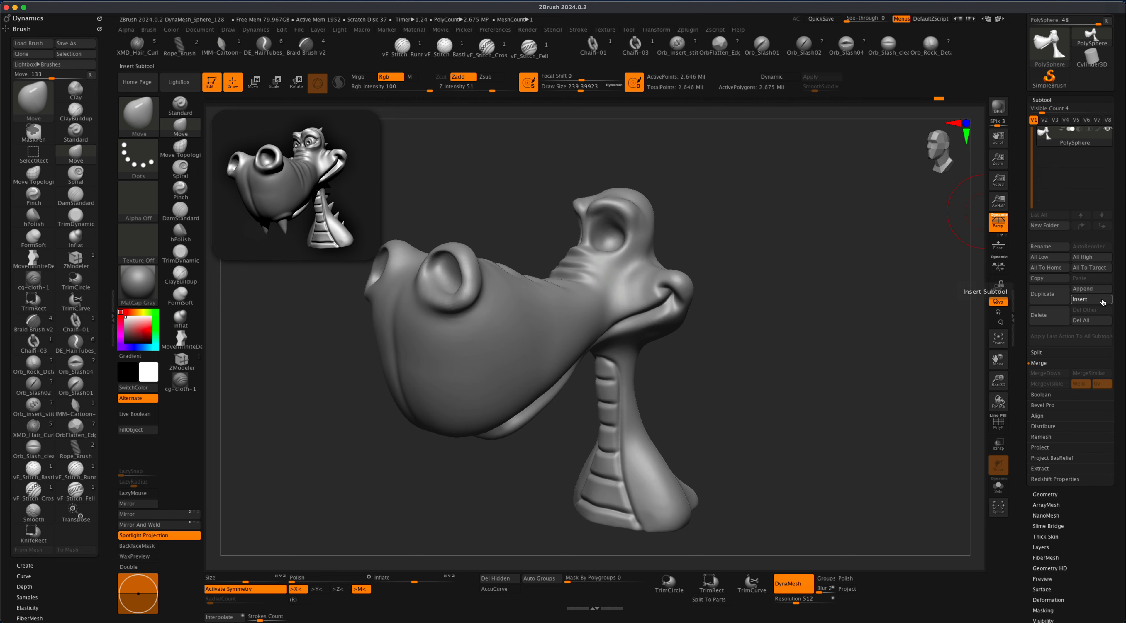
Step: Insert a Sphere3D as a new subtool and make it the active subtool
left_click(1079, 299)
left_click(828, 343)
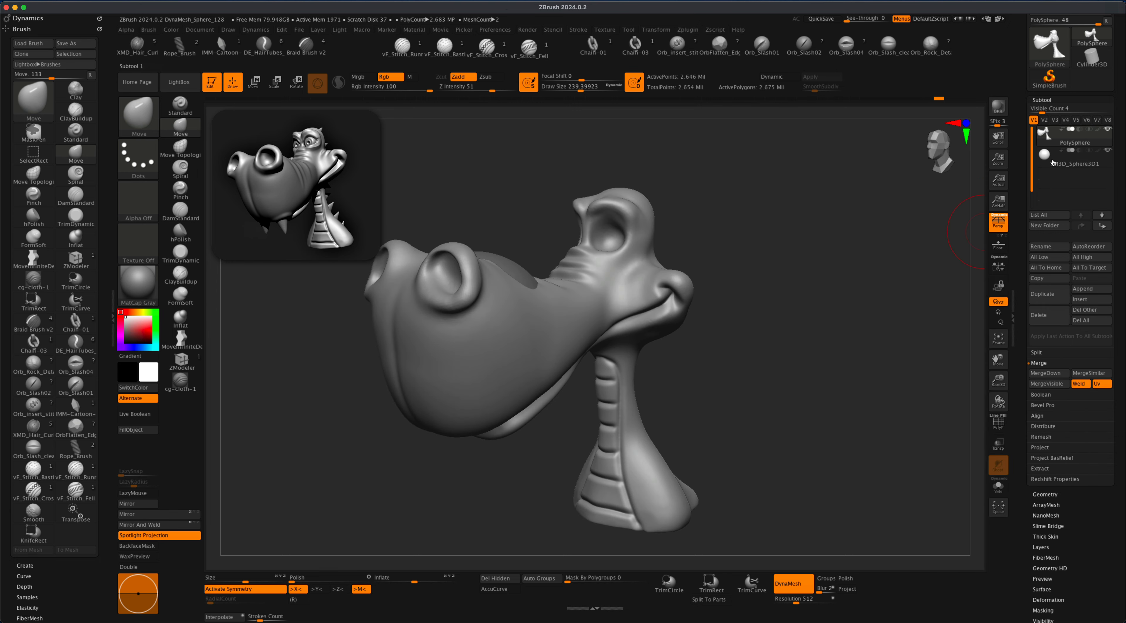
left_click(1061, 160)
left_click_drag(772, 318, 808, 301)
Step: Scale the sphere down and position it as an eyeball inside one eye socket, checking its placement from front and side
left_click(255, 81)
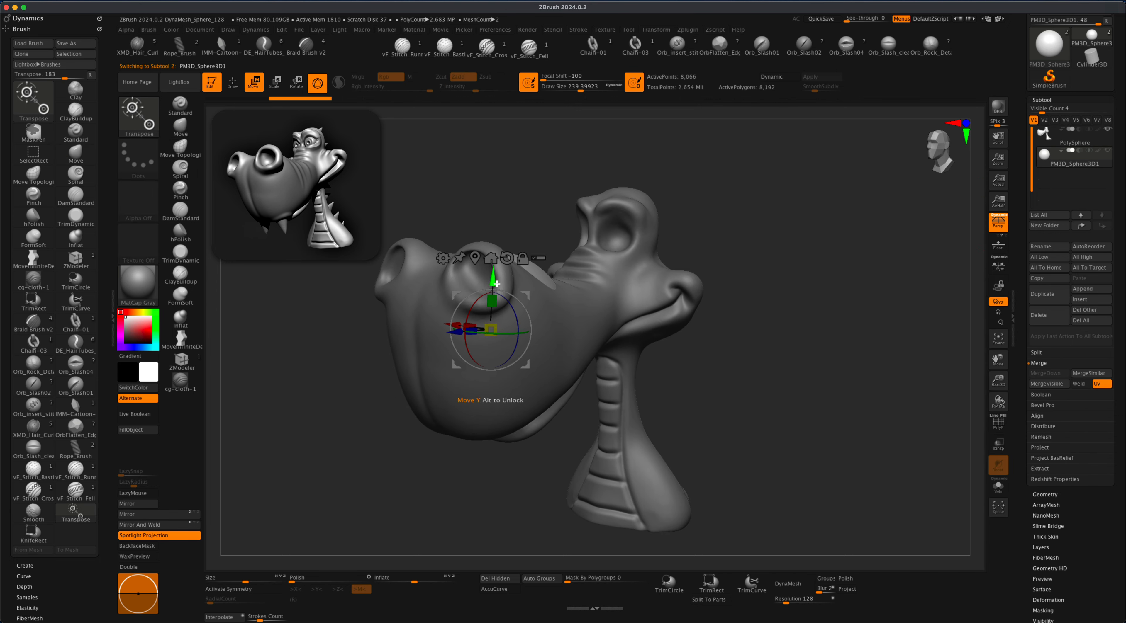
left_click_drag(719, 216, 681, 214, "shift")
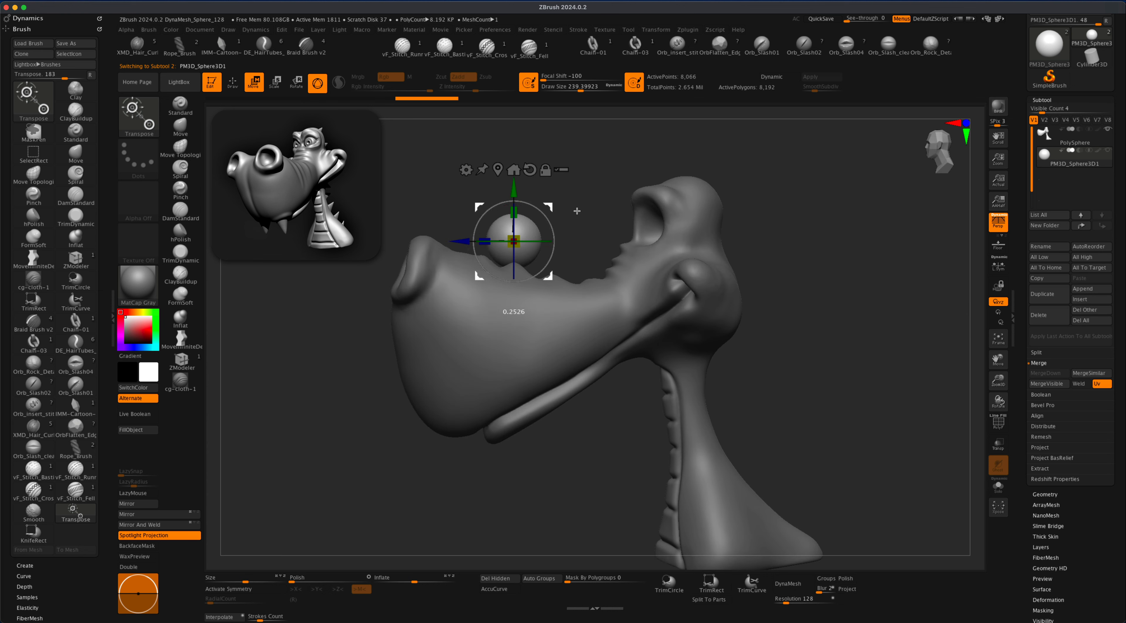
left_click_drag(548, 208, 687, 193)
left_click_drag(758, 198, 843, 202)
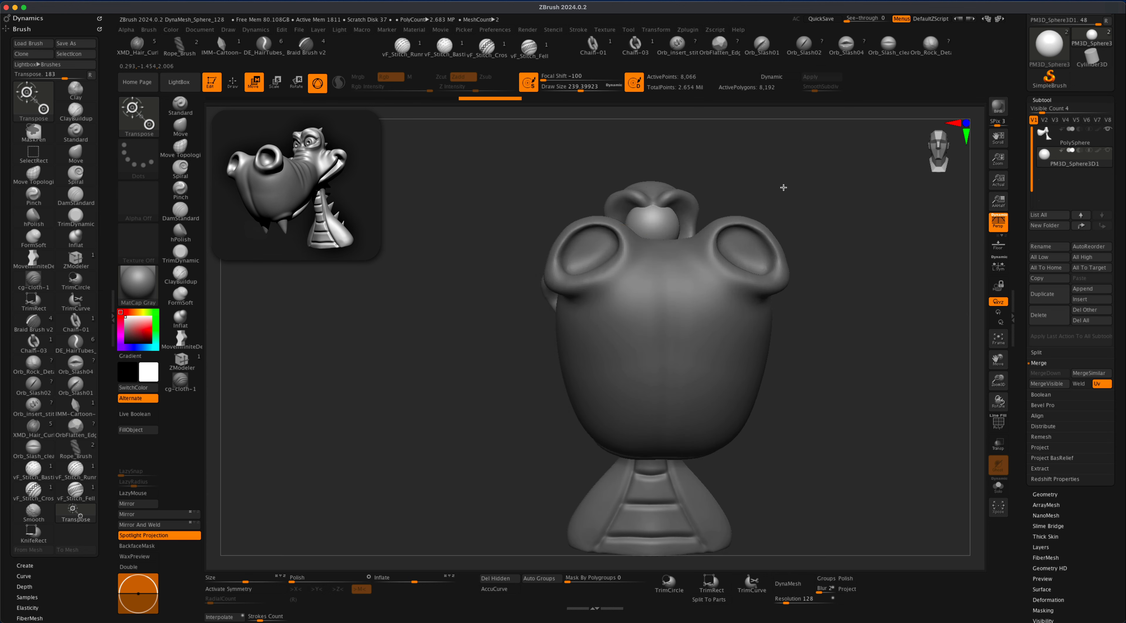
left_click_drag(781, 184, 782, 280)
left_click_drag(679, 228, 671, 232)
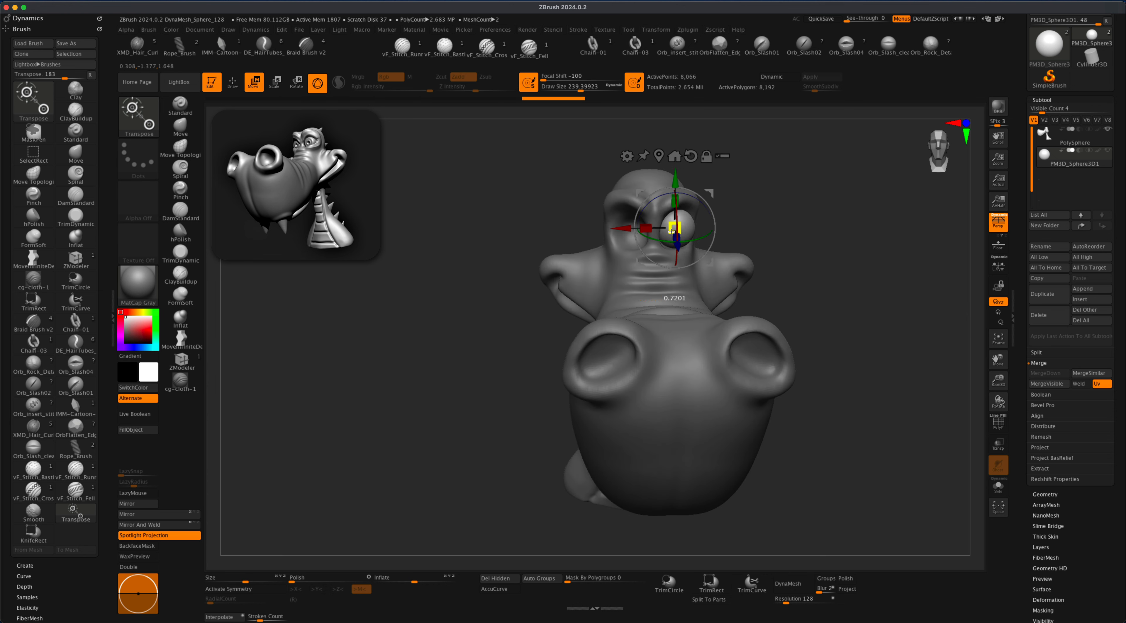
left_click_drag(779, 262, 777, 161)
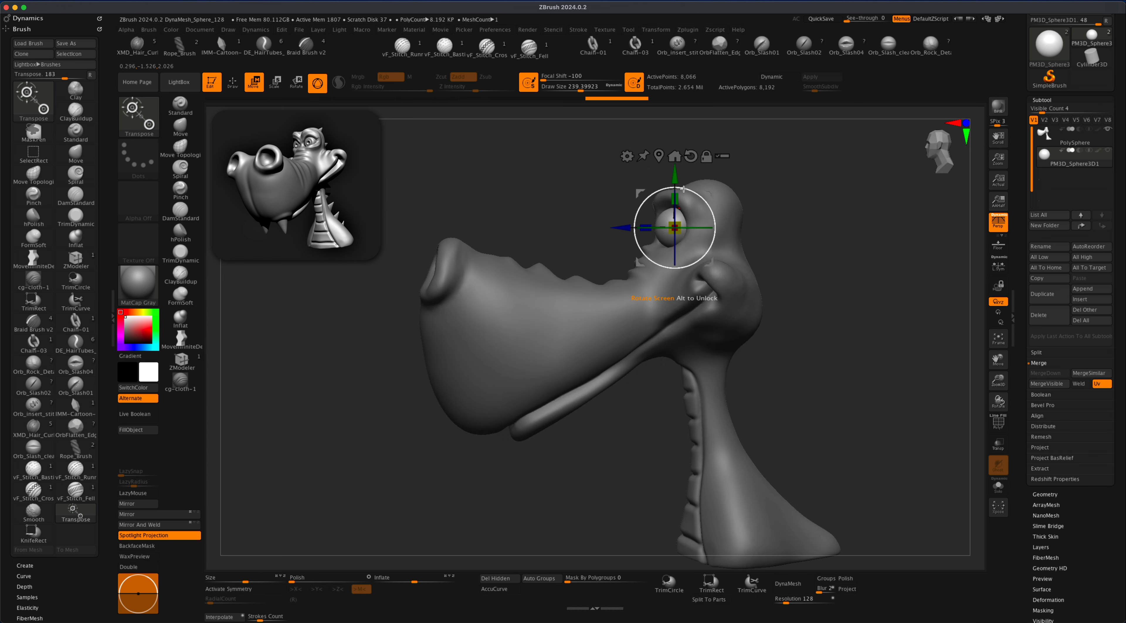
left_click_drag(821, 199, 348, 341)
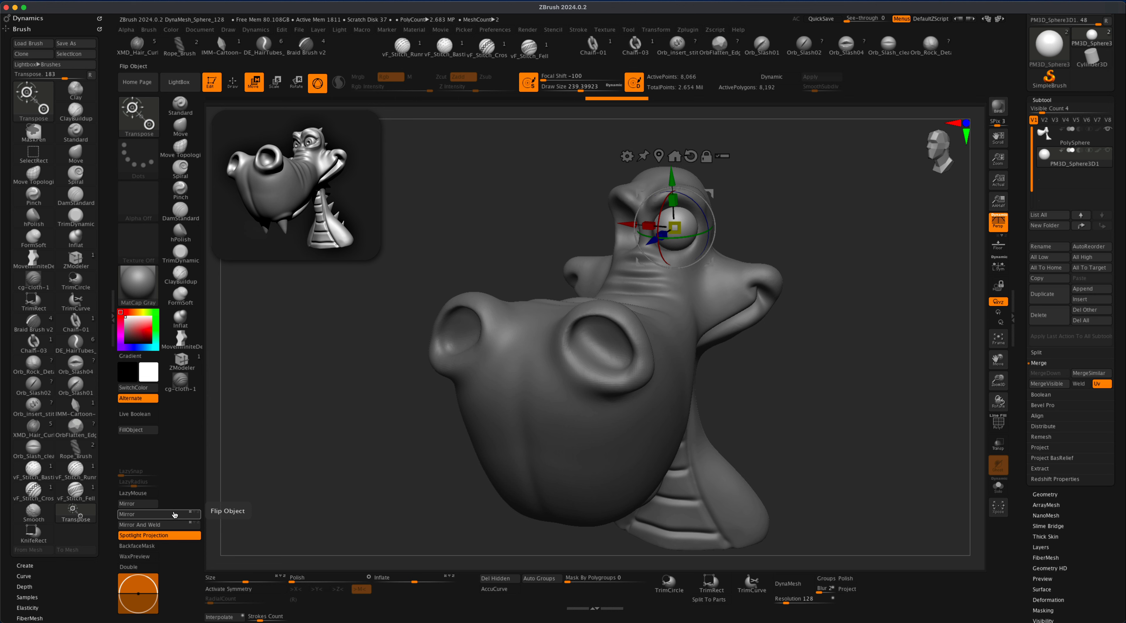
Step: Mirror and weld the eyeball into the opposite socket, and convert the pair to DynaMesh at resolution 512
left_click(179, 525)
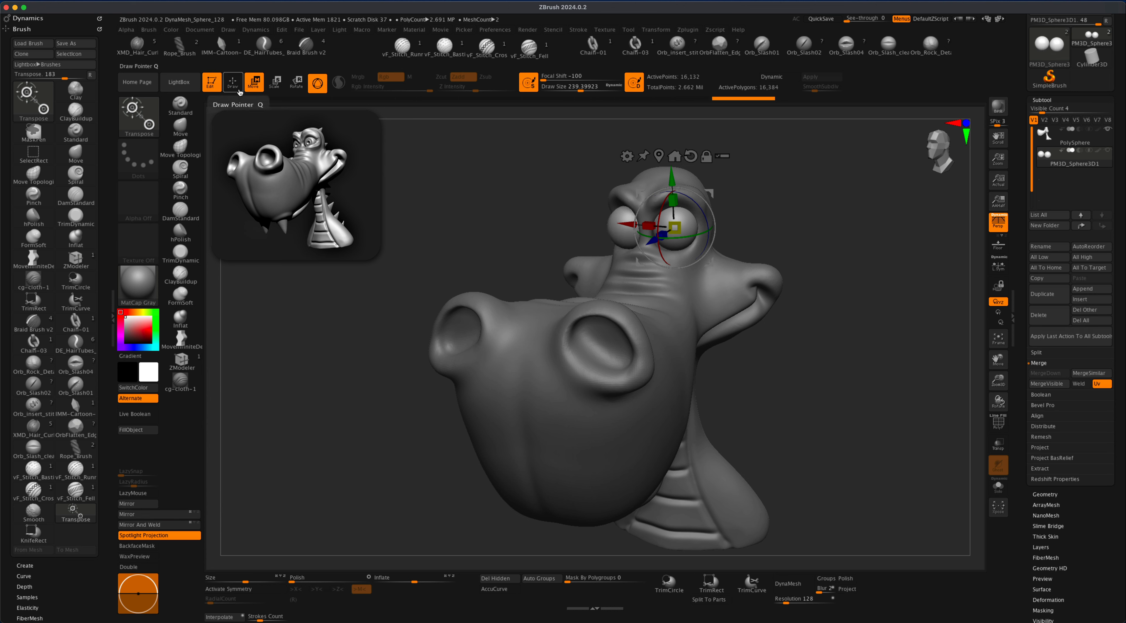
left_click(801, 599)
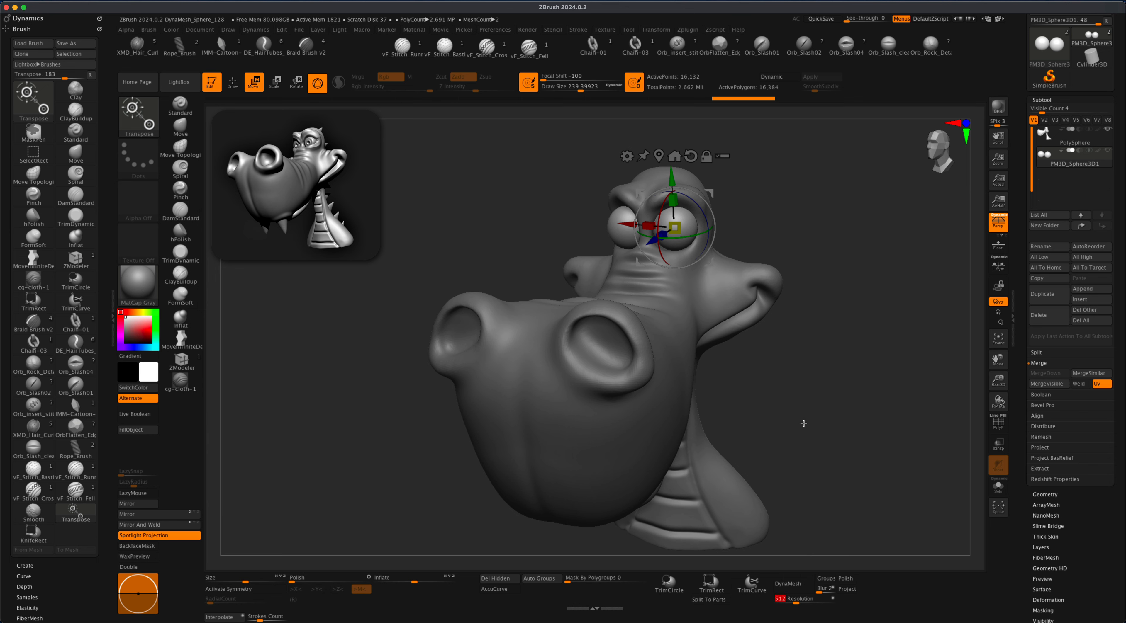
left_click(788, 583)
key("q")
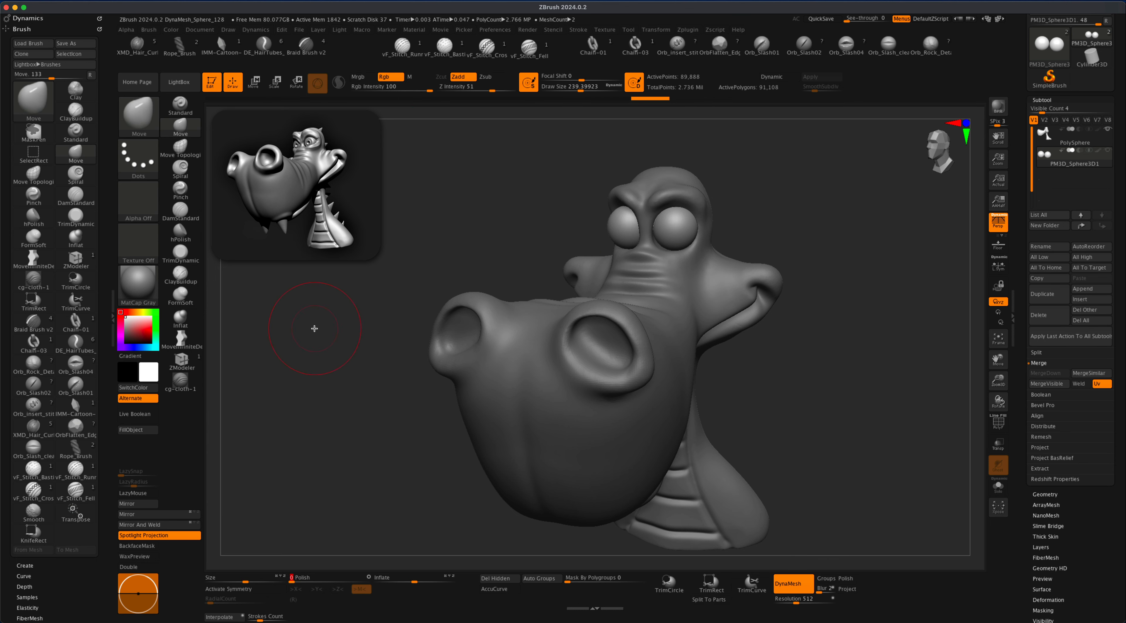
Step: Set up the Standard brush with the DragRect stroke, Alpha 28 and a draw size of 112
left_click_drag(311, 327, 313, 338)
left_click(180, 105)
left_click(137, 200)
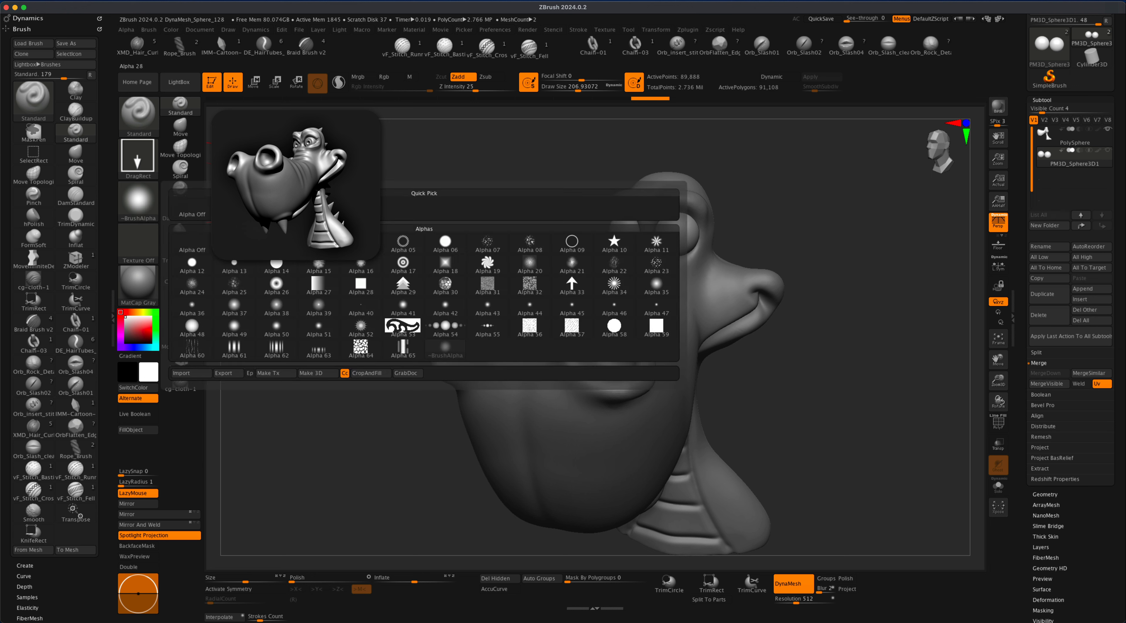
left_click(276, 282)
type("s112")
key("Return")
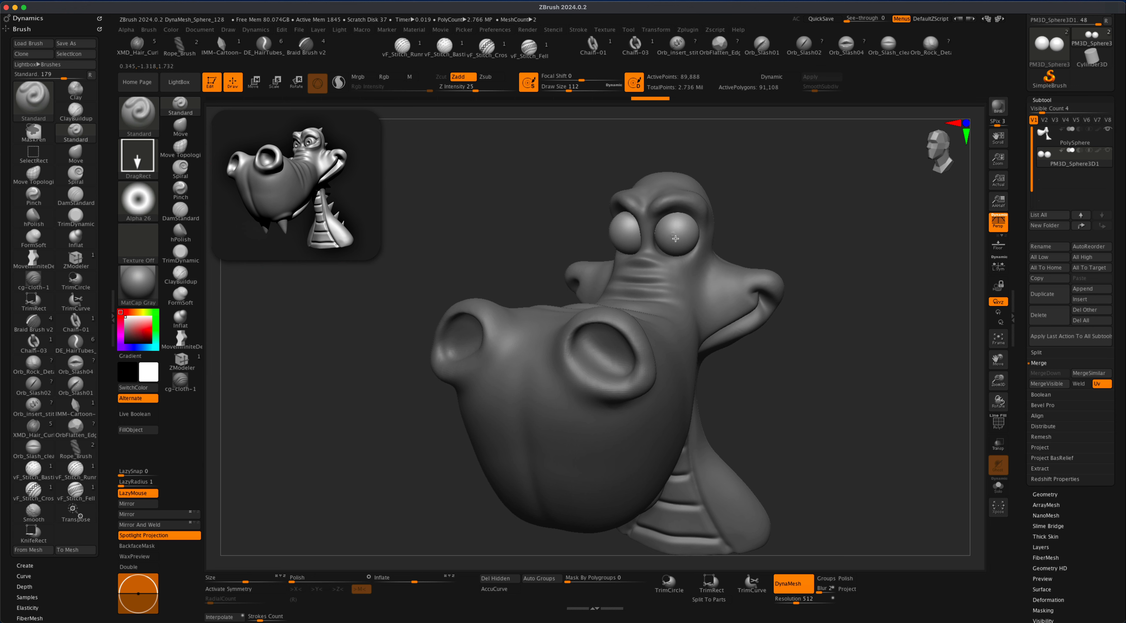
Step: Turn on symmetry for the eyeballs, try stamping irises on them with the ring alpha, and undo the stamp
key("x")
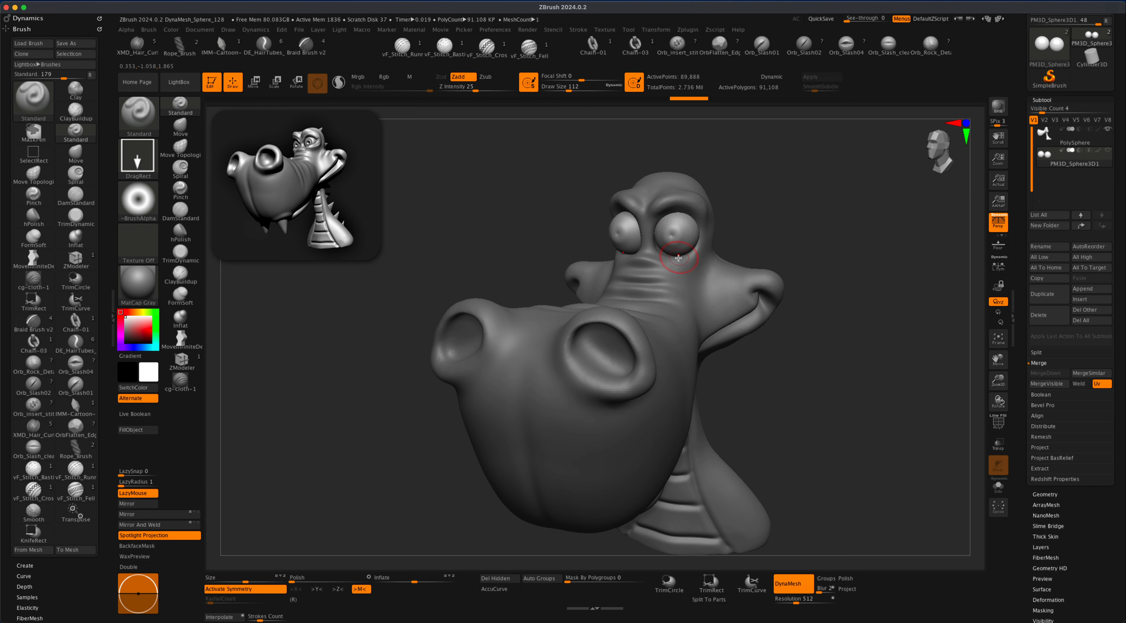
mouse_move(744, 213)
left_mouse_down()
mouse_move(808, 219)
mouse_move(729, 226)
left_mouse_up()
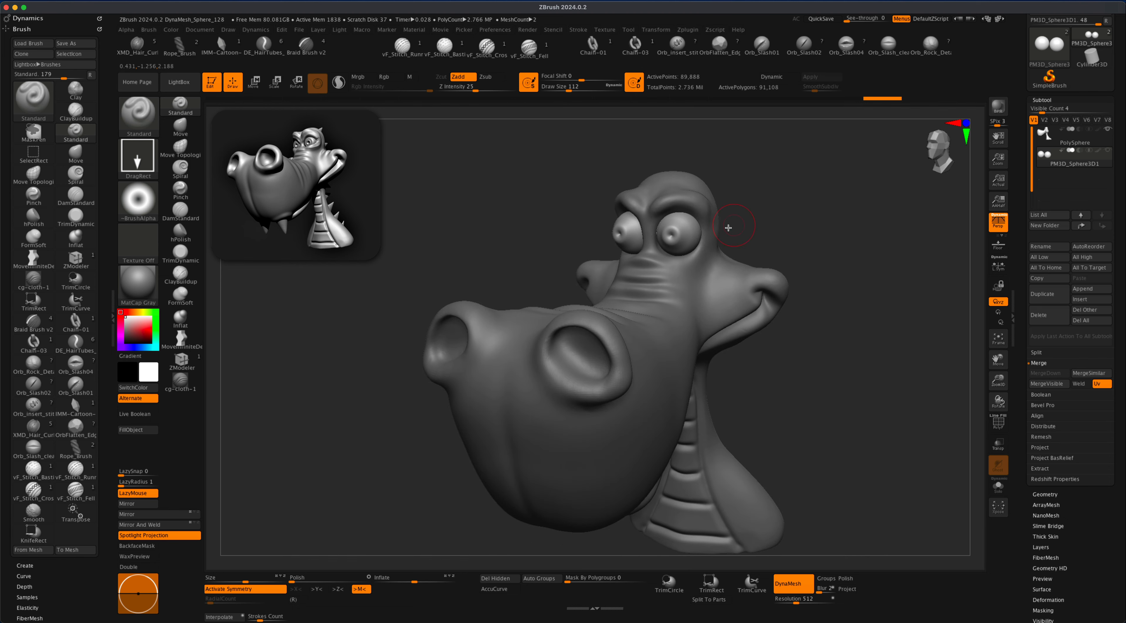
key("ctrl")
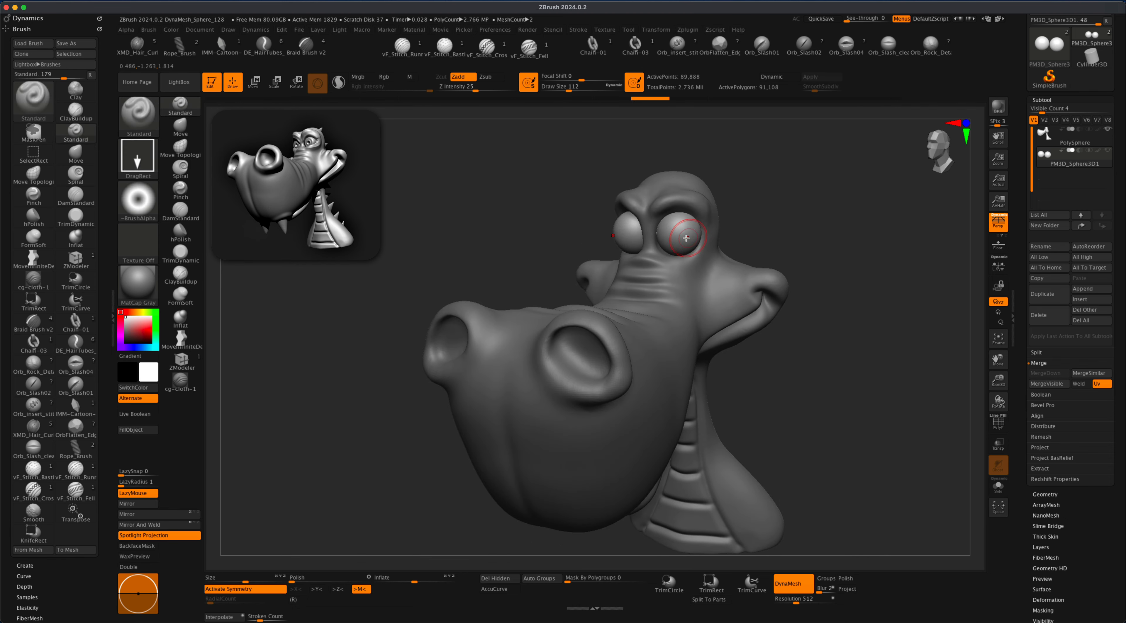
Step: Stamp concentric ring irises on both eyeballs, undo the surplus stroke, and select the TrimDynamic brush for flattening them
mouse_move(754, 206)
left_mouse_down("ctrl")
mouse_move(830, 221)
mouse_move(784, 218)
left_mouse_up("ctrl")
key("ctrl+z")
left_click(184, 259)
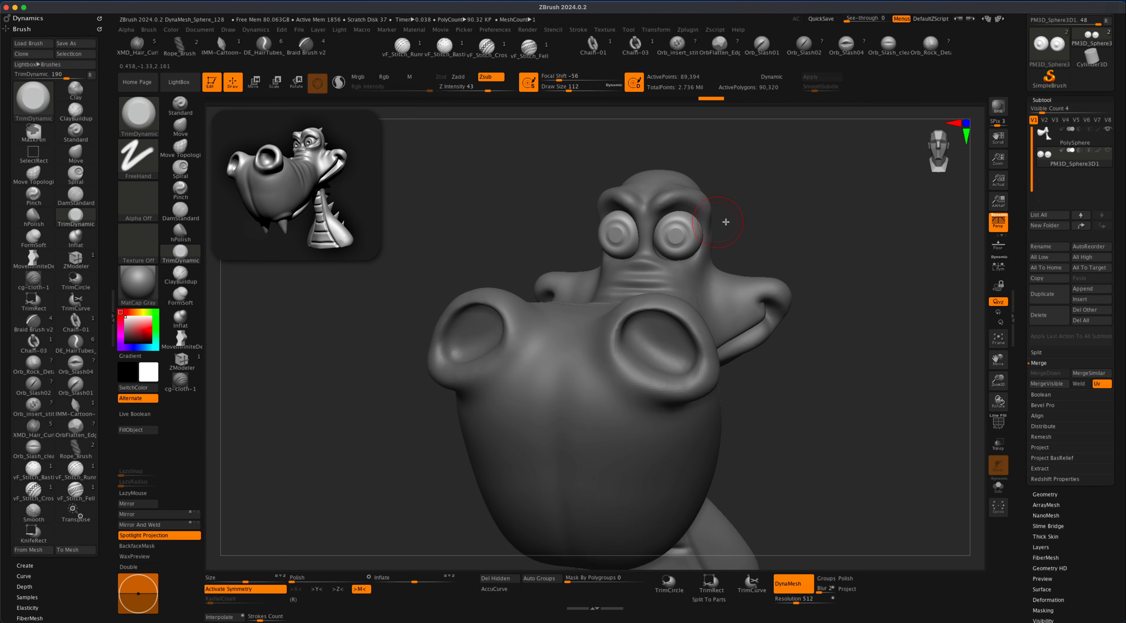
left_click_drag(726, 222, 830, 205)
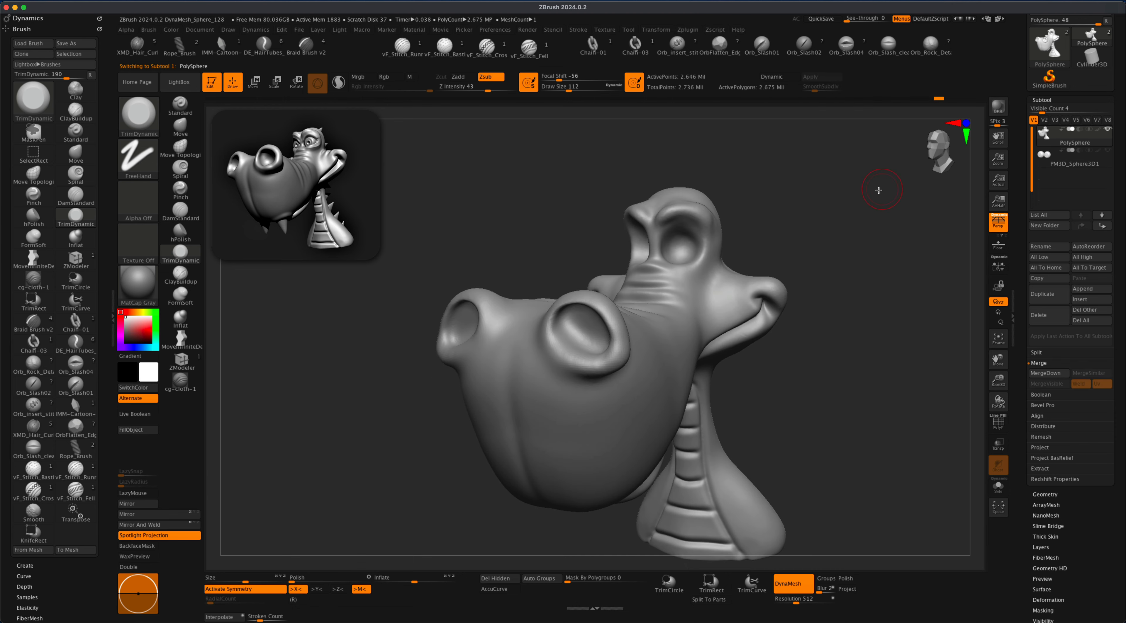
Step: Try the cg-cloth-1 brush on the head around the eyes and undo the trial strokes
key("ctrl+z")
key("ctrl+z")
key("ctrl+z")
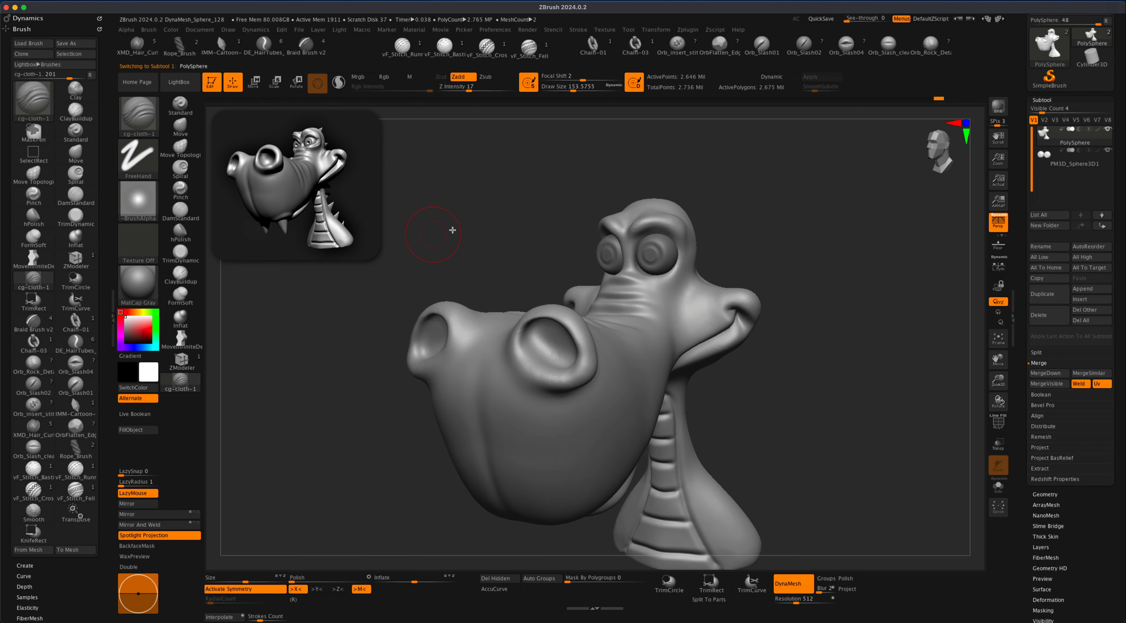
key("ctrl+z")
key("ctrl+z")
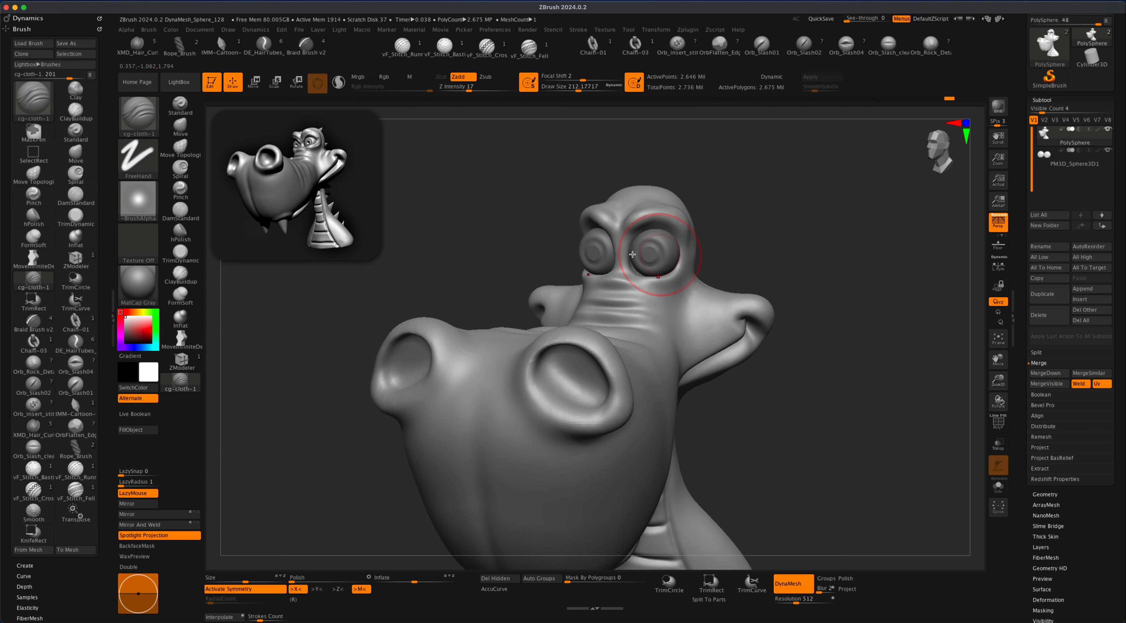
Step: Puff up the rims around the eye sockets with the Inflat brush at Z Intensity 5, and refresh the head's DynaMesh
left_click(181, 339)
left_click(185, 327)
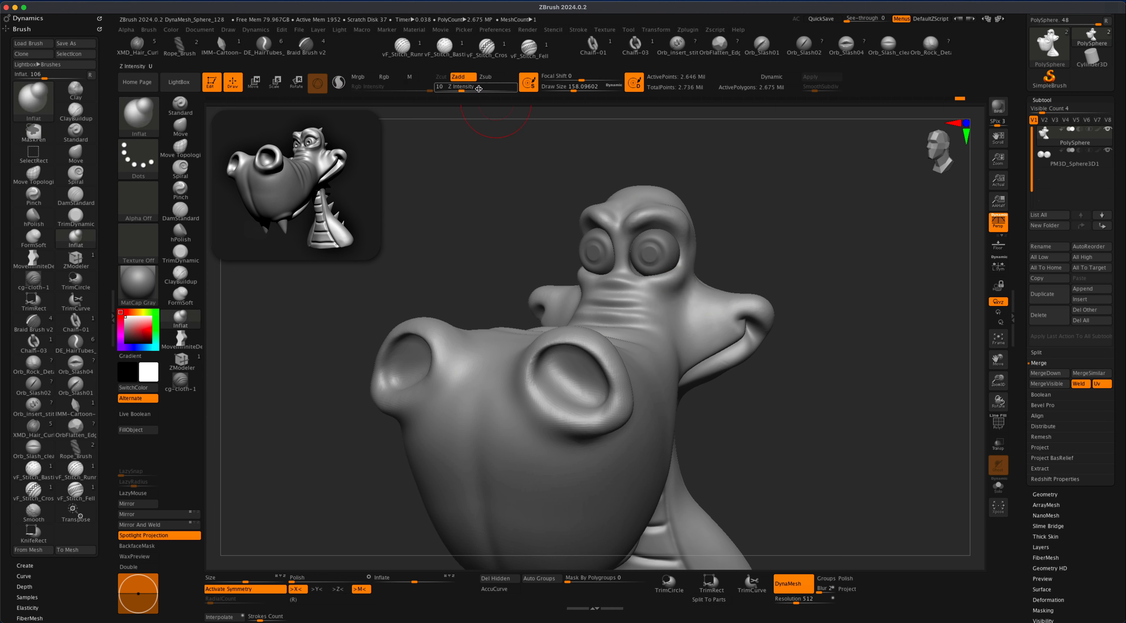
left_click_drag(463, 87, 454, 89)
left_click_drag(759, 189, 745, 207, "alt")
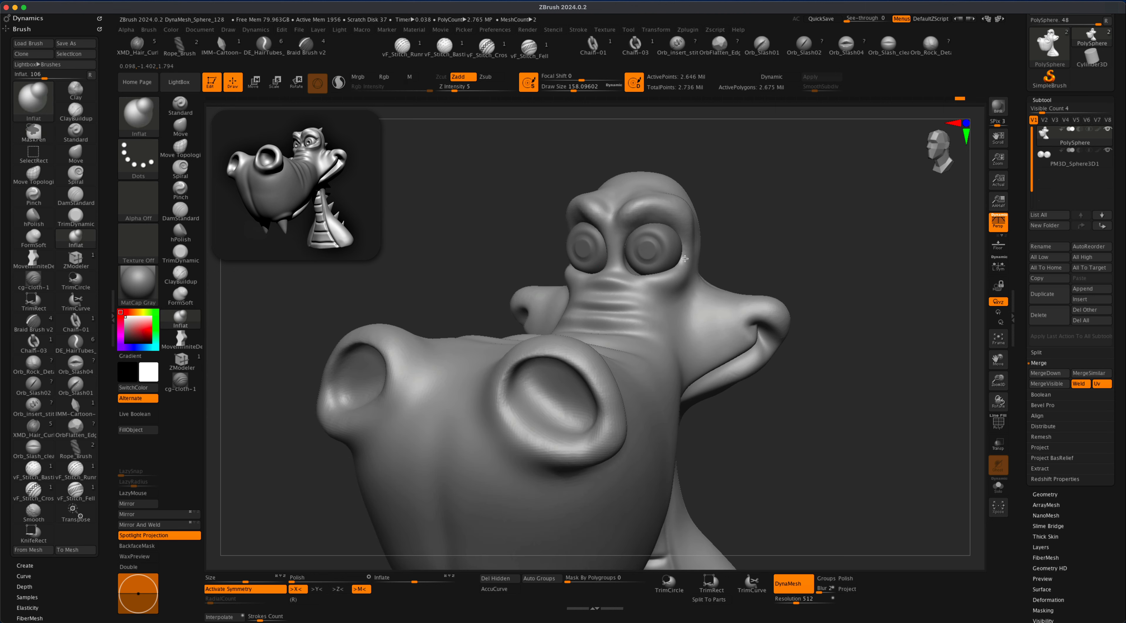
right_click_drag(685, 258, 679, 241)
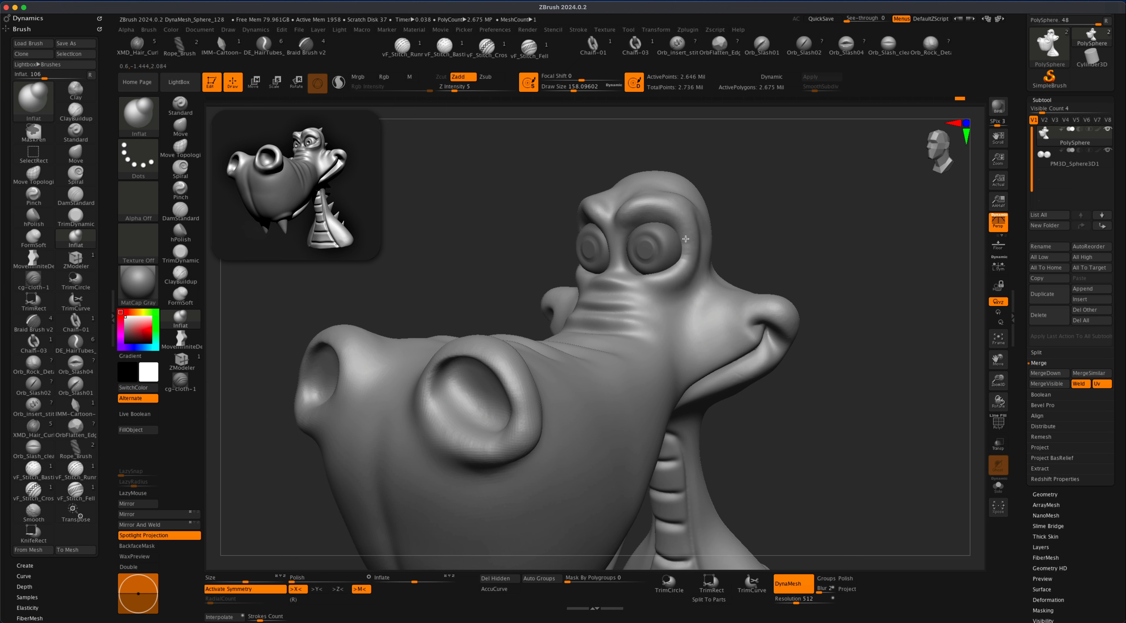
right_click_drag(653, 280, 632, 270)
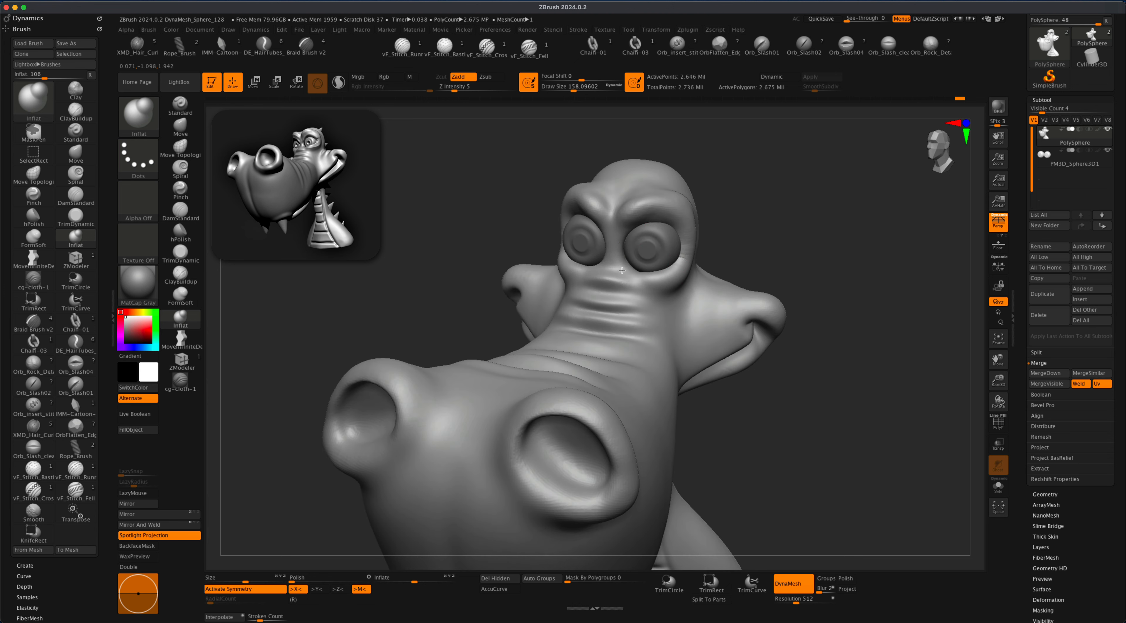
left_click_drag(649, 271, 637, 266)
left_click_drag(625, 254, 627, 236)
right_click_drag(650, 221, 709, 206)
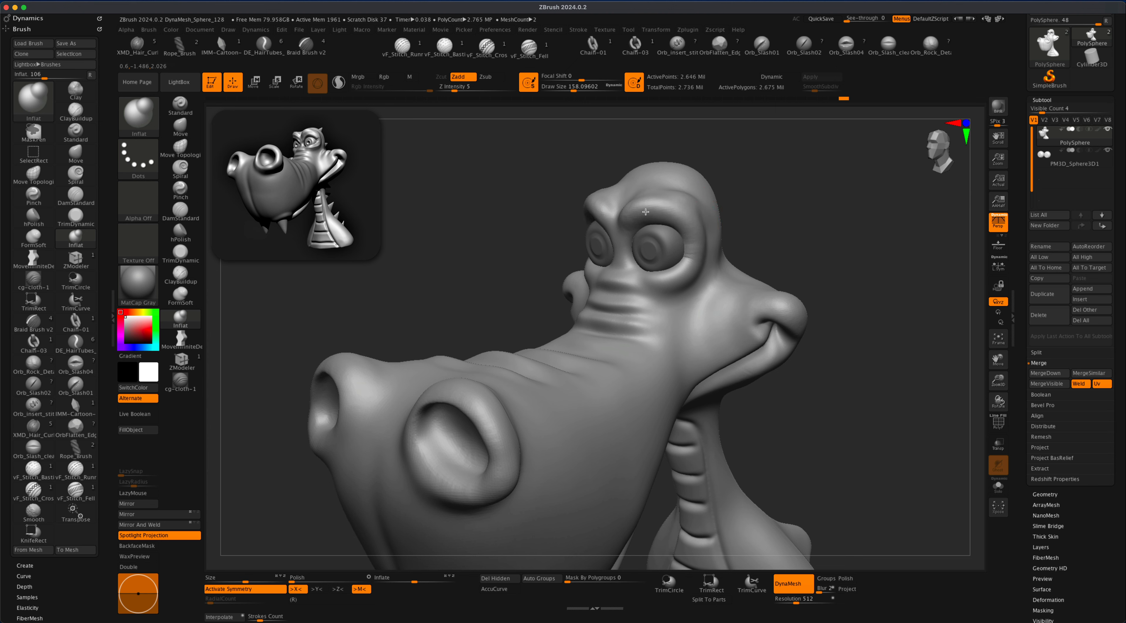
key("ctrl")
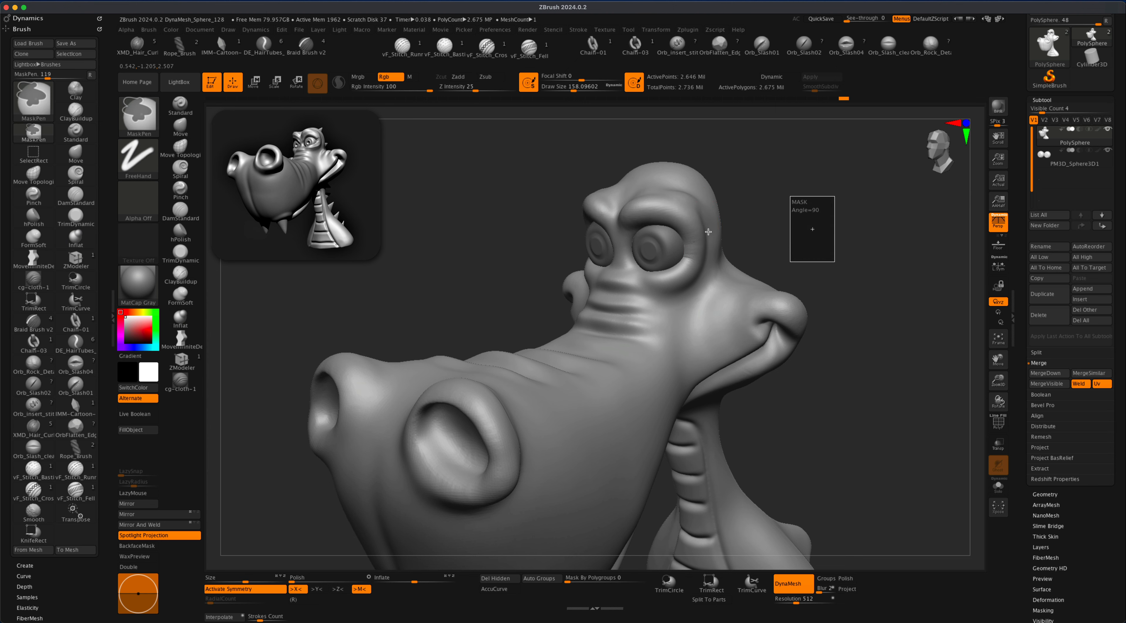
mouse_move(751, 204)
right_mouse_down()
mouse_move(824, 205)
mouse_move(808, 210)
right_mouse_up()
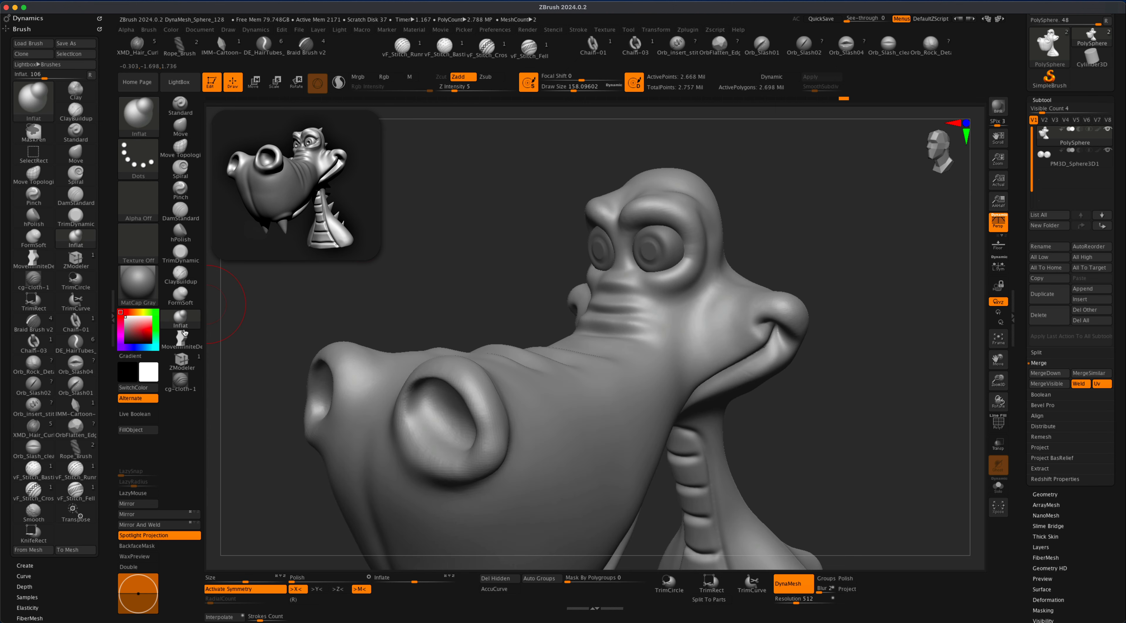
Step: Sculpt eye-bag folds beneath both eyes with the cg-cloth-1 brush at a draw size of about 77
left_click(180, 381)
key("s")
left_click_drag(473, 257, 464, 258)
right_click_drag(810, 206, 752, 243, "ctrl")
mouse_move(641, 283)
left_mouse_down()
mouse_move(690, 262)
mouse_move(675, 280)
mouse_move(616, 284)
mouse_move(698, 252)
mouse_move(633, 291)
left_mouse_up()
left_click_drag(700, 259, 702, 256)
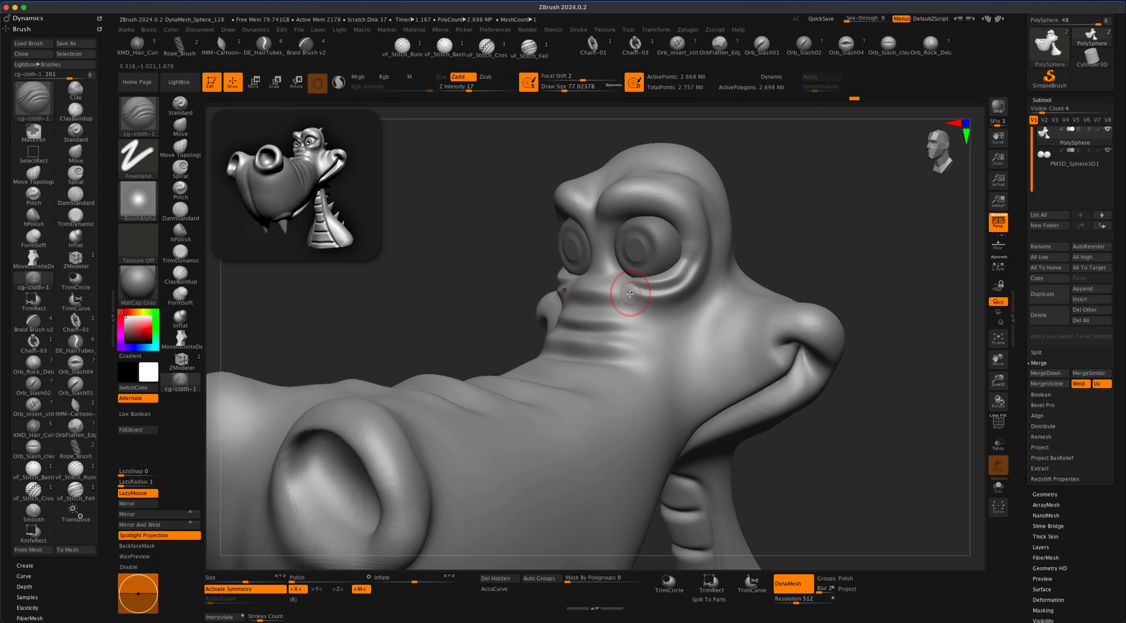
Step: Shape small cloth folds at the outer eye corners and from the nose bridge up into the brows
left_click_drag(822, 223, 778, 231)
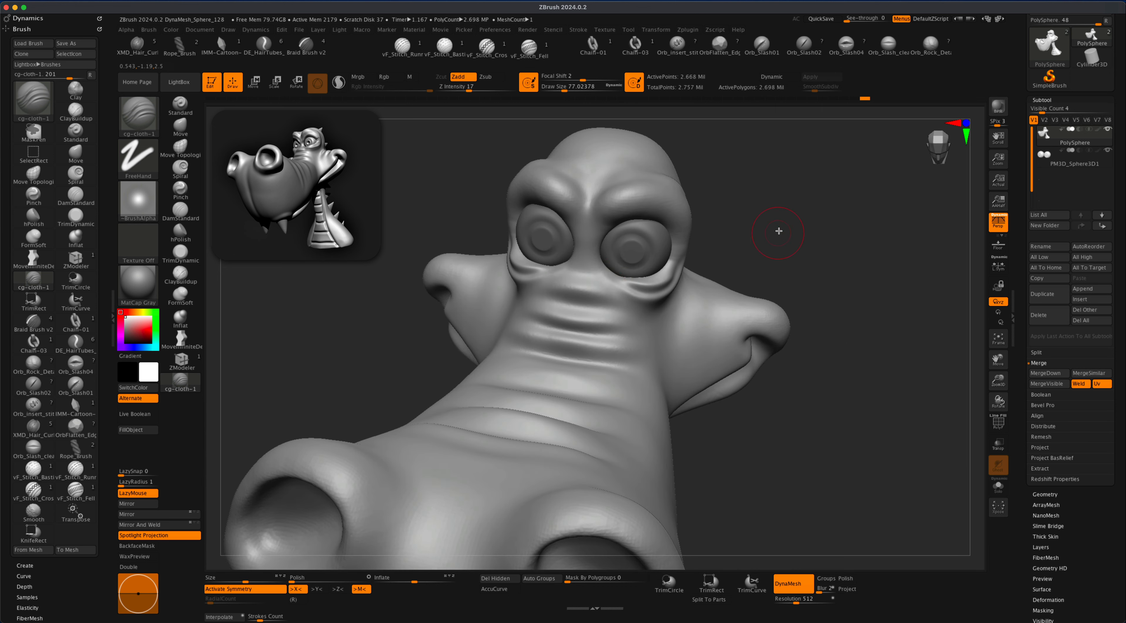
mouse_move(752, 171)
left_mouse_down("shift")
mouse_move(766, 161)
mouse_move(726, 162)
left_mouse_up("shift")
mouse_move(578, 239)
left_mouse_down()
mouse_move(639, 209)
mouse_move(630, 212)
left_mouse_up()
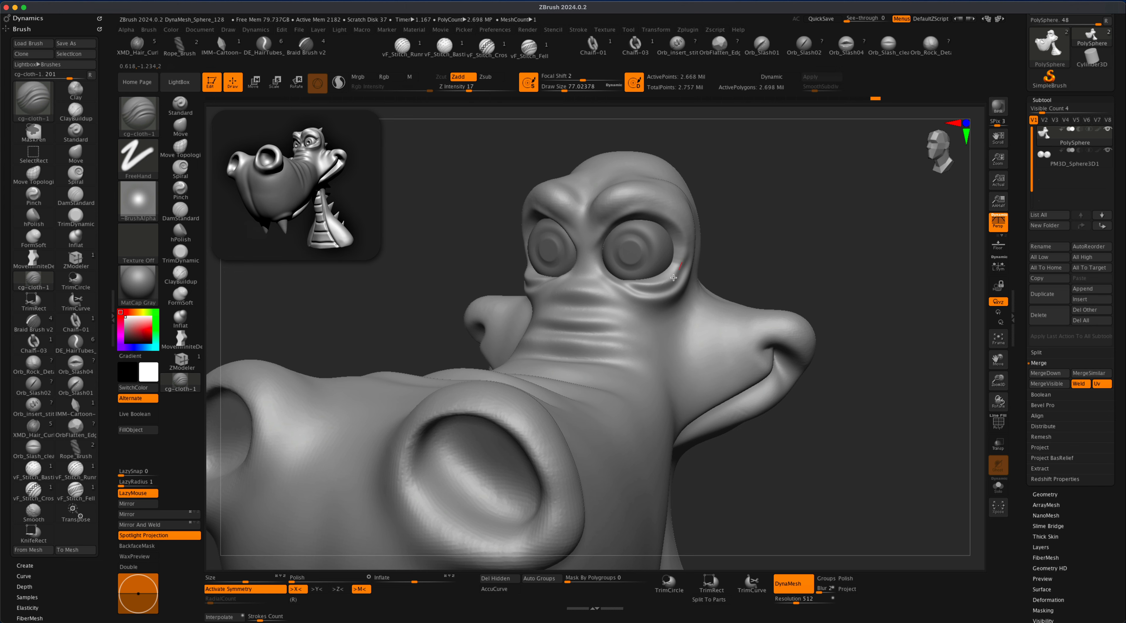
left_click_drag(755, 232, 731, 234)
mouse_move(686, 273)
left_mouse_down("shift")
mouse_move(669, 226)
mouse_move(618, 223)
left_mouse_up("shift")
left_click_drag(787, 191, 815, 192)
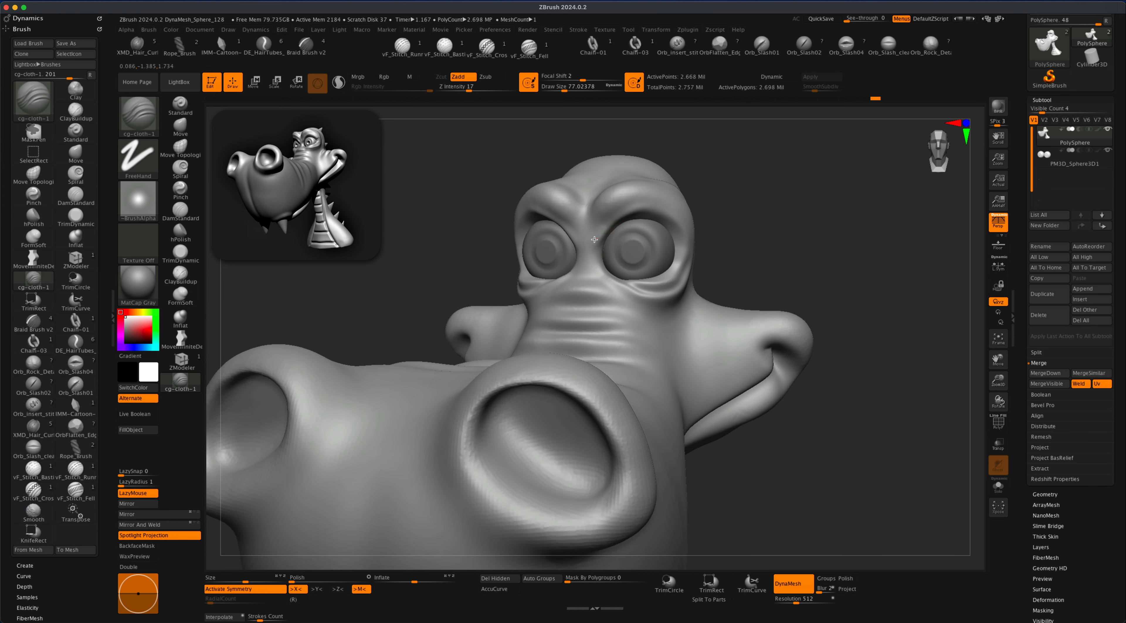
left_click_drag(588, 240, 626, 211)
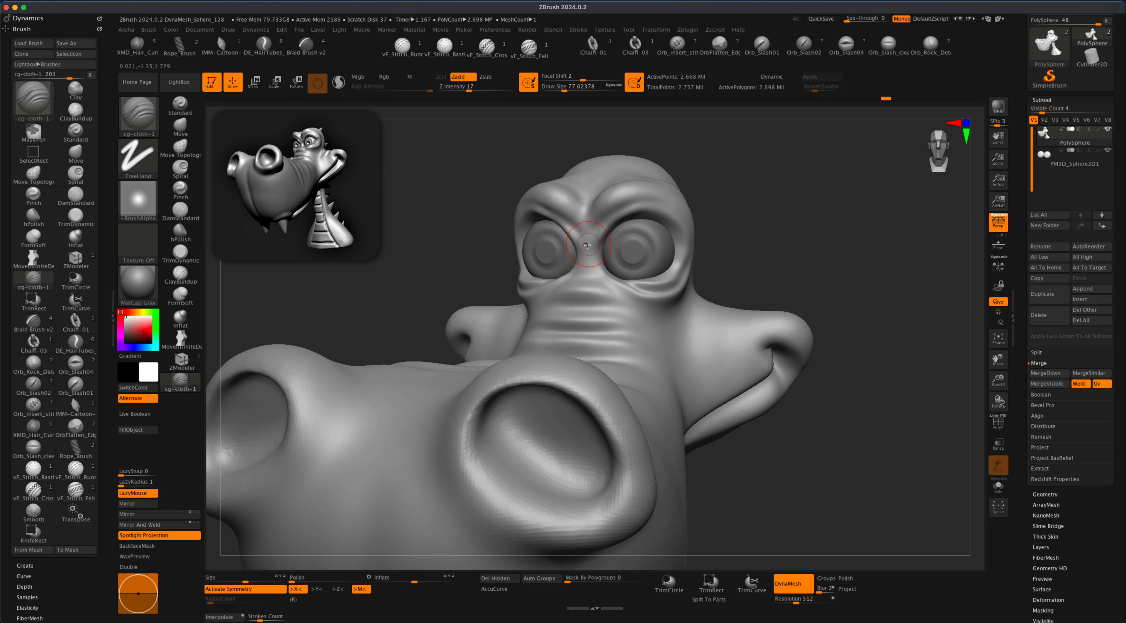
Step: Carve crow's-feet creases at the outer eye corners with the DamStandard brush at draw size 62, and soften them
mouse_move(747, 222)
left_mouse_down()
mouse_move(774, 226)
mouse_move(422, 222)
left_mouse_up()
left_click(196, 216)
key("s")
left_click(424, 268)
left_click_drag(748, 201, 740, 219, "alt")
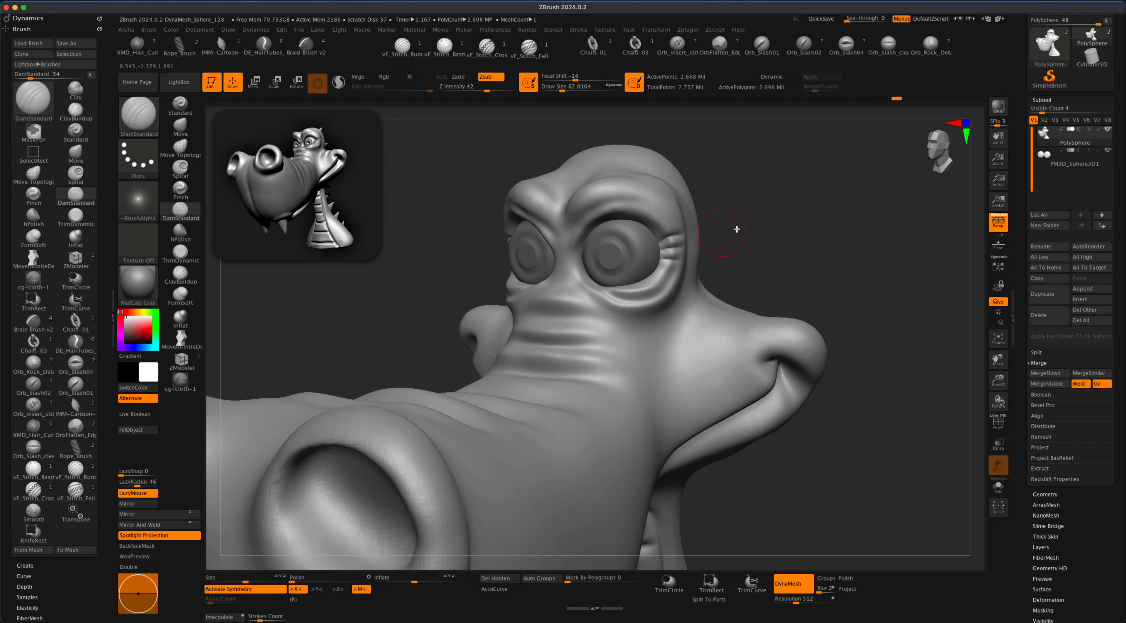
left_click_drag(737, 228, 674, 255, "shift")
mouse_move(762, 204)
left_mouse_down("shift")
mouse_move(699, 218)
mouse_move(661, 249)
left_mouse_up("shift")
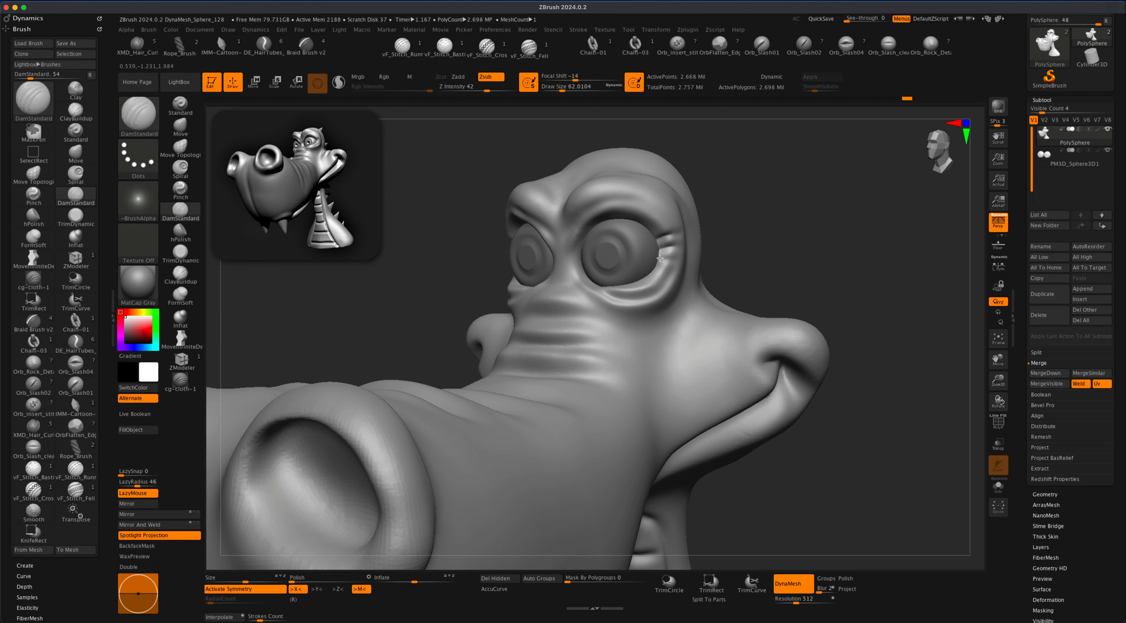
mouse_move(779, 226)
left_mouse_down()
mouse_move(778, 194)
mouse_move(676, 244)
mouse_move(781, 223)
mouse_move(747, 218)
mouse_move(732, 240)
mouse_move(754, 229)
mouse_move(739, 250)
left_mouse_up()
Step: Sculpt folds on the cheeks and around the mouth corners with the cg-cloth-1 brush at draw sizes of about 192 and 140
left_click(181, 382)
key("s")
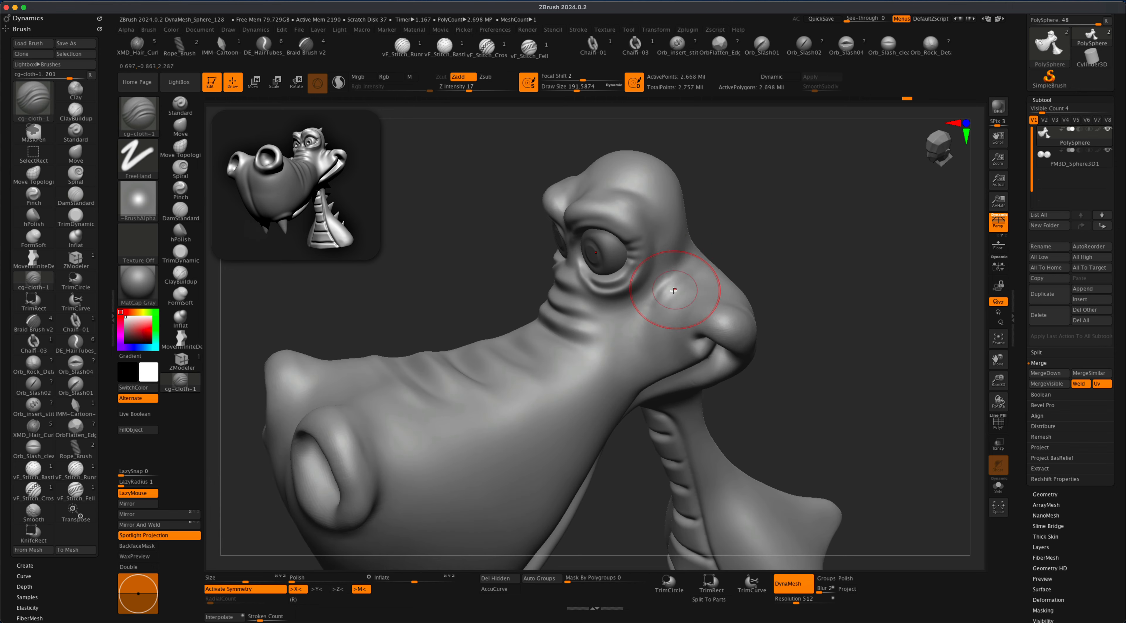
left_click_drag(676, 291, 668, 300)
left_click_drag(756, 267, 768, 278)
mouse_move(665, 310)
left_mouse_down()
mouse_move(727, 264)
mouse_move(686, 325)
left_mouse_up()
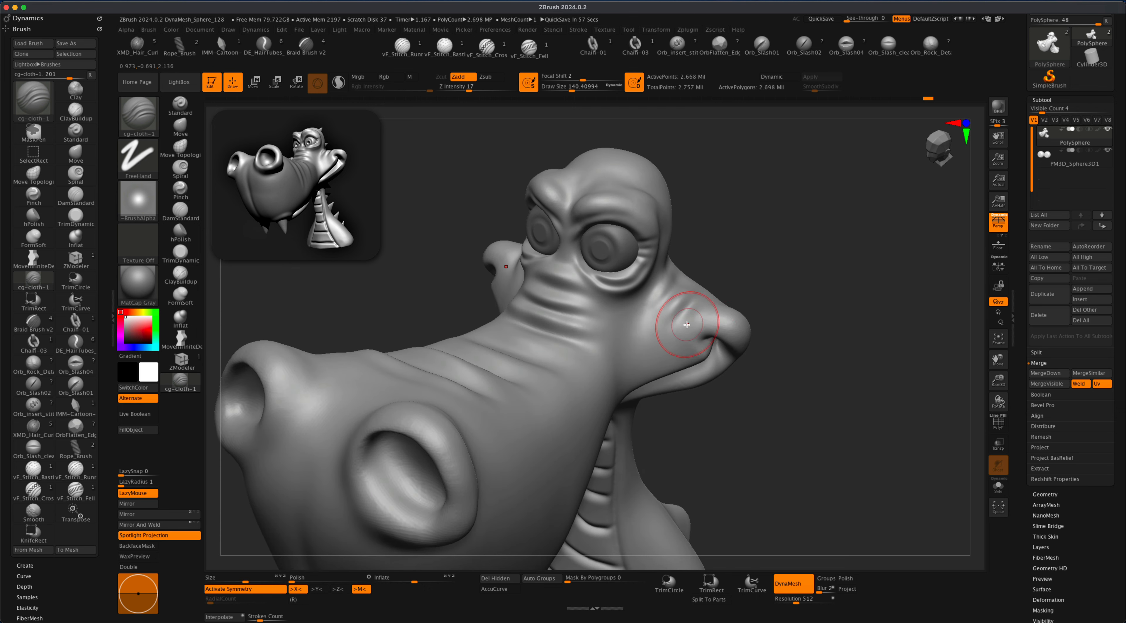
mouse_move(807, 246)
left_mouse_down()
mouse_move(828, 245)
mouse_move(803, 283)
mouse_move(739, 330)
left_mouse_up()
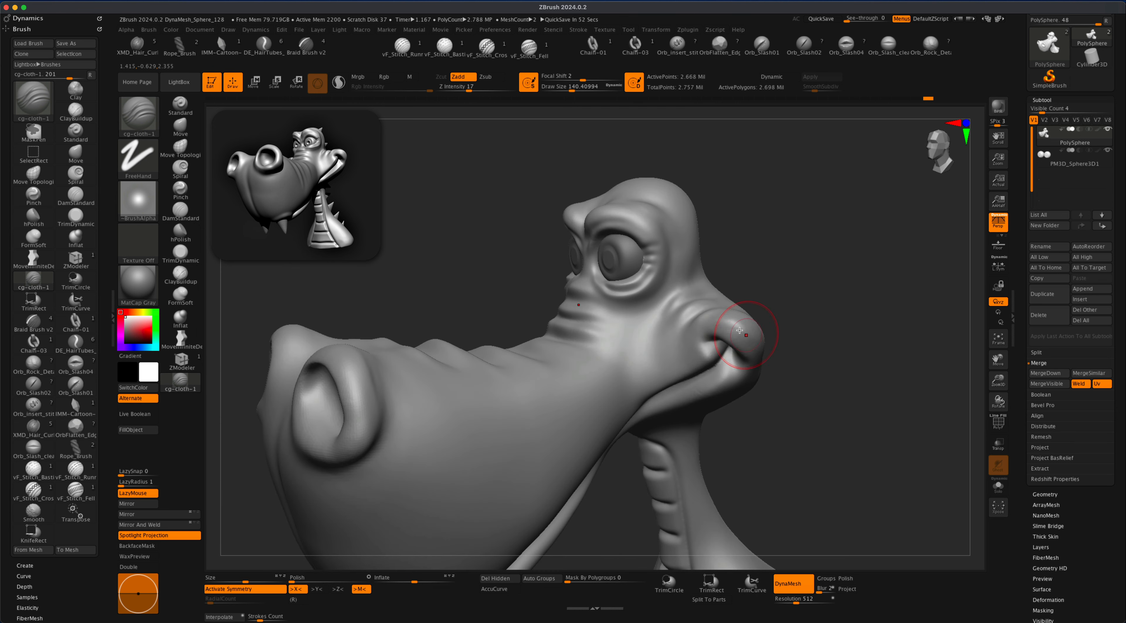
left_click_drag(785, 285, 748, 384)
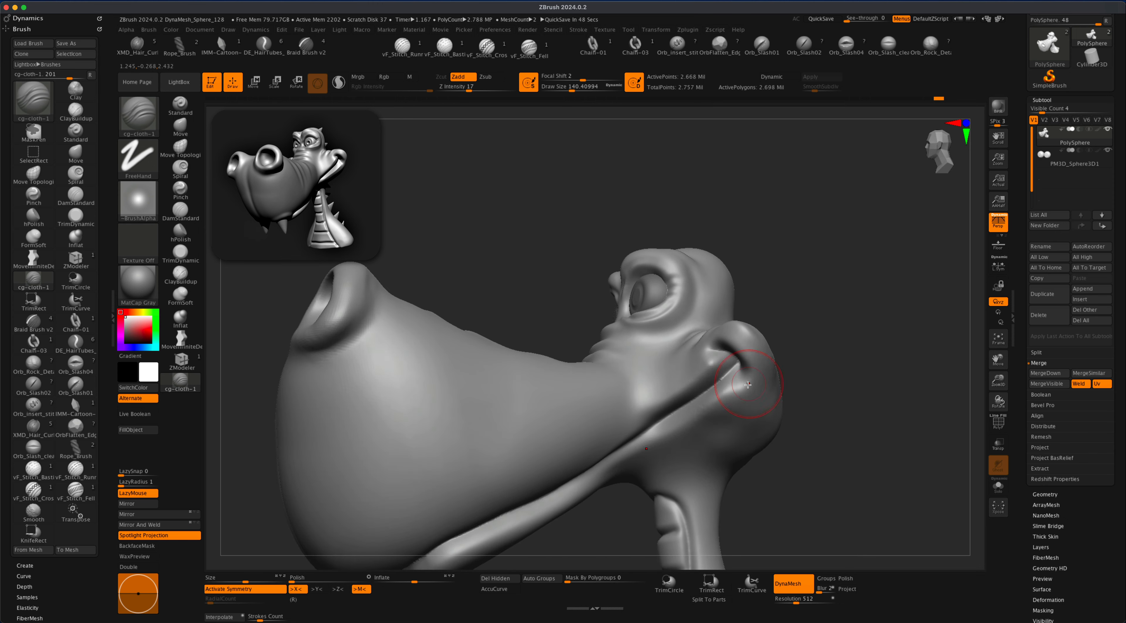
Step: Sculpt stacked skin folds across the back of the skull with the cloth brush at draw sizes of about 344 and 149
right_click_drag(729, 390, 806, 337)
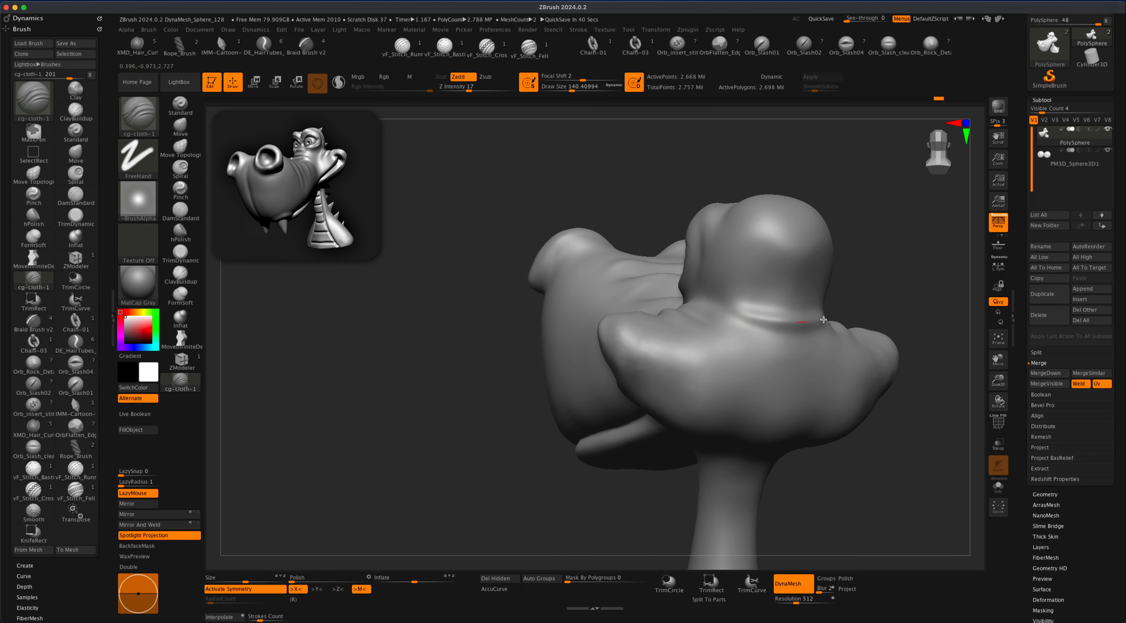
key("s")
left_click_drag(747, 360, 822, 356)
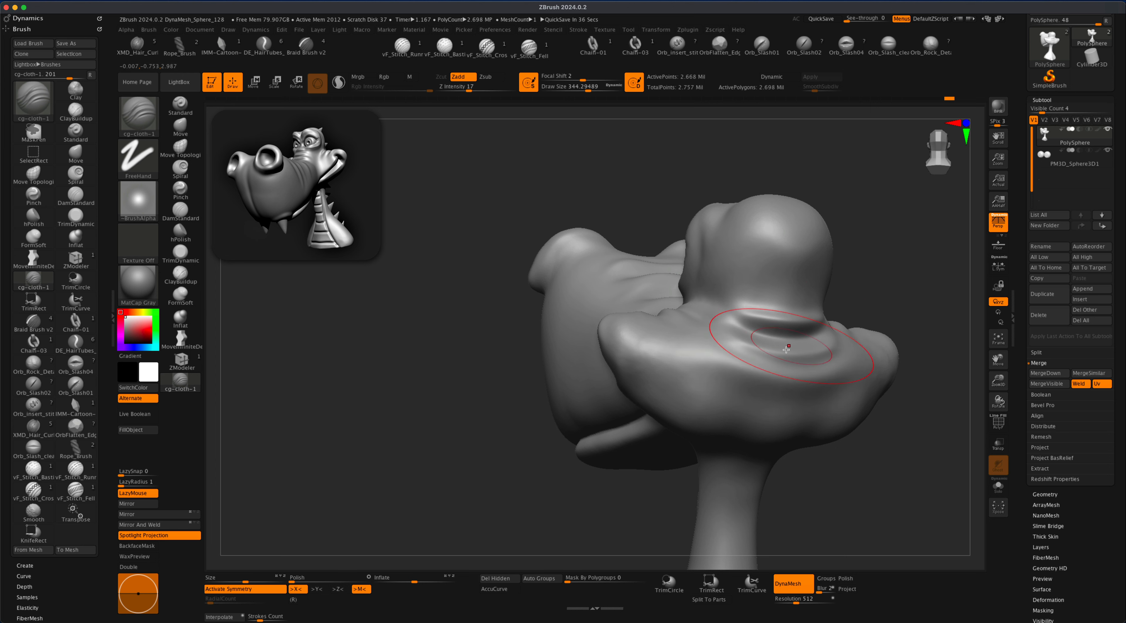
mouse_move(762, 283)
left_mouse_down()
mouse_move(824, 286)
mouse_move(845, 271)
left_mouse_up()
key("s")
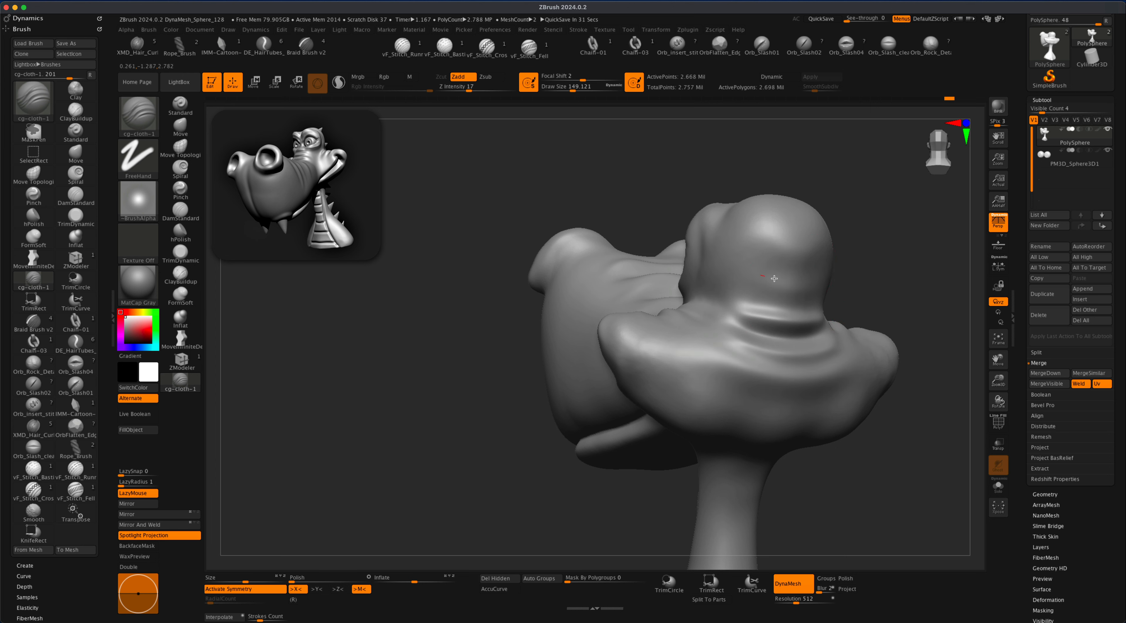
mouse_move(759, 289)
left_mouse_down()
mouse_move(839, 295)
mouse_move(864, 257)
left_mouse_up()
left_click_drag(746, 359, 844, 336, "shift")
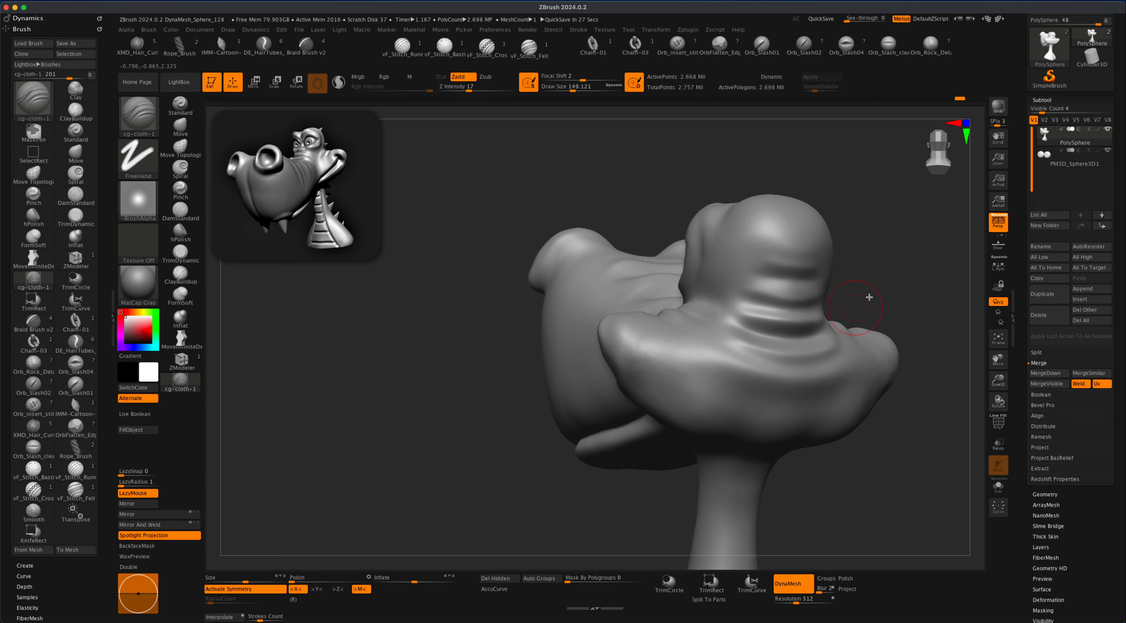
Step: Sculpt broad folds across the back of the jaw with the cloth brush at a draw size of about 460
key("s")
left_click(911, 271)
key("s")
left_click(859, 293)
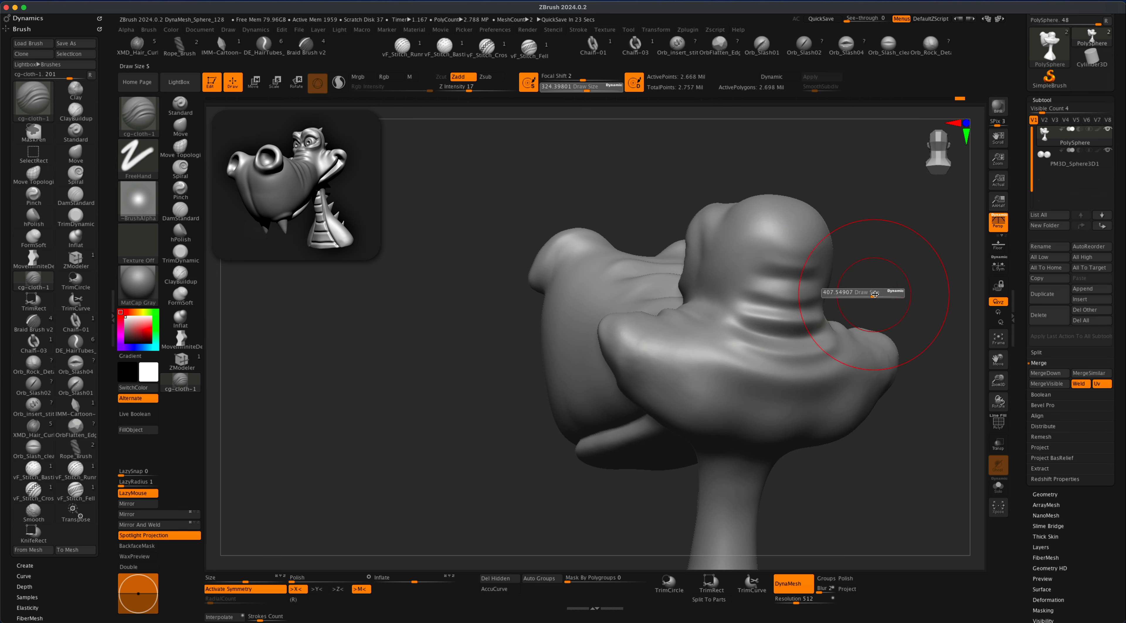
left_click_drag(849, 385, 751, 417)
mouse_move(821, 468)
left_mouse_down()
mouse_move(900, 294)
mouse_move(887, 314)
left_mouse_up()
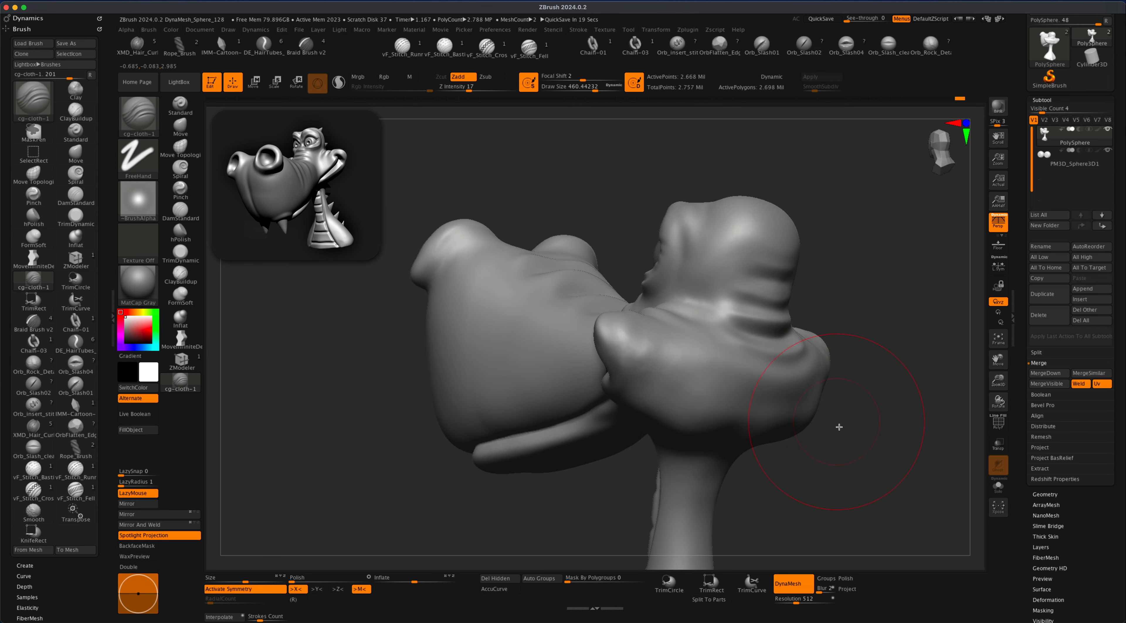
Step: Sculpt a fold around the nape where the neck meets the jaw, at a draw size of about 116
mouse_move(909, 424)
left_mouse_down()
mouse_move(846, 427)
mouse_move(861, 440)
left_mouse_up()
key("s")
left_click_drag(815, 391, 782, 420)
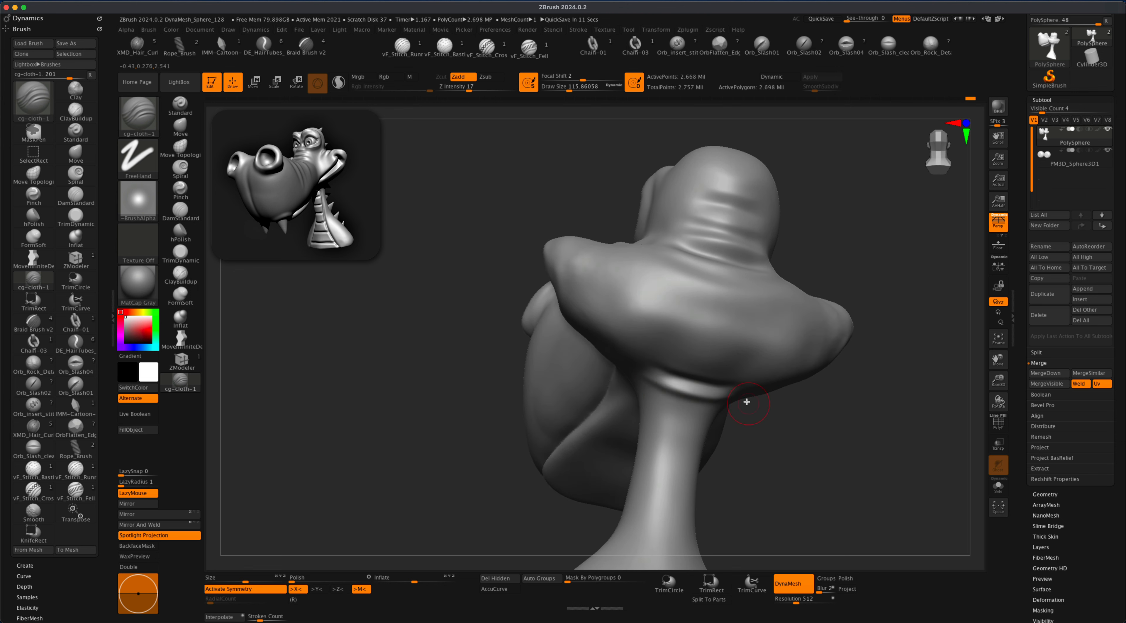
mouse_move(699, 427)
left_mouse_down()
mouse_move(783, 434)
mouse_move(788, 380)
mouse_move(711, 339)
mouse_move(773, 289)
mouse_move(673, 345)
left_mouse_up()
Step: Sculpt throat folds under the jaw where it joins the banded neck plates, at a draw size of about 120
key("s")
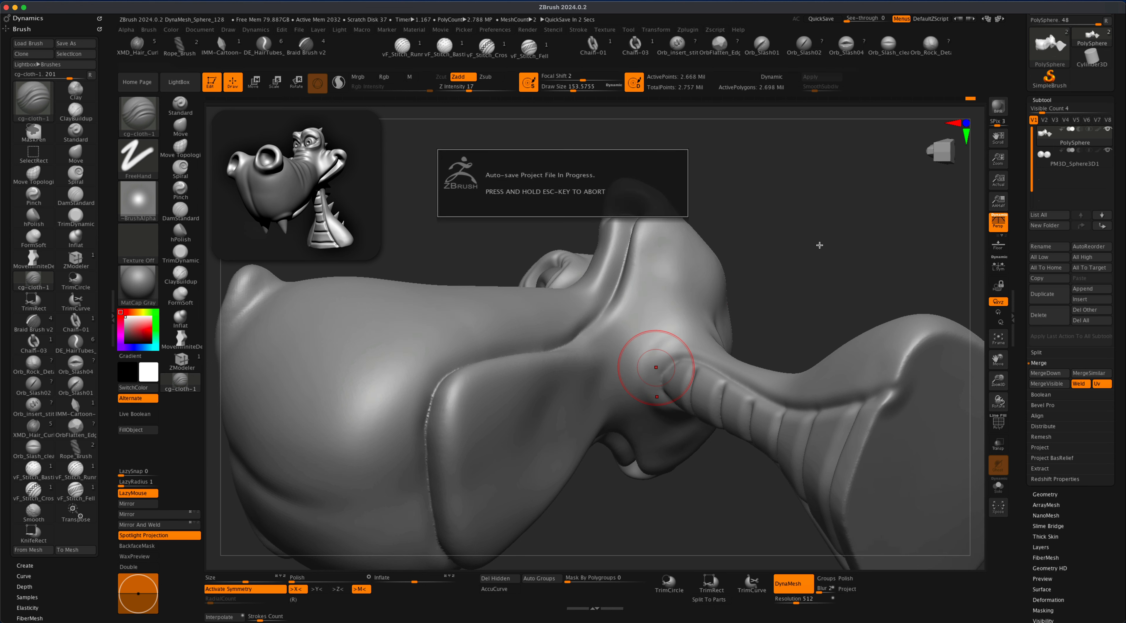
mouse_move(819, 245)
left_mouse_down()
mouse_move(831, 256)
mouse_move(629, 415)
mouse_move(616, 351)
mouse_move(616, 365)
mouse_move(754, 352)
mouse_move(705, 353)
mouse_move(784, 295)
mouse_move(673, 308)
left_mouse_up()
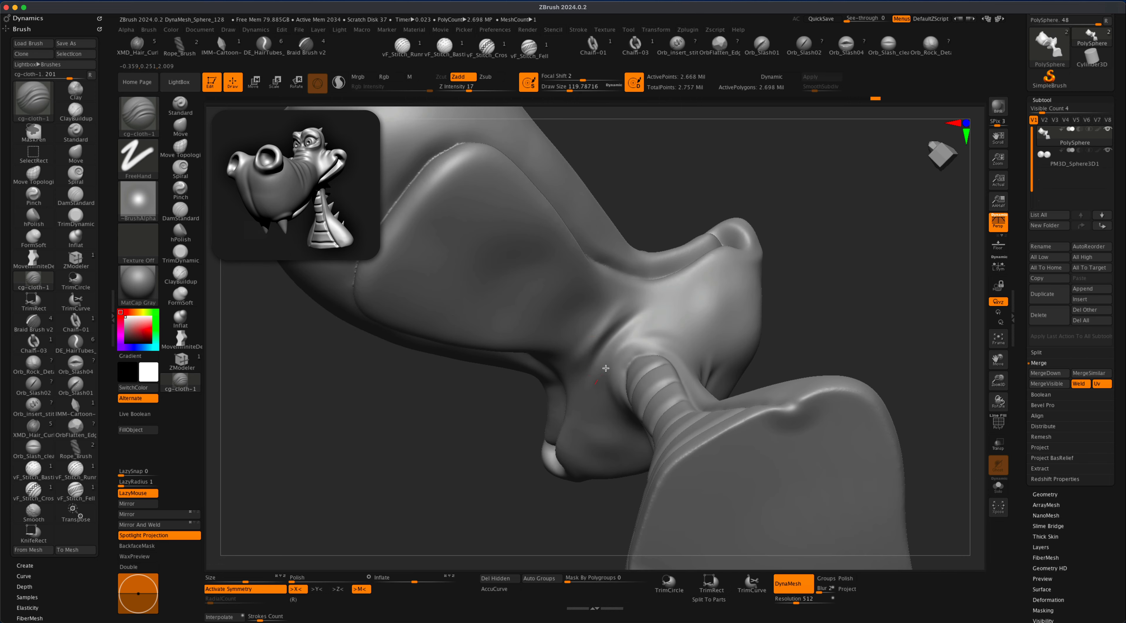
mouse_move(635, 344)
left_mouse_down()
mouse_move(840, 321)
mouse_move(659, 360)
left_mouse_up()
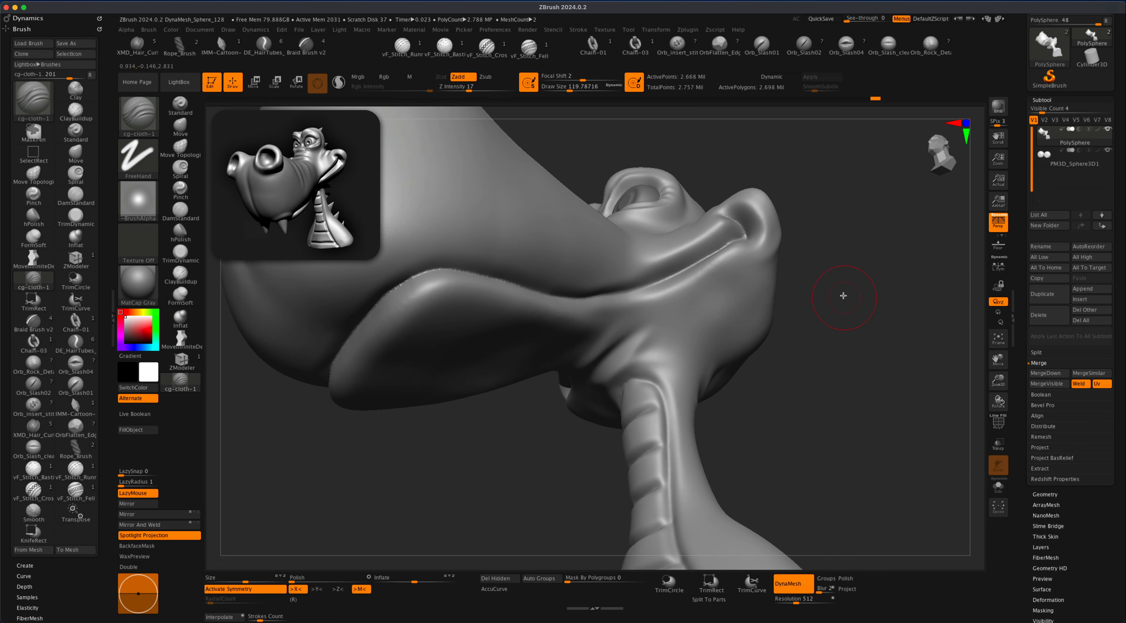
mouse_move(839, 297)
left_mouse_down()
mouse_move(381, 442)
mouse_move(413, 265)
left_mouse_up()
Step: Sculpt diagonal folds along the underside of the lower jaw at a draw size of about 217, and smooth them
key("s")
left_click_drag(386, 420, 396, 421)
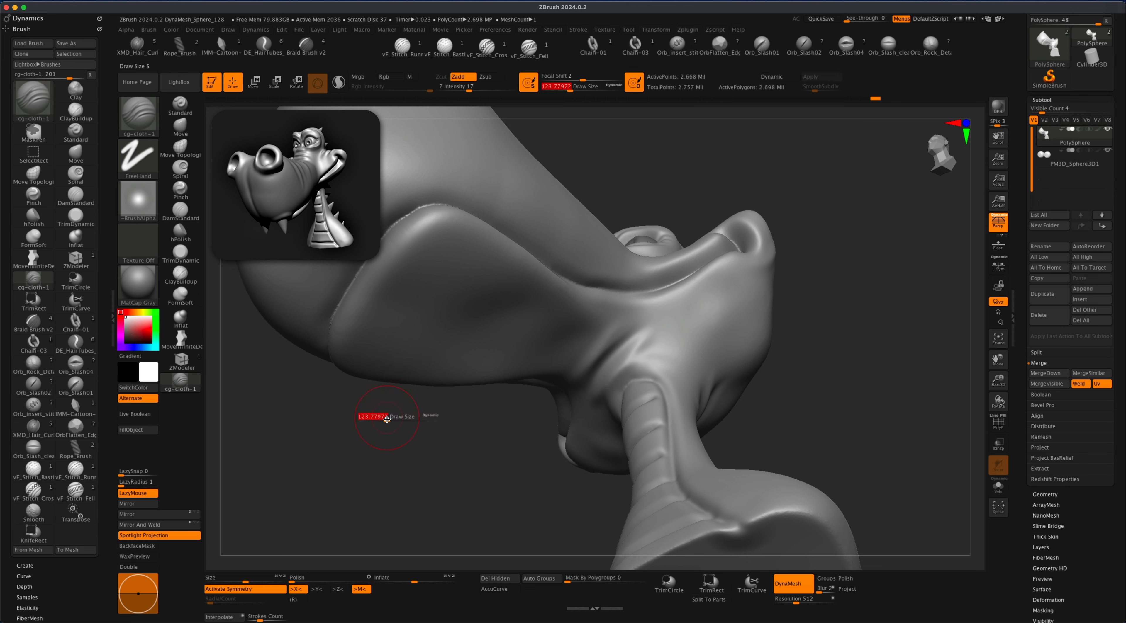
left_click_drag(440, 264, 403, 326)
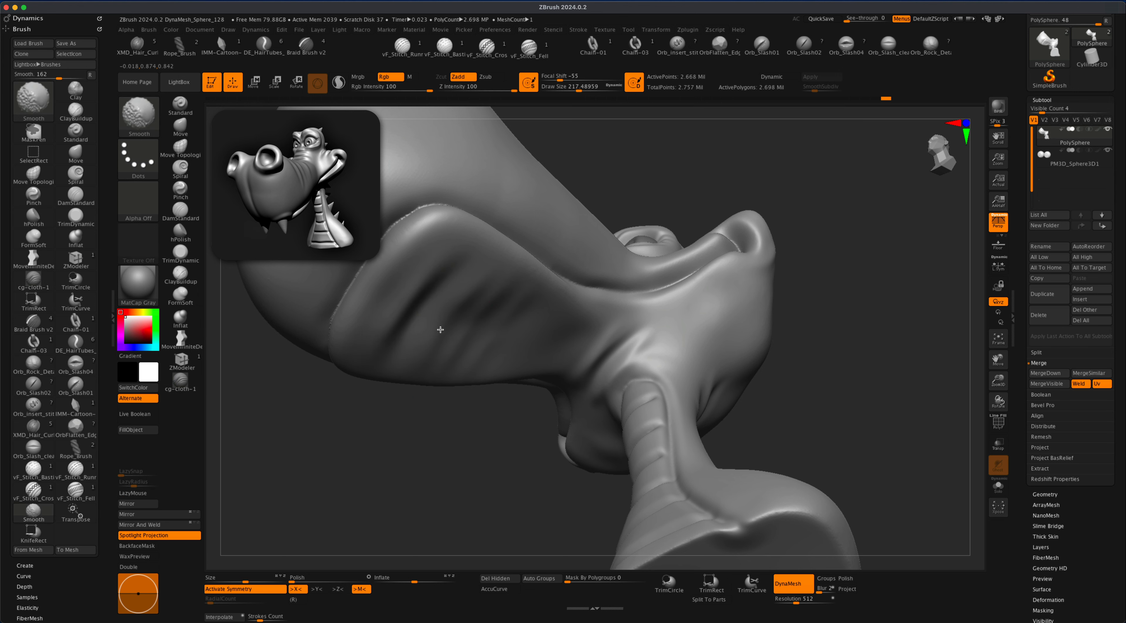
mouse_move(433, 437)
left_mouse_down()
mouse_move(426, 478)
mouse_move(454, 404)
left_mouse_up()
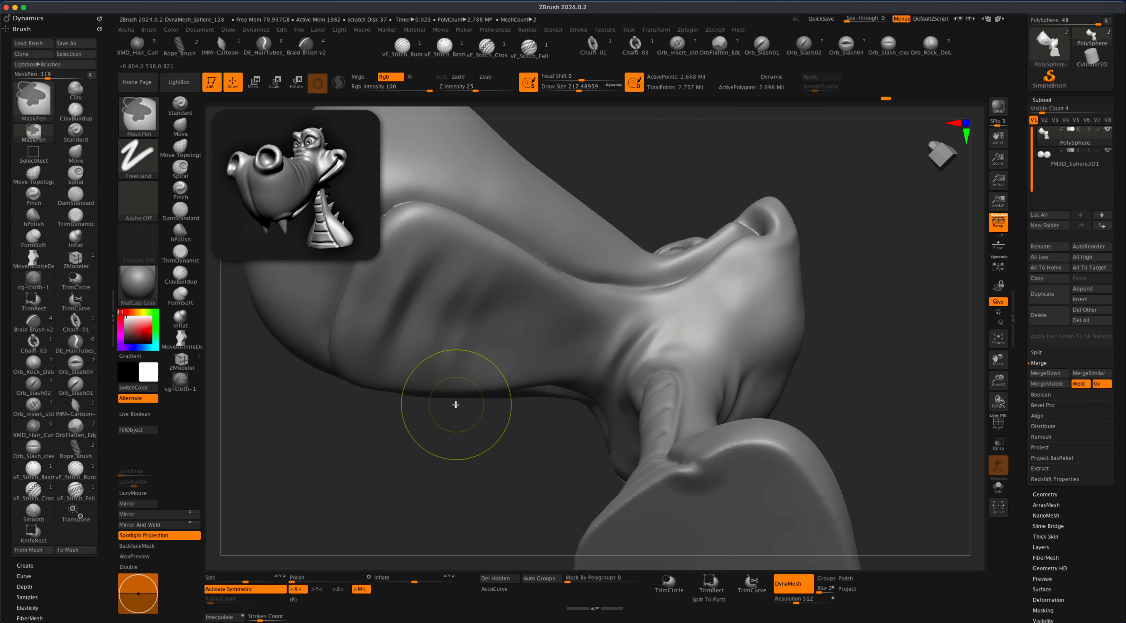
Step: Sculpt soft vertical folds across the back half of the snout with the cloth brush at a draw size of about 245, and smooth them
left_click_drag(447, 321, 443, 435)
key("f")
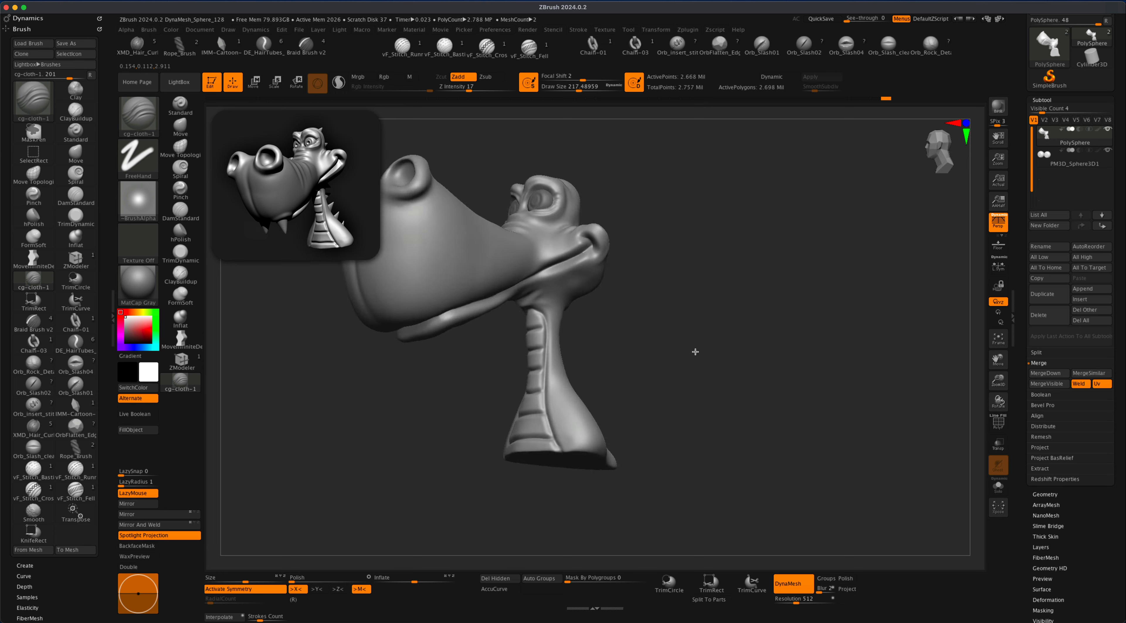
mouse_move(694, 349)
left_mouse_down()
mouse_move(789, 359)
mouse_move(787, 325)
mouse_move(769, 329)
left_mouse_up()
mouse_move(537, 276)
right_mouse_down()
mouse_move(521, 407)
mouse_move(510, 254)
right_mouse_up()
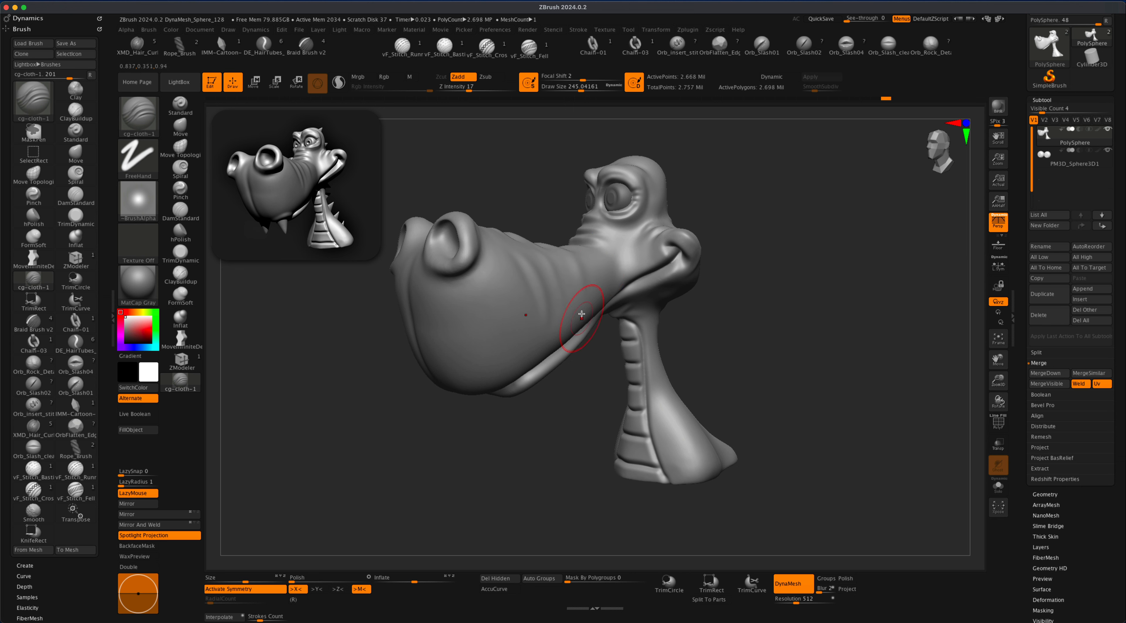
key("shift")
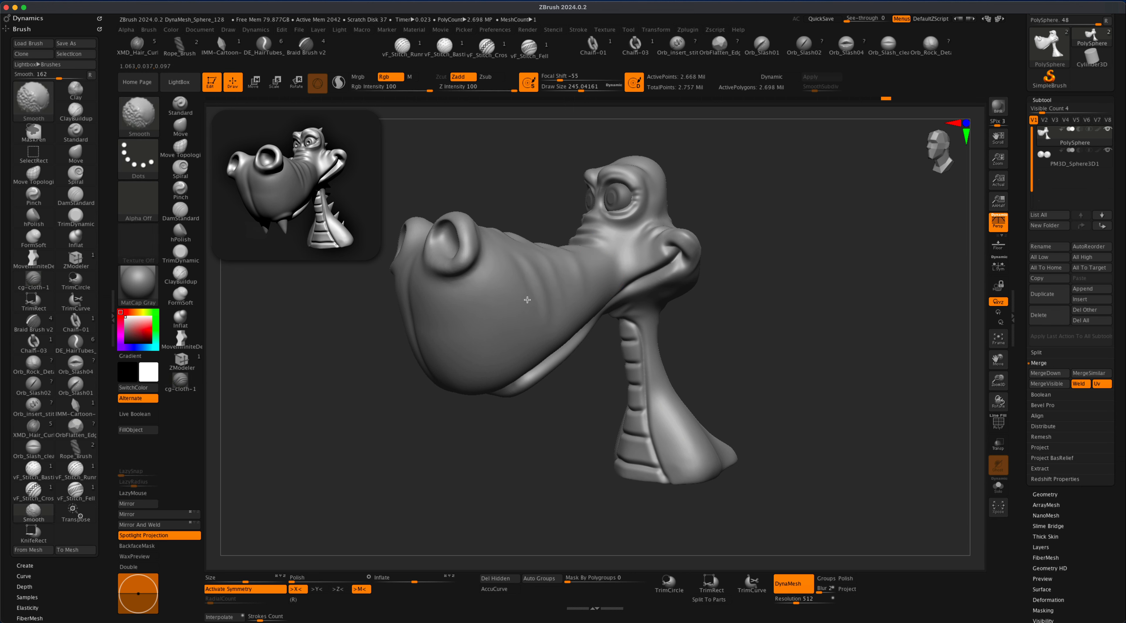
mouse_move(474, 364)
right_mouse_down()
mouse_move(467, 422)
mouse_move(728, 284)
mouse_move(754, 321)
mouse_move(588, 259)
right_mouse_up()
Step: Reshape the brow ridges into an angry slant with the Move brush at a draw size of about 154
left_click(76, 151)
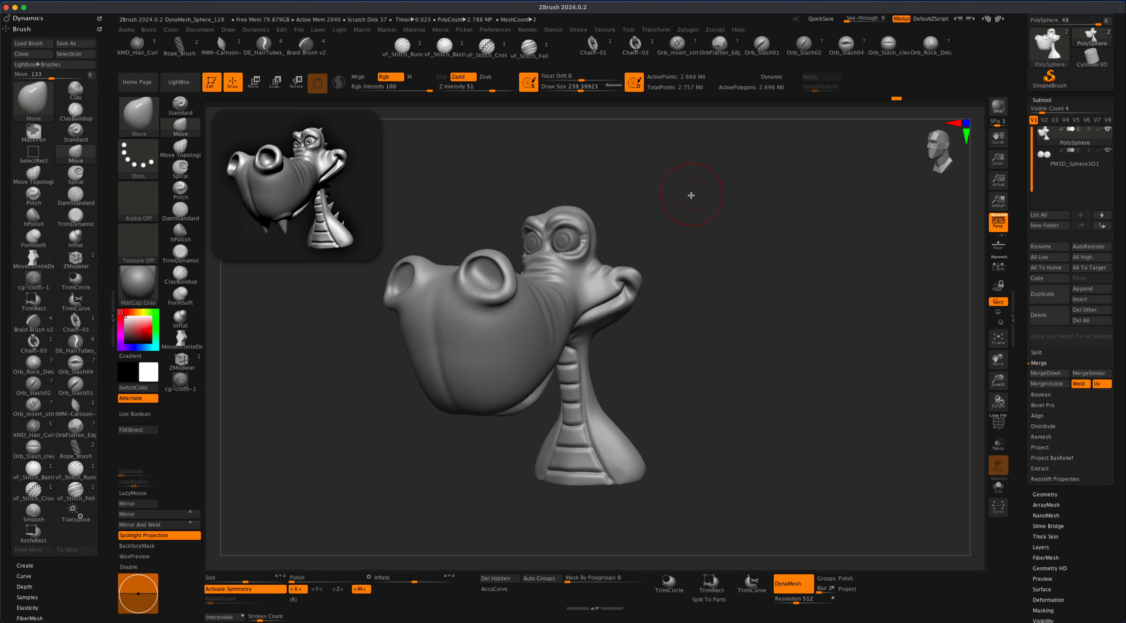
mouse_move(691, 195)
right_mouse_down()
mouse_move(711, 213)
mouse_move(552, 256)
right_mouse_up()
mouse_move(670, 214)
right_mouse_down()
mouse_move(603, 239)
mouse_move(711, 216)
mouse_move(571, 208)
mouse_move(703, 193)
mouse_move(550, 196)
right_mouse_up()
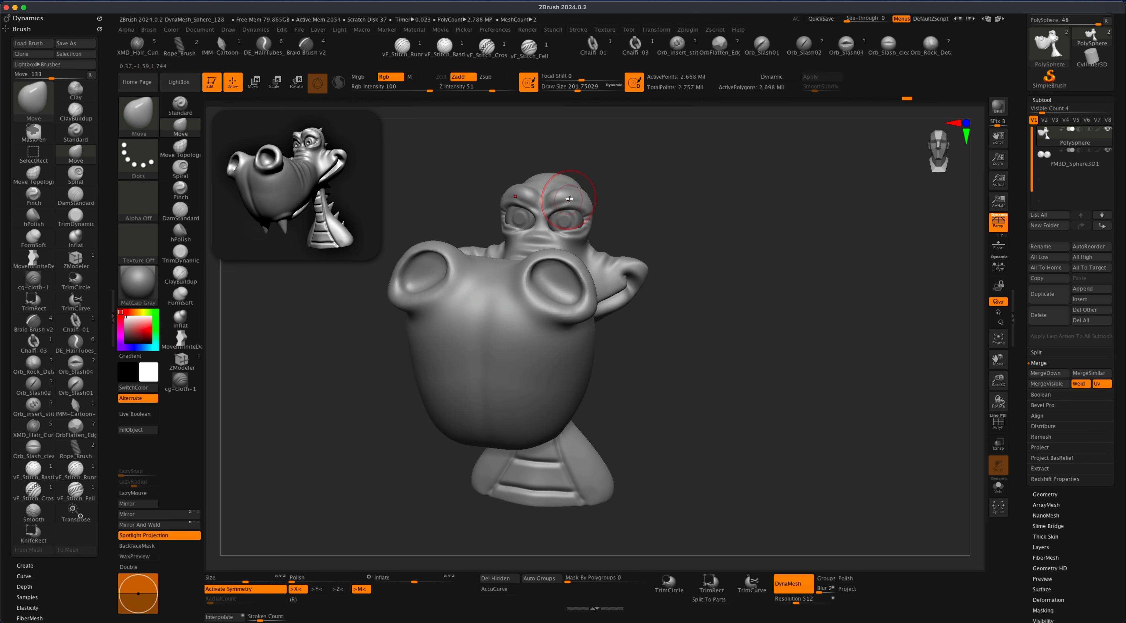
mouse_move(644, 186)
right_mouse_down("ctrl")
mouse_move(691, 244)
mouse_move(558, 217)
right_mouse_up("ctrl")
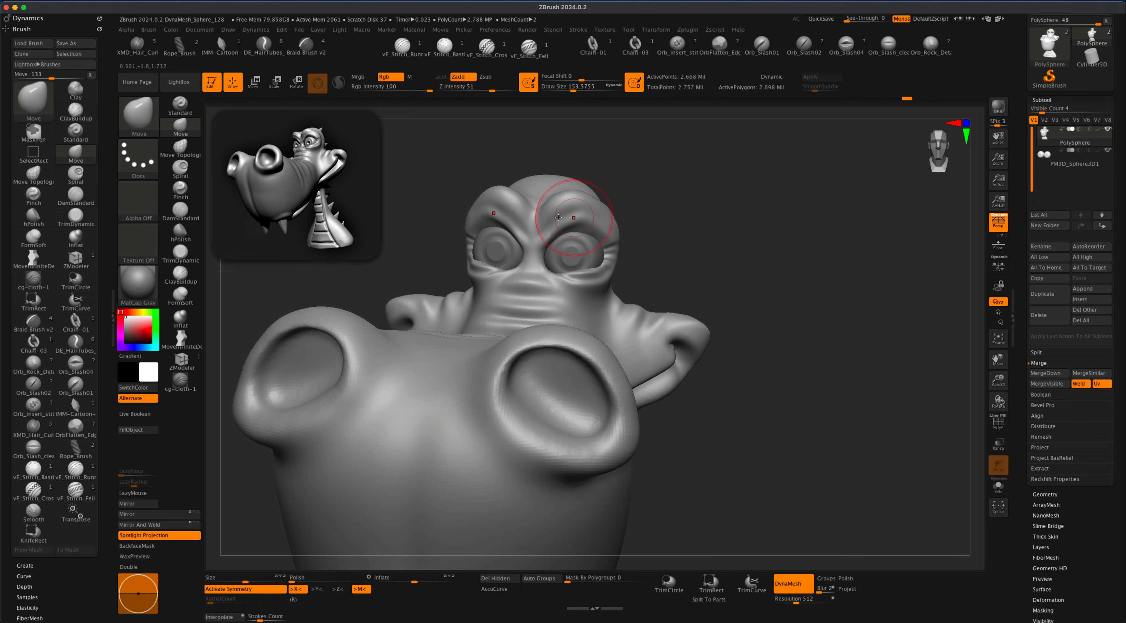
Step: Sharpen the brow ridges above the eyes with the Pinch brush at a draw size of about 65
left_click(180, 192)
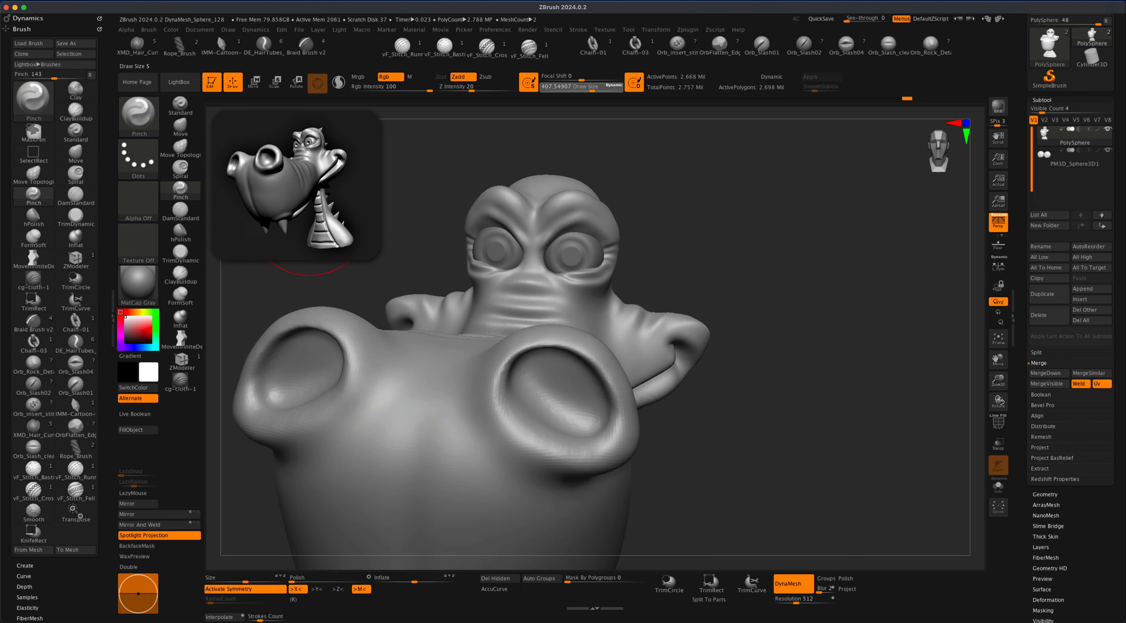
mouse_move(669, 197)
right_mouse_down("ctrl")
mouse_move(701, 201)
mouse_move(562, 205)
mouse_move(579, 199)
right_mouse_up("ctrl")
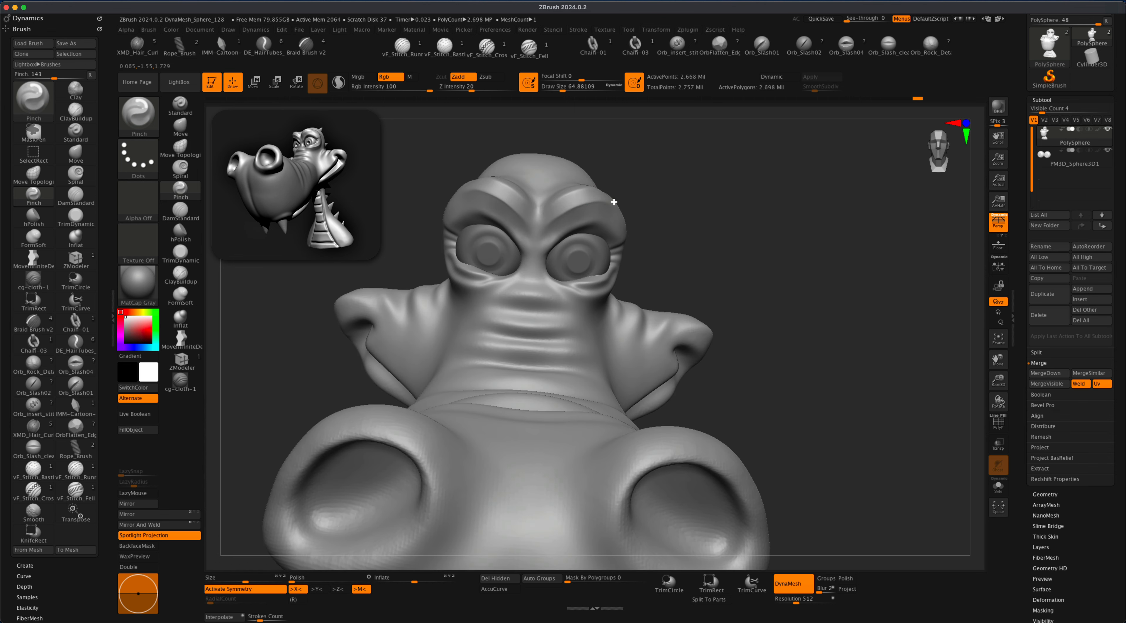
right_click_drag(632, 181, 559, 202)
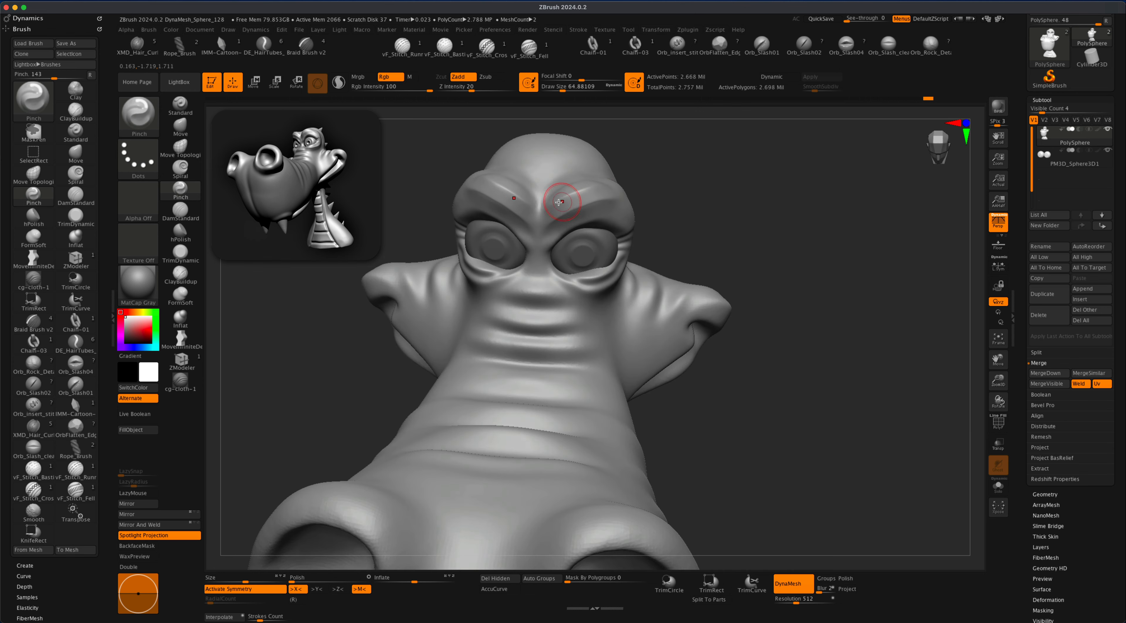
Step: Tighten the eyelid edges and the wrinkles around the eyes with the Pinch brush at a draw size of about 80
mouse_move(664, 179)
right_mouse_down()
mouse_move(587, 191)
mouse_move(724, 156)
mouse_move(739, 175)
right_mouse_up()
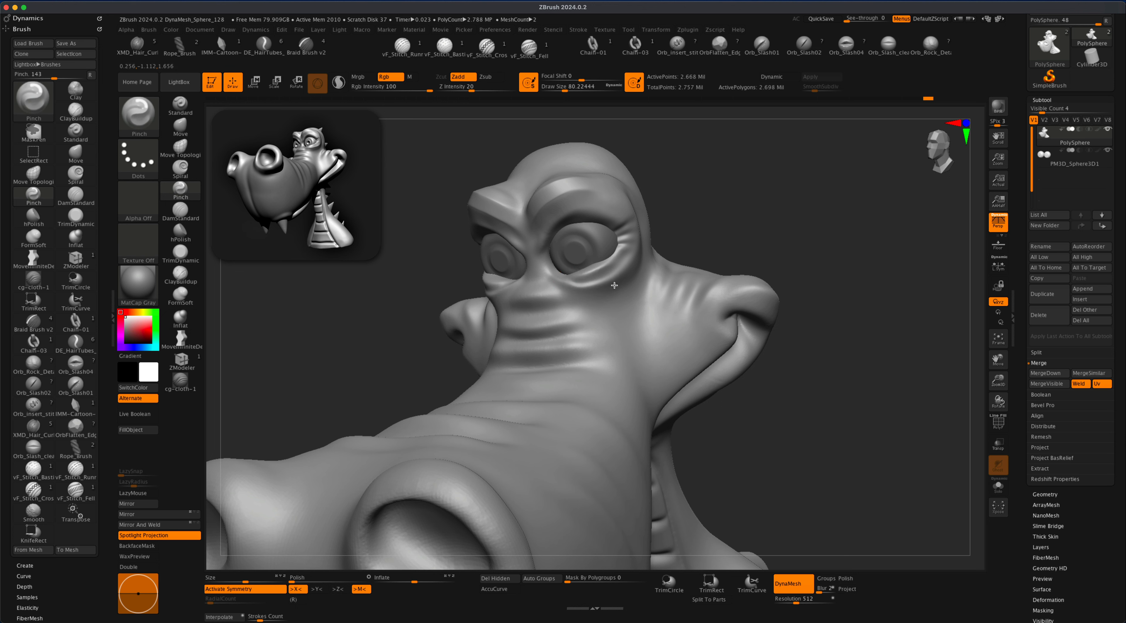
right_click_drag(658, 246, 640, 251)
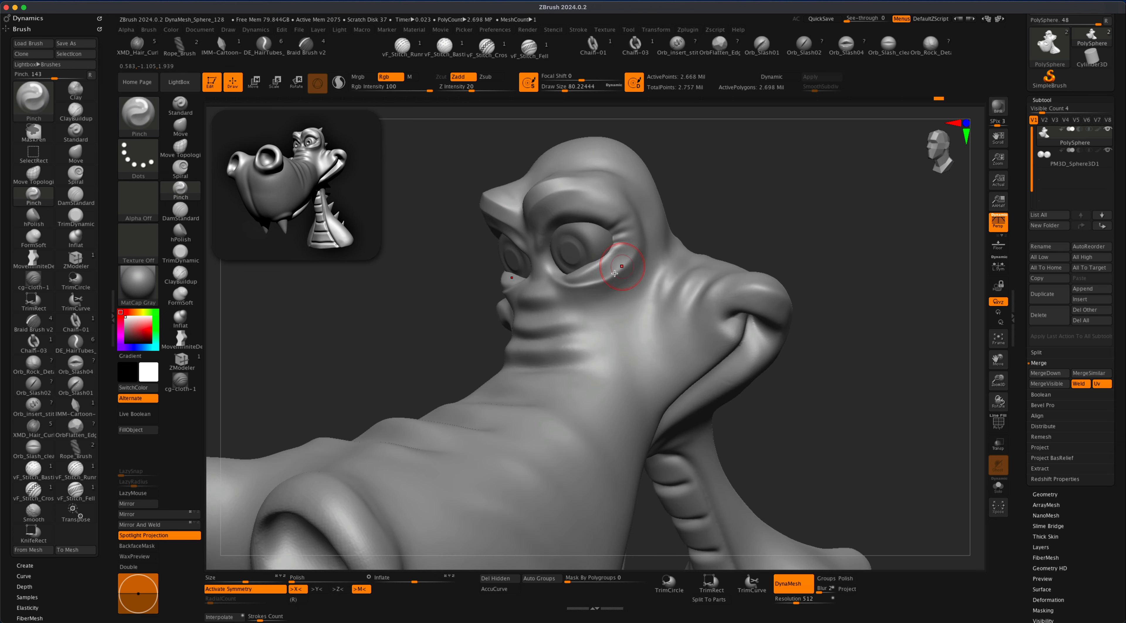
mouse_move(626, 264)
right_mouse_down()
mouse_move(729, 206)
mouse_move(698, 244)
mouse_move(727, 215)
mouse_move(779, 241)
mouse_move(711, 282)
mouse_move(741, 280)
mouse_move(741, 331)
mouse_move(787, 258)
mouse_move(635, 310)
mouse_move(744, 266)
mouse_move(689, 256)
mouse_move(690, 264)
right_mouse_up()
right_click_drag(804, 295, 782, 262)
Step: Sharpen the nostril rims with the Pinch brush, reducing the draw size from about 132 to about 101
right_click_drag(398, 371, 547, 346)
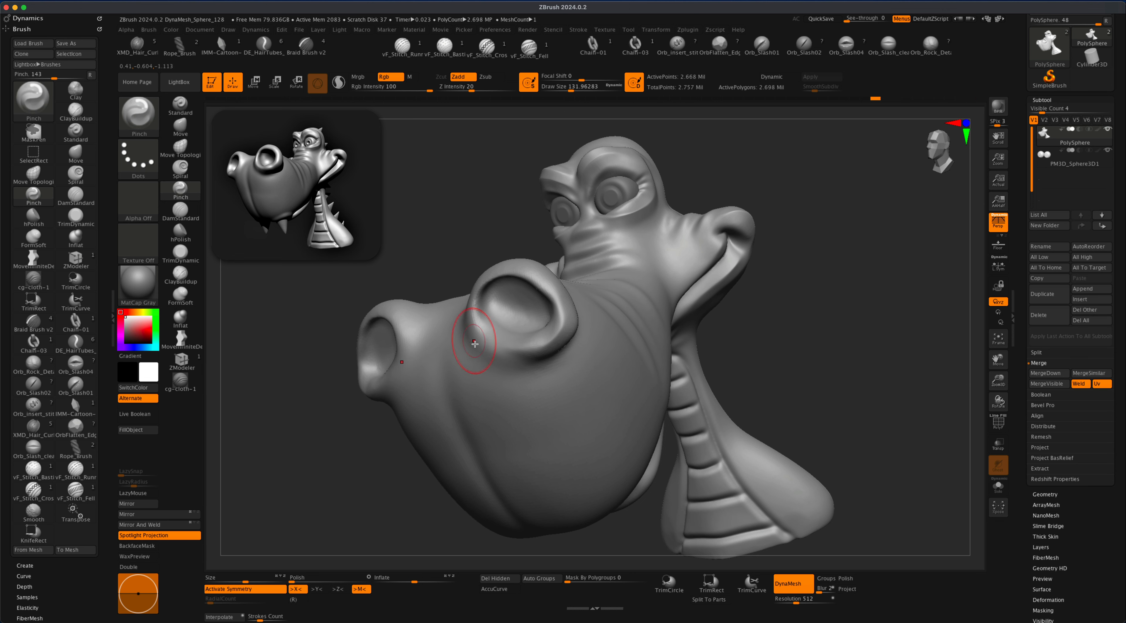
mouse_move(470, 321)
right_mouse_down()
mouse_move(474, 282)
mouse_move(580, 289)
right_mouse_up()
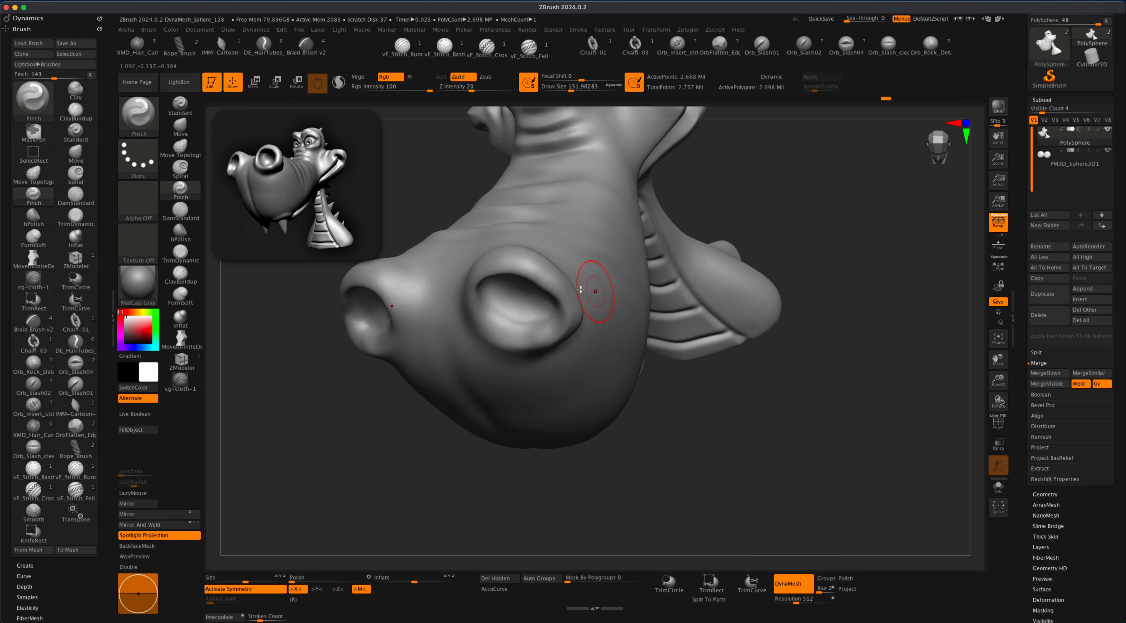
right_click_drag(492, 327, 501, 339)
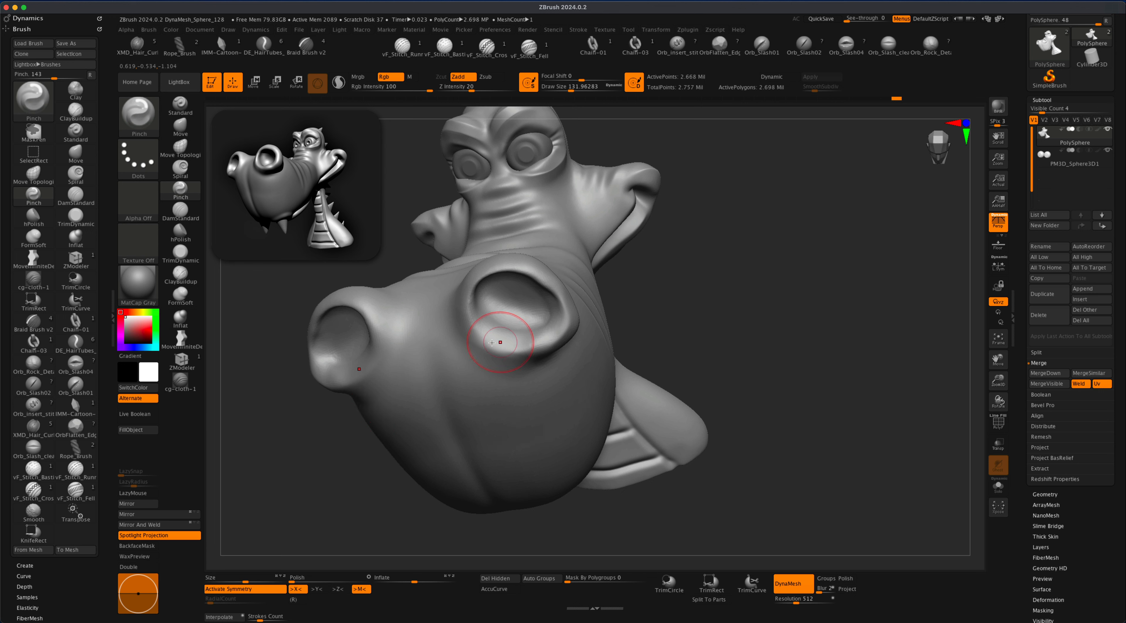
key("s")
left_click_drag(644, 322, 641, 322)
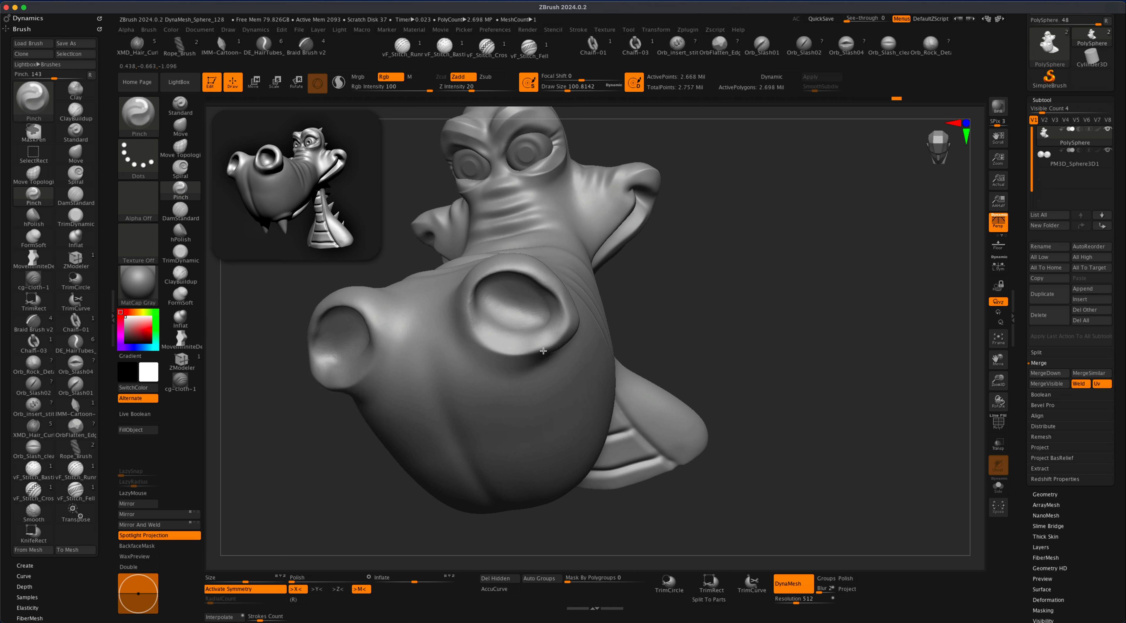
Step: Remesh the head with DynaMesh at resolution 512 and smooth the inner surface of the nostrils
key("ctrl")
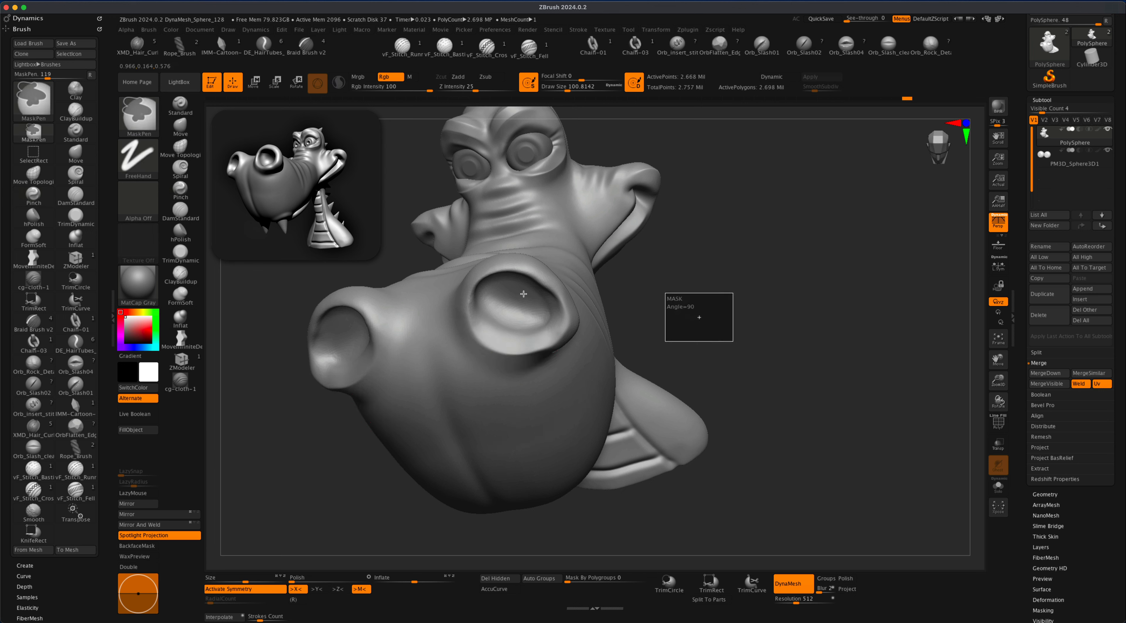
mouse_move(485, 288)
left_mouse_down("shift")
mouse_move(503, 320)
mouse_move(534, 324)
left_mouse_up("shift")
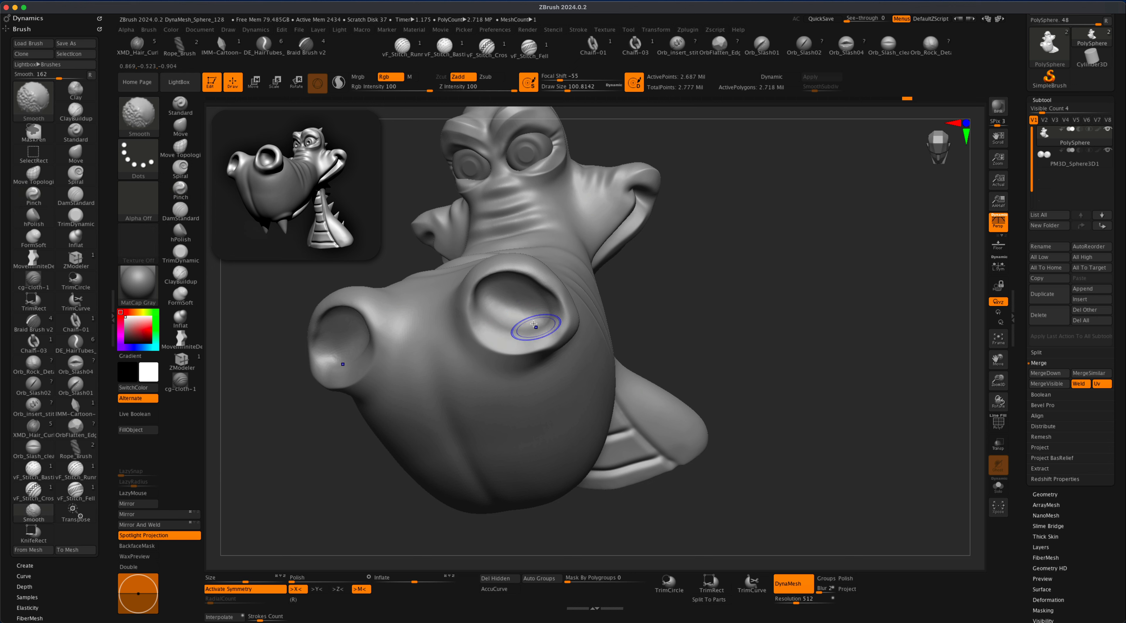
right_click_drag(580, 304, 684, 292)
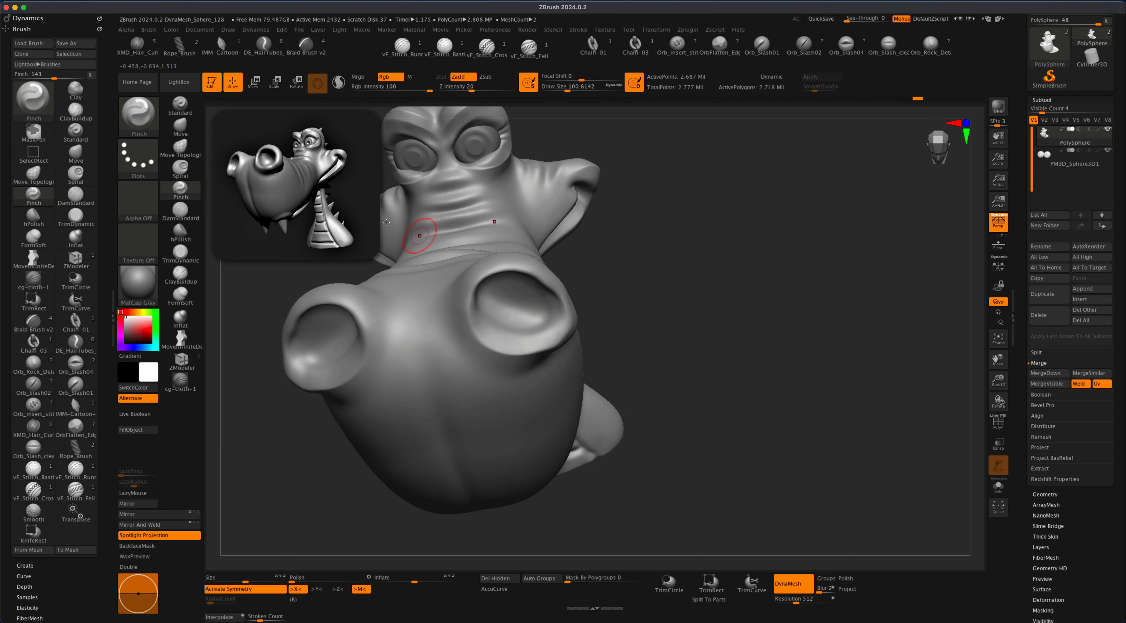
Step: Adjust the shape of the nostril rims with the Move brush at a draw size of about 217
left_click(180, 126)
key("bracketleft")
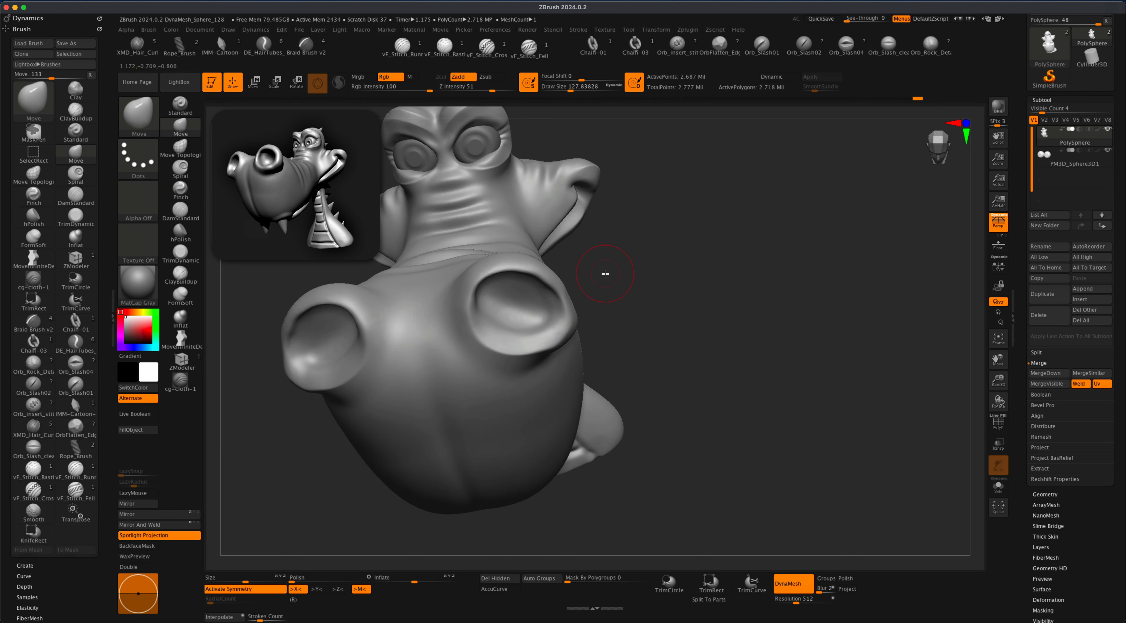
right_click_drag(605, 275, 544, 284)
key("s")
left_click_drag(584, 275, 610, 277)
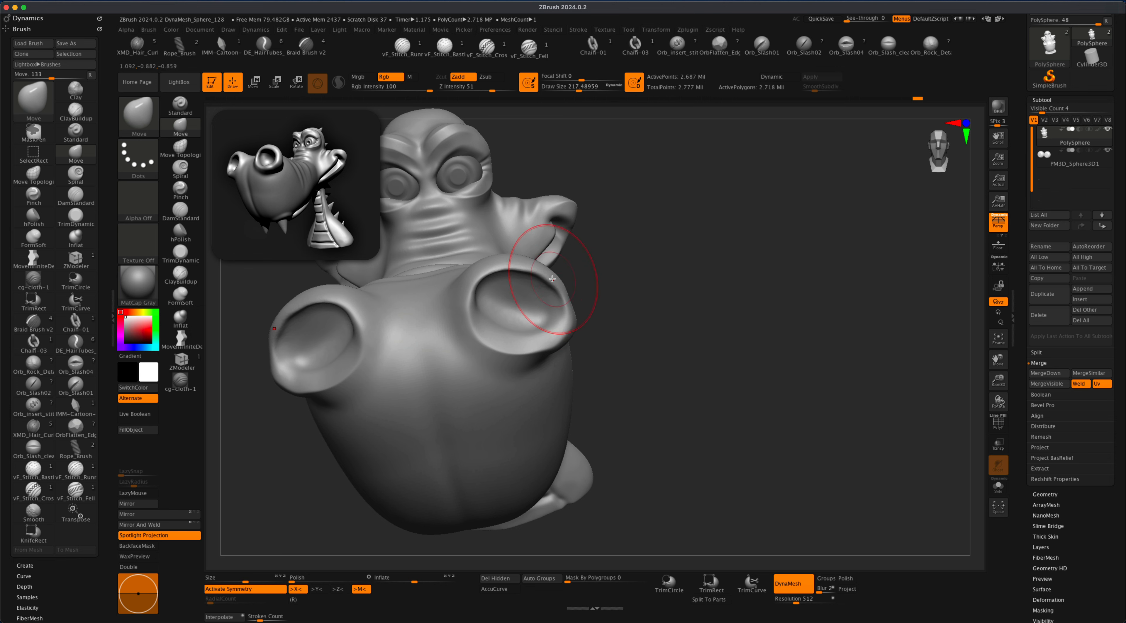
mouse_move(643, 264)
right_mouse_down()
mouse_move(725, 310)
mouse_move(727, 339)
mouse_move(729, 308)
mouse_move(739, 344)
mouse_move(716, 319)
mouse_move(730, 308)
mouse_move(972, 289)
right_mouse_up()
Step: Append a Cone3D subtool, turn it point-down below the upper jaw, and scale it down to fang size
left_click(1092, 301)
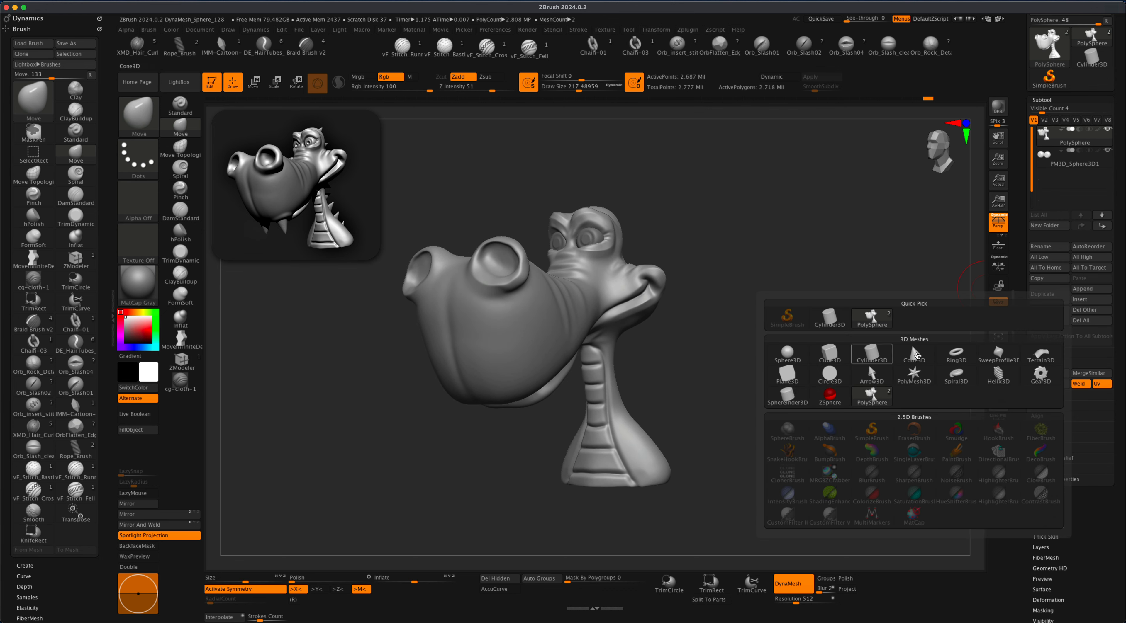
left_click(787, 352)
key("w")
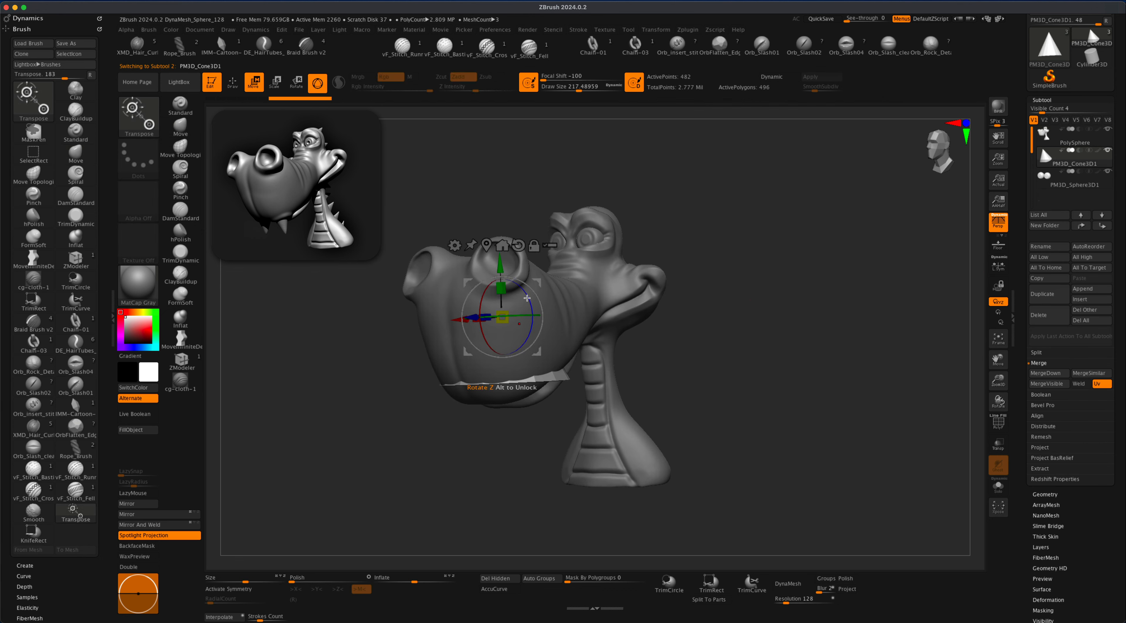
left_click_drag(526, 298, 414, 390)
left_click_drag(473, 351, 478, 475)
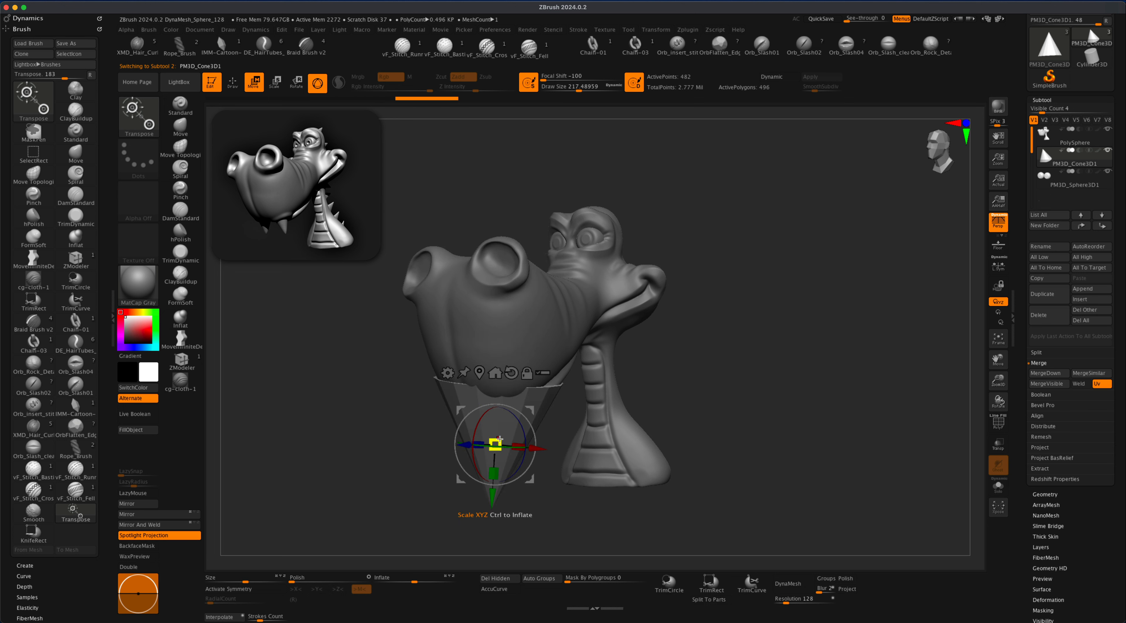
left_click_drag(500, 439, 493, 485)
Step: Move and tilt the cone so its base sits inside the front underside of the upper jaw as a fang
left_click_drag(346, 381, 447, 390)
left_click_drag(626, 387, 581, 355)
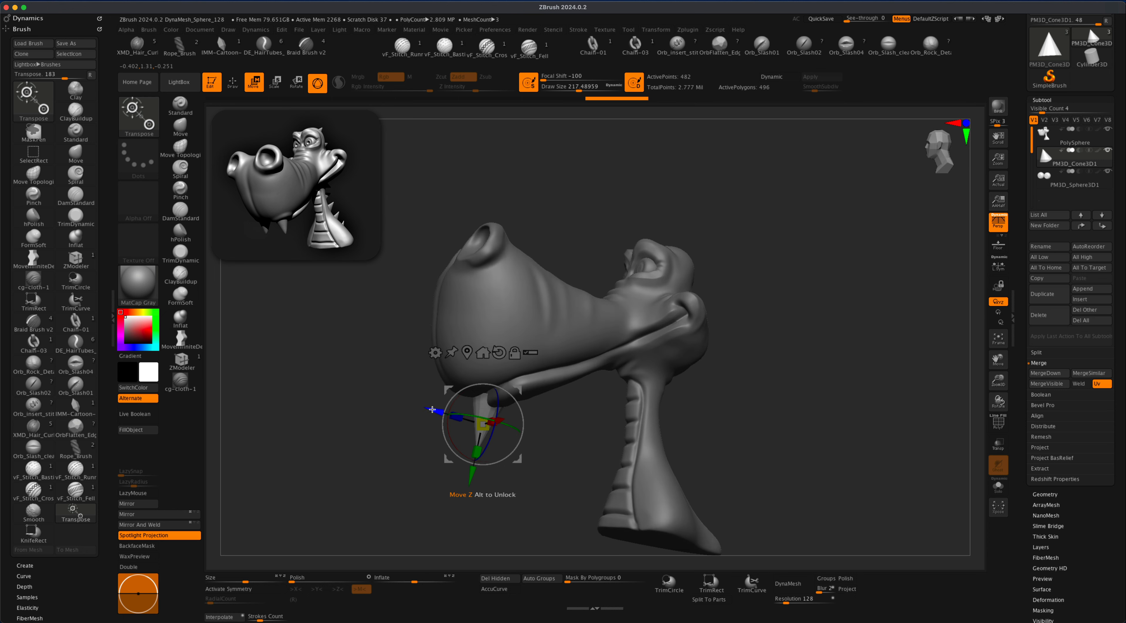
left_click_drag(445, 408, 429, 403)
left_click_drag(455, 471, 503, 429)
Step: Convert the fang to DynaMesh at resolution 128, inflate it slightly, and remesh it
left_click(236, 82)
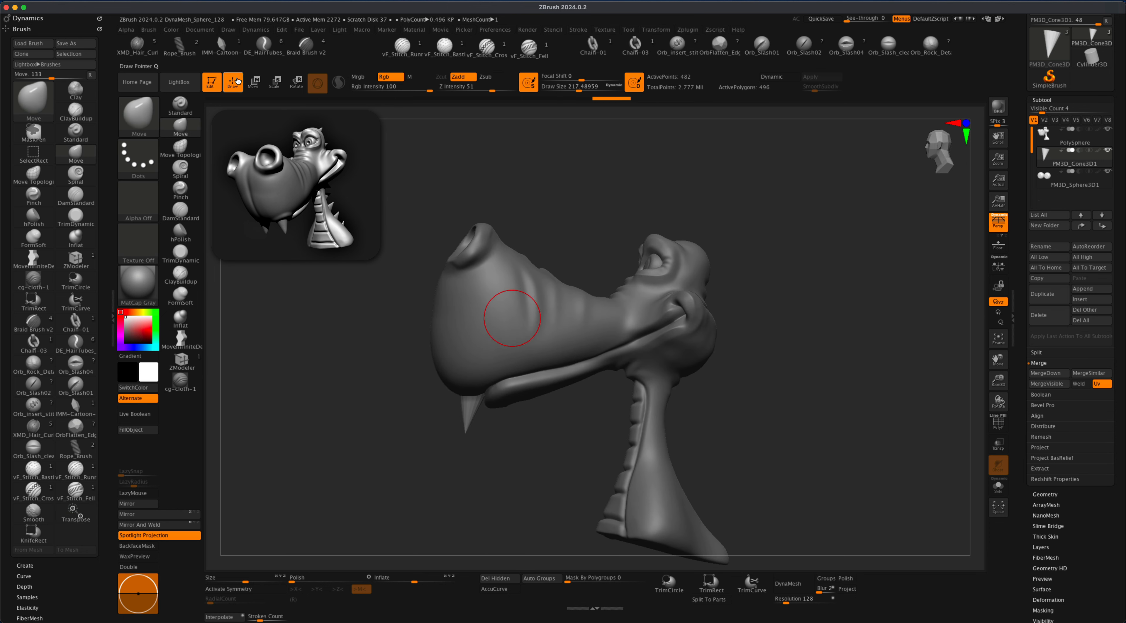
left_click(782, 582)
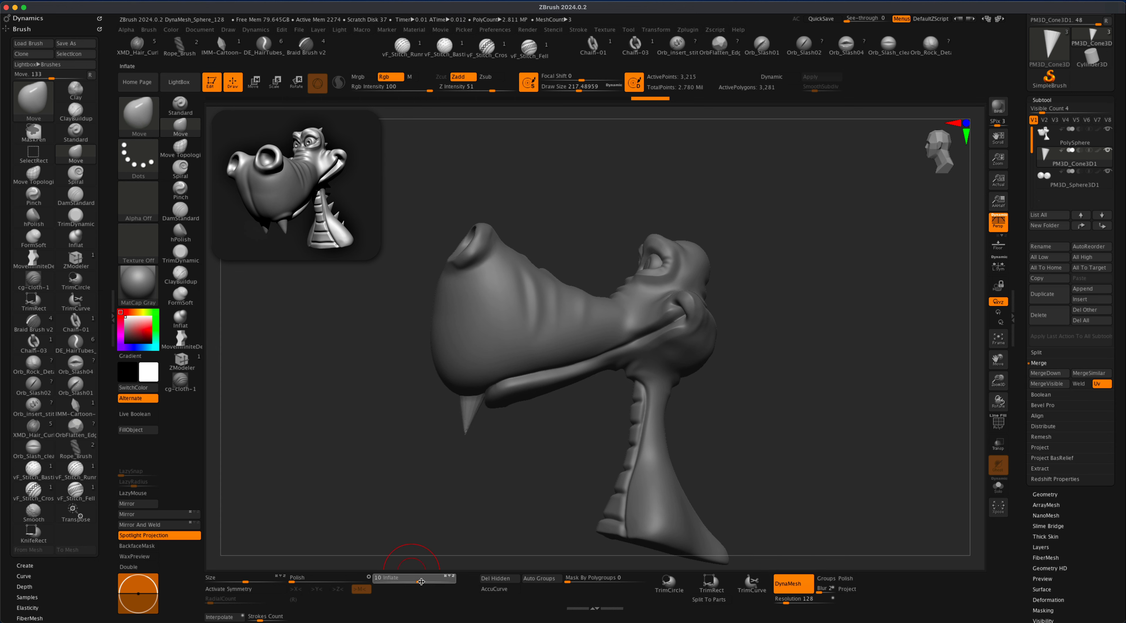
left_click_drag(427, 582, 428, 582)
left_click_drag(452, 507, 458, 402, "ctrl")
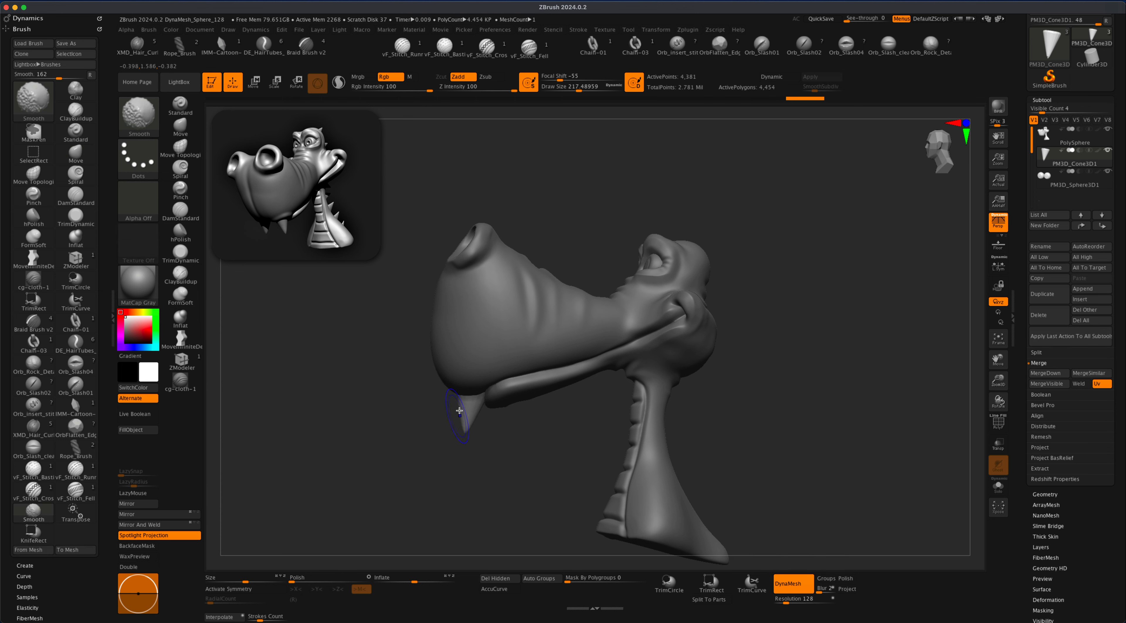
Step: Smooth the fang's surface and mirror it to the other side of the upper jaw
left_click_drag(394, 482, 595, 444)
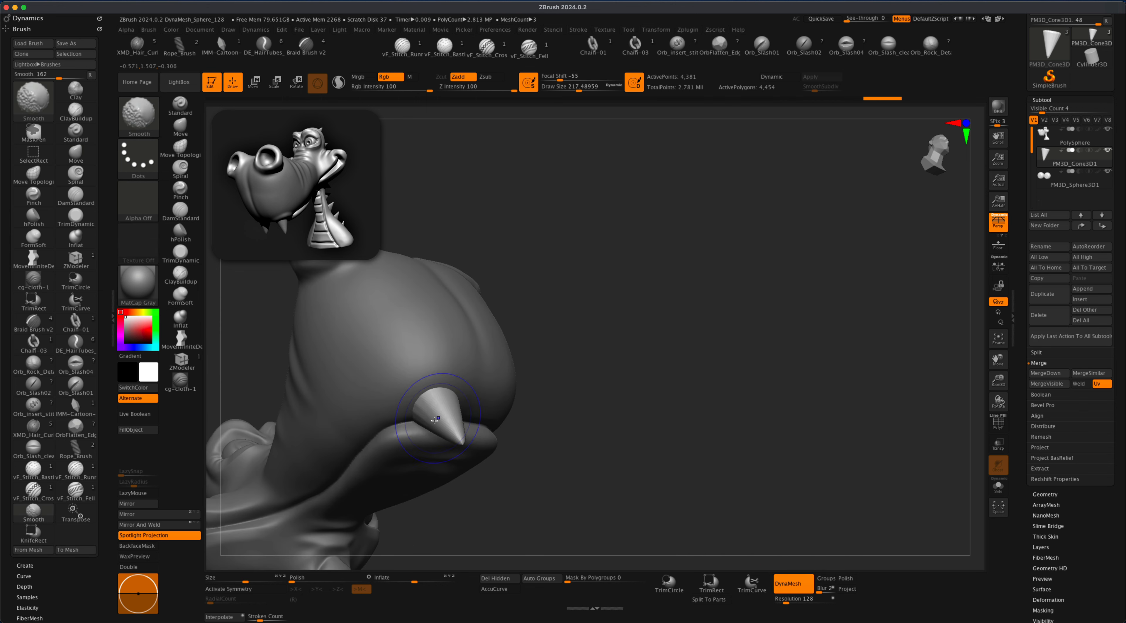
left_click_drag(598, 397, 584, 466)
left_click_drag(466, 441, 457, 422, "shift")
left_click_drag(538, 472, 476, 415)
left_click_drag(376, 420, 679, 437)
left_click_drag(679, 437, 709, 385, "alt")
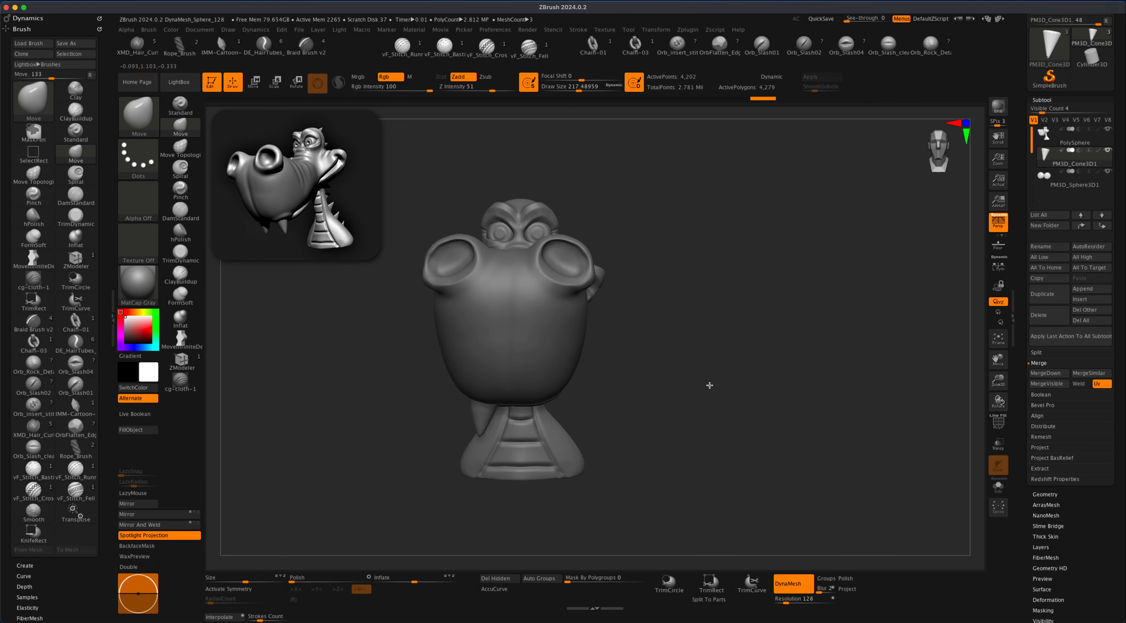
left_click(182, 525)
Step: Select the head subtool and build up the upper lip around both fang bases with the Inflat brush at a draw size of about 132
left_click_drag(336, 418, 366, 403)
mouse_move(366, 403)
left_mouse_down("alt")
mouse_move(387, 386)
mouse_move(374, 371)
mouse_move(401, 377)
left_mouse_up("alt")
left_click(521, 318, "alt")
left_click(183, 321)
key("s")
left_click_drag(697, 379, 707, 336)
key("s")
mouse_move(706, 336)
left_mouse_down()
mouse_move(693, 336)
mouse_move(729, 329)
mouse_move(694, 325)
mouse_move(725, 327)
mouse_move(742, 297)
left_mouse_up()
key("s")
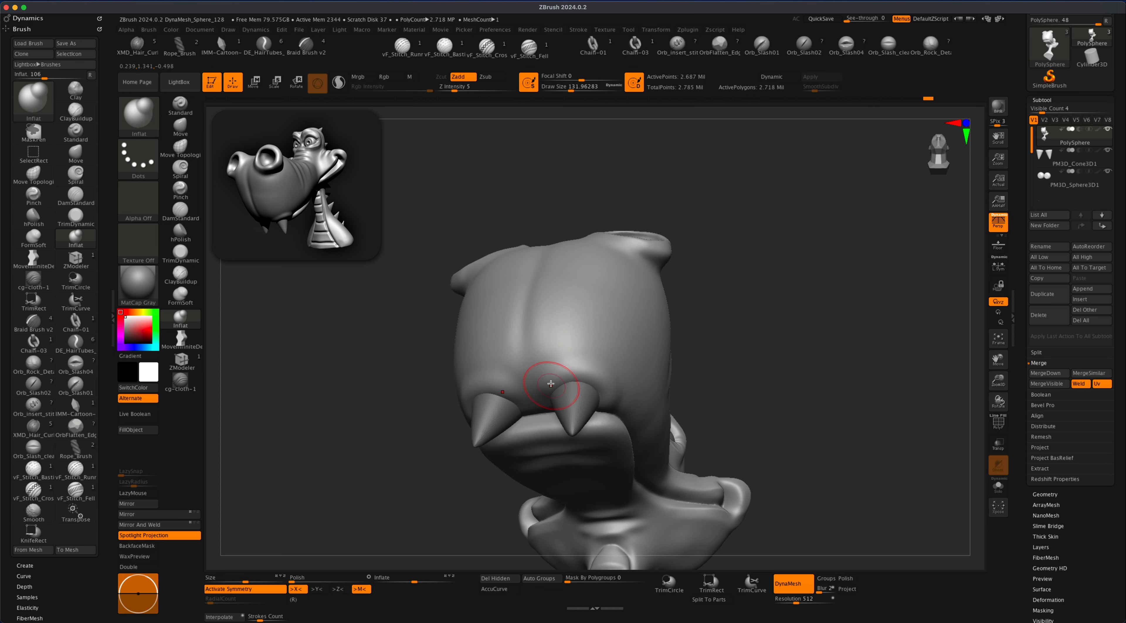
left_click_drag(707, 341, 731, 311)
left_click_drag(543, 392, 539, 413)
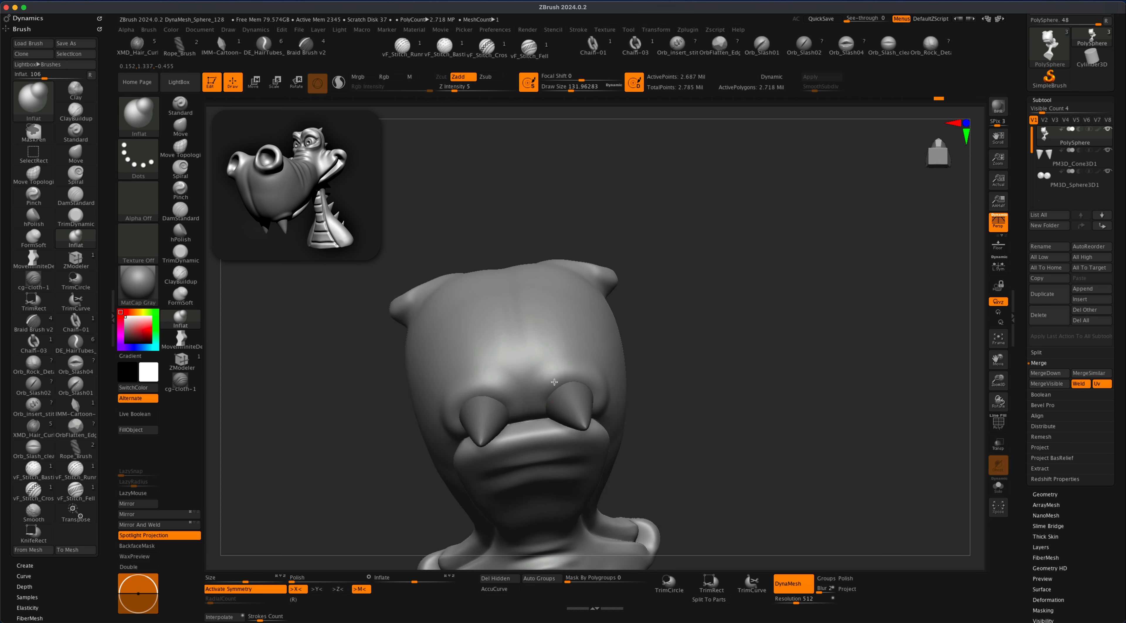
left_click_drag(619, 398, 608, 417)
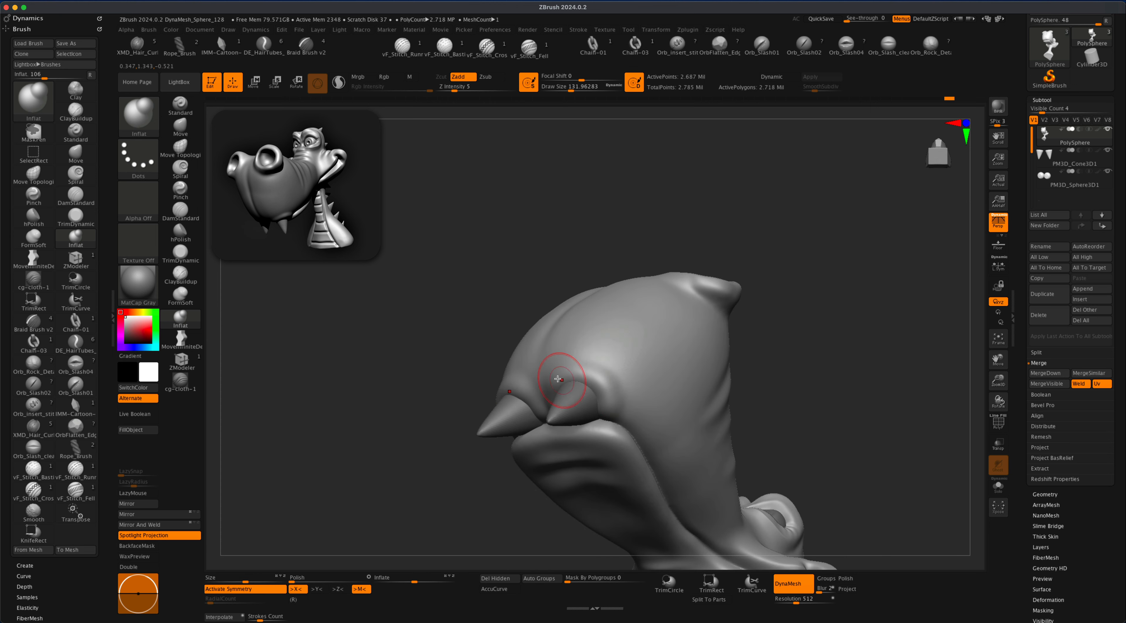
Step: Set the Inflat brush to a draw size of about 202 and thicken the nostril rims
left_click_drag(741, 342, 556, 328)
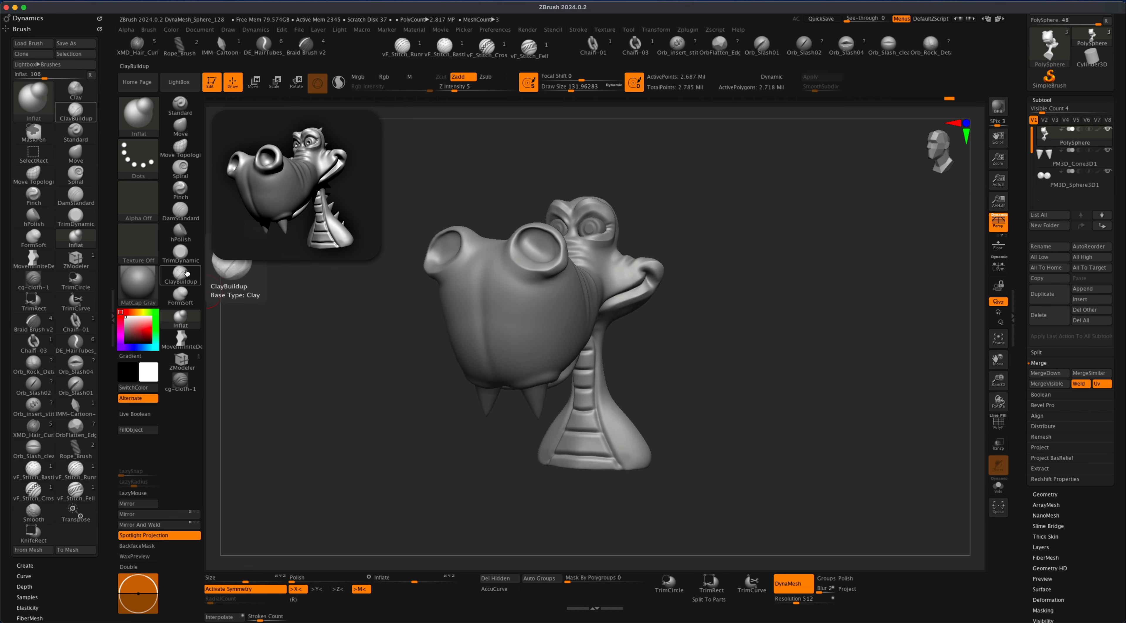
left_click(192, 299)
left_click(180, 317)
key("s")
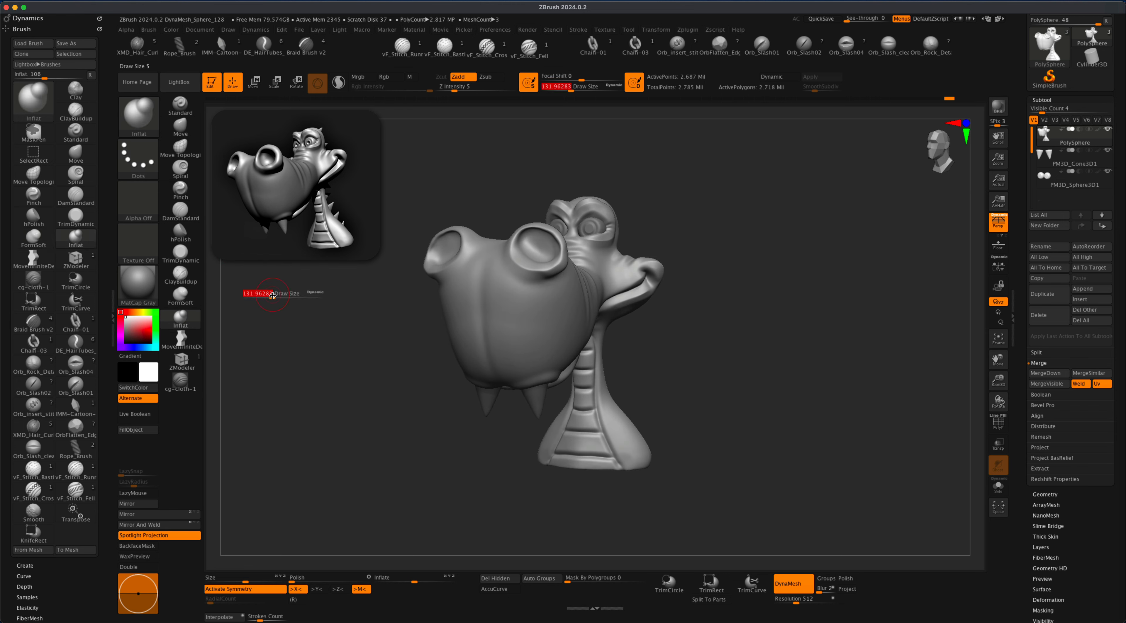
left_click_drag(669, 313, 674, 335, "alt")
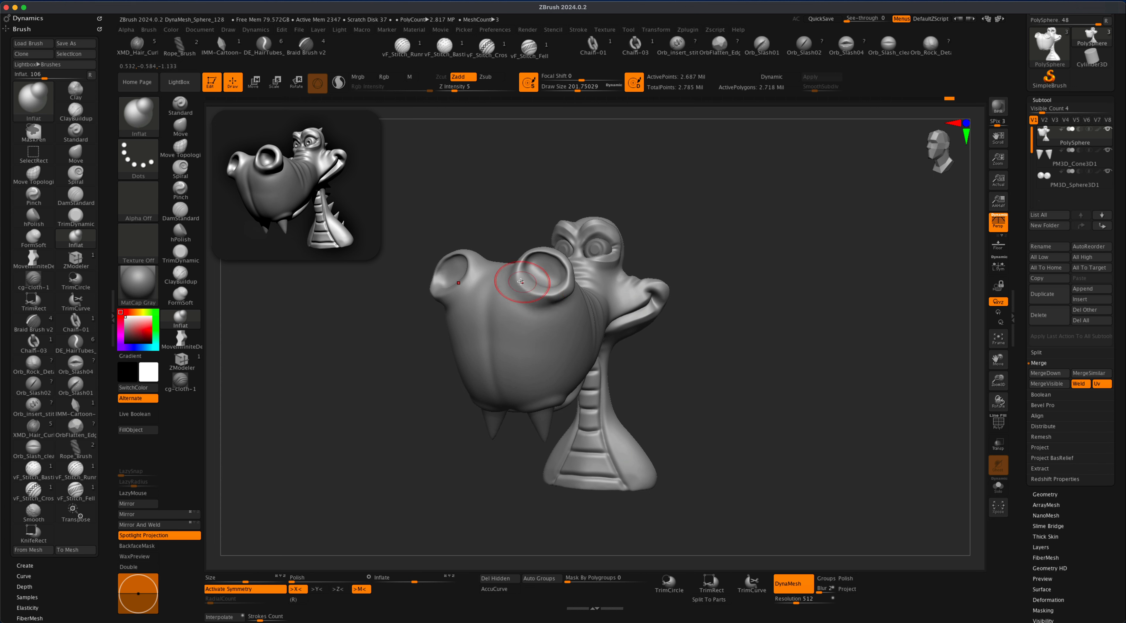
mouse_move(716, 260)
left_mouse_down()
mouse_move(572, 268)
mouse_move(566, 285)
left_mouse_up()
mouse_move(566, 285)
right_mouse_down("alt")
mouse_move(583, 241)
mouse_move(557, 277)
right_mouse_up("alt")
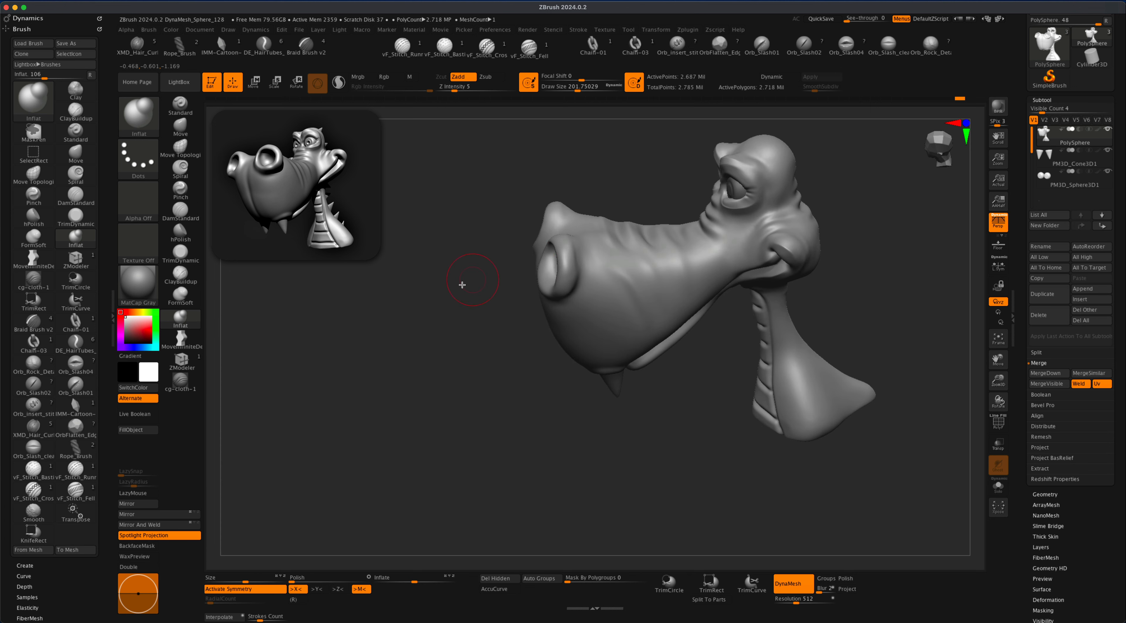
Step: Swell the outer edges of both nostrils further and remesh the head with DynaMesh at resolution 512
left_click_drag(462, 284, 612, 279)
left_click_drag(689, 266, 675, 350)
left_click_drag(551, 238, 567, 254)
left_click_drag(463, 273, 549, 247)
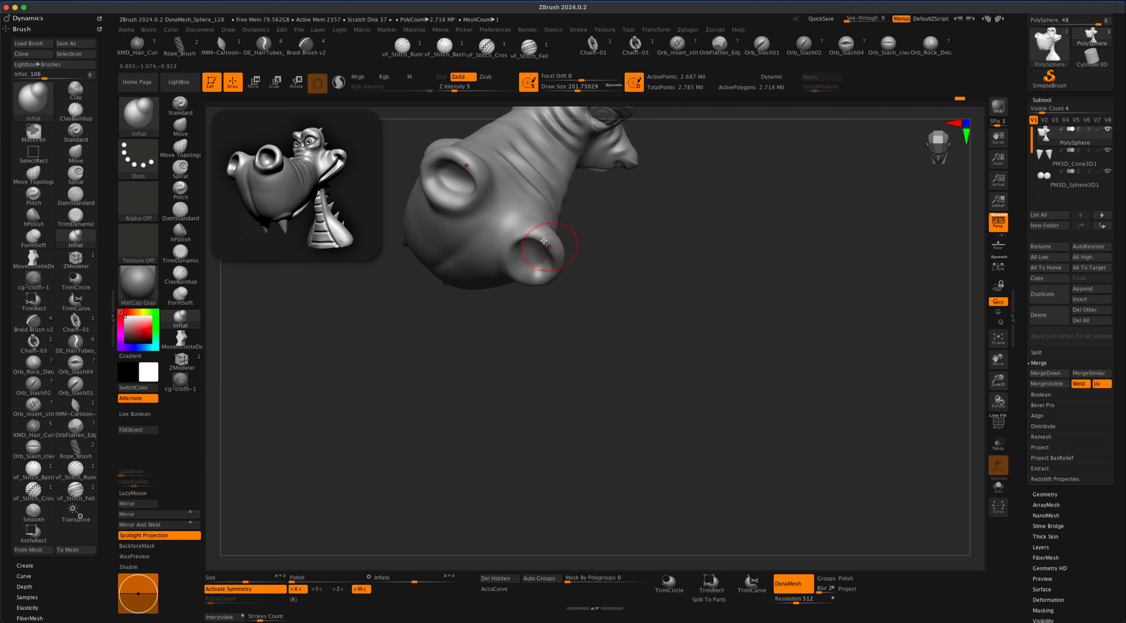
left_click_drag(609, 276, 563, 265)
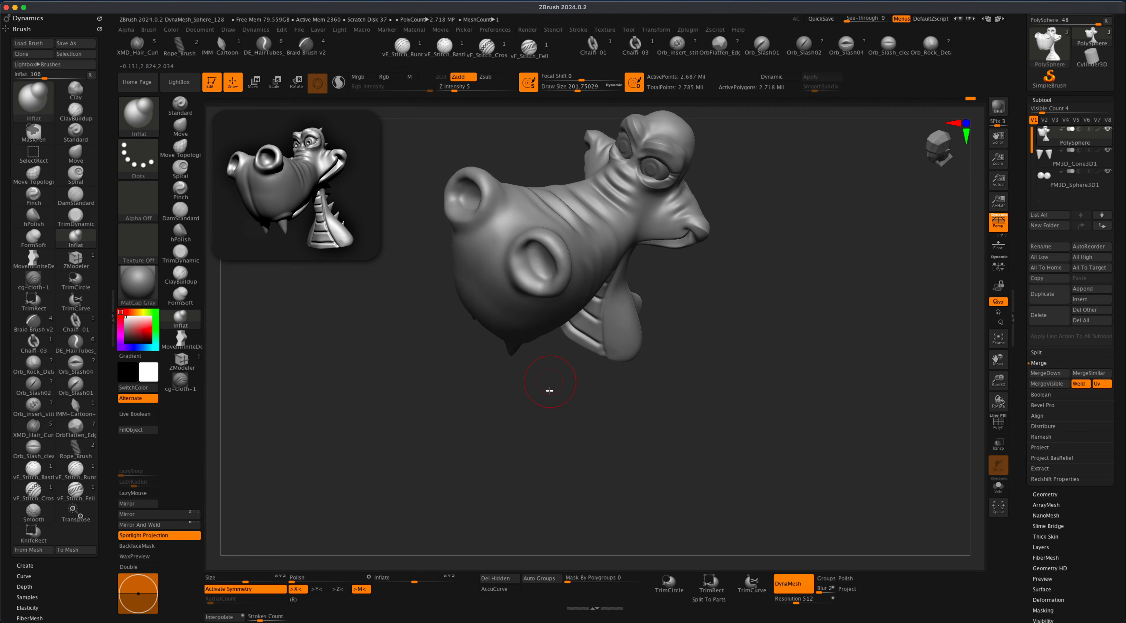
left_click_drag(549, 390, 525, 285)
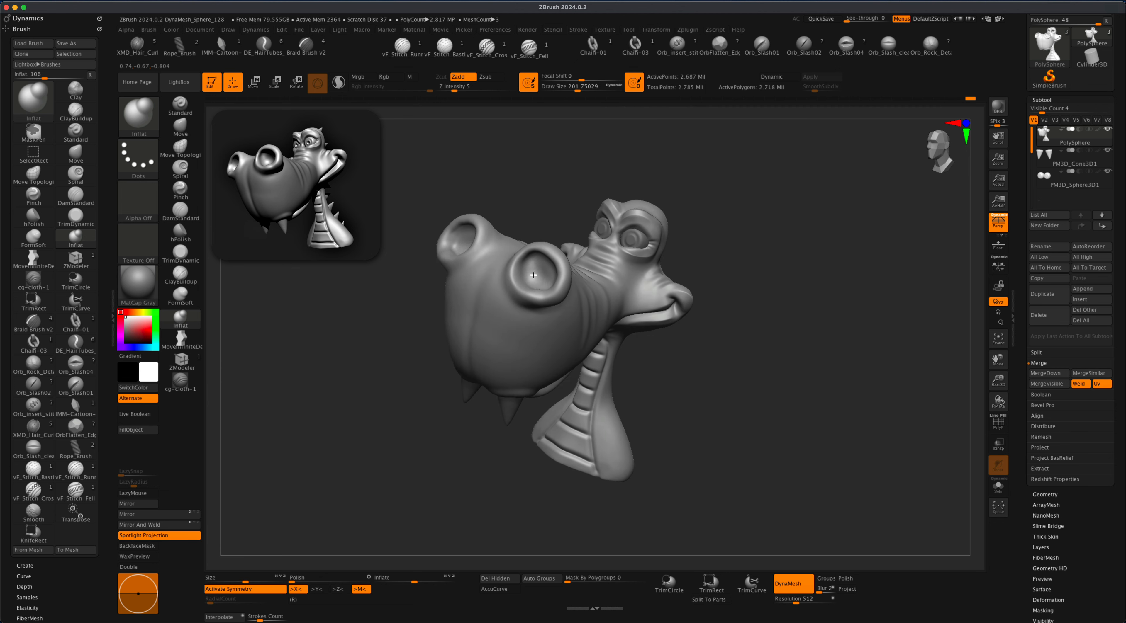
mouse_move(751, 239)
left_mouse_down()
mouse_move(573, 323)
mouse_move(546, 297)
mouse_move(515, 311)
mouse_move(576, 293)
mouse_move(475, 352)
mouse_move(791, 272)
mouse_move(788, 252)
left_mouse_up()
left_click_drag(787, 251, 833, 303, "ctrl")
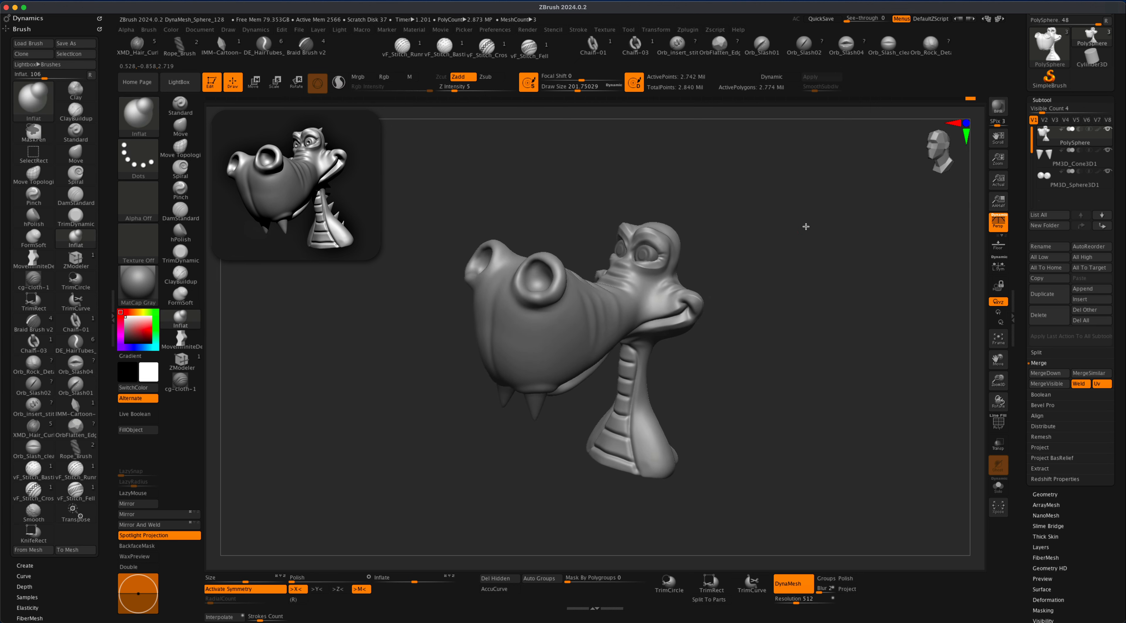
left_click_drag(804, 226, 766, 255, "alt")
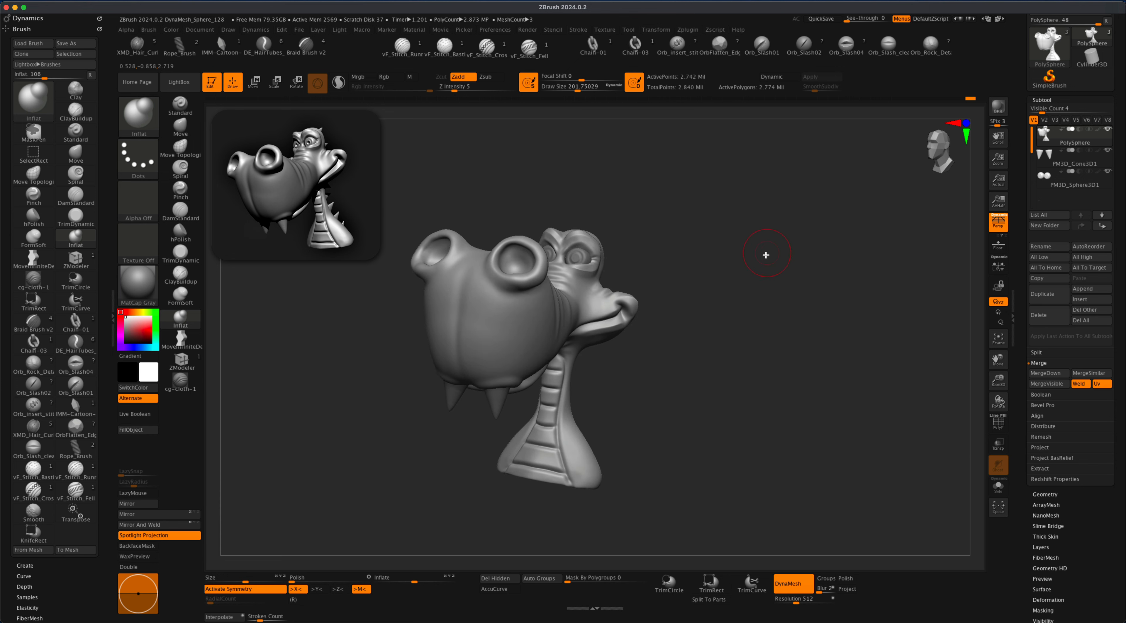
Step: Reshape the cheeks and the mouth corners with the Move brush at a draw size of about 533
left_click(180, 128)
mouse_move(646, 369)
left_mouse_down()
mouse_move(603, 347)
mouse_move(625, 359)
mouse_move(583, 238)
left_mouse_up()
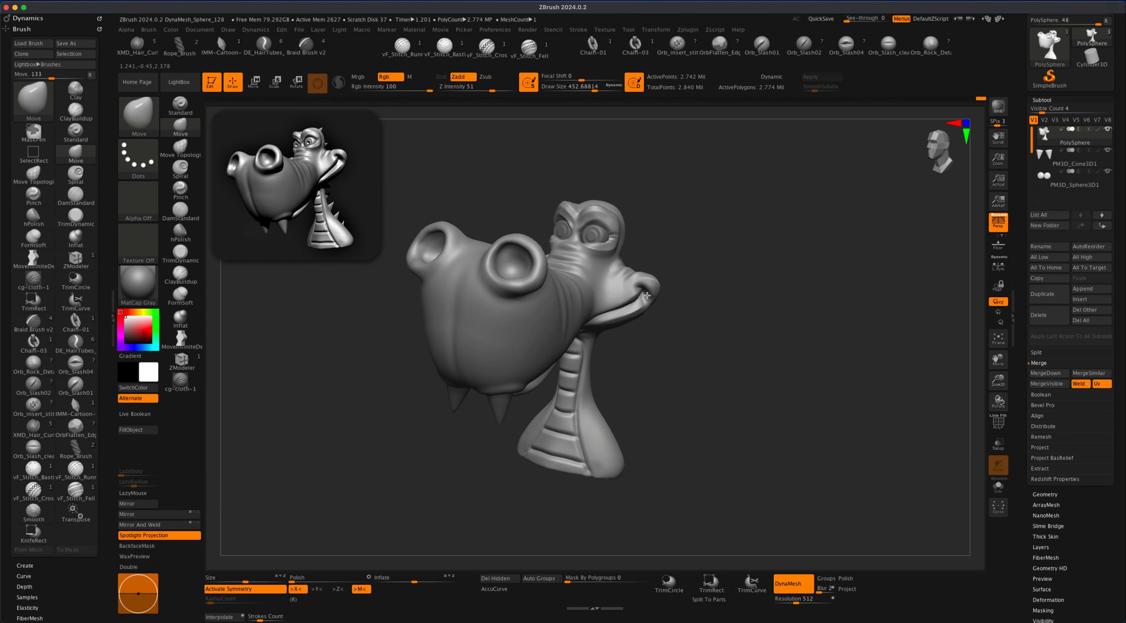
left_click_drag(647, 295, 650, 294)
key("s")
left_click_drag(687, 318, 660, 302)
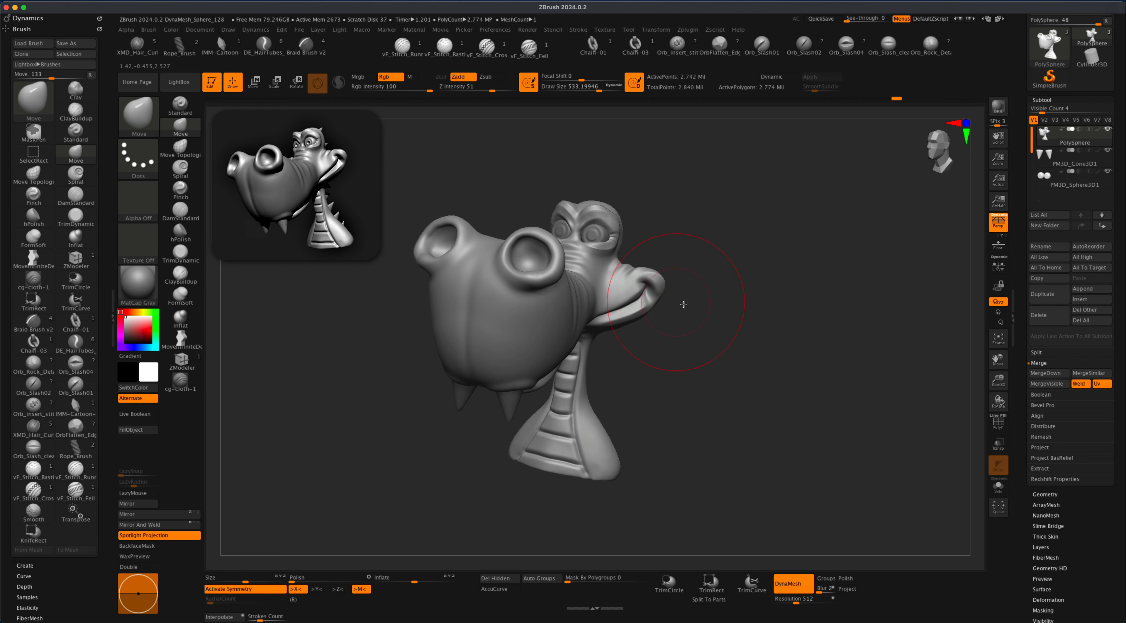
mouse_move(683, 304)
left_mouse_down()
mouse_move(664, 307)
mouse_move(701, 308)
left_mouse_up()
Step: Adjust the lower jaw and underside of the snout with the Move brush, enlarging the draw size to about 704
key("s")
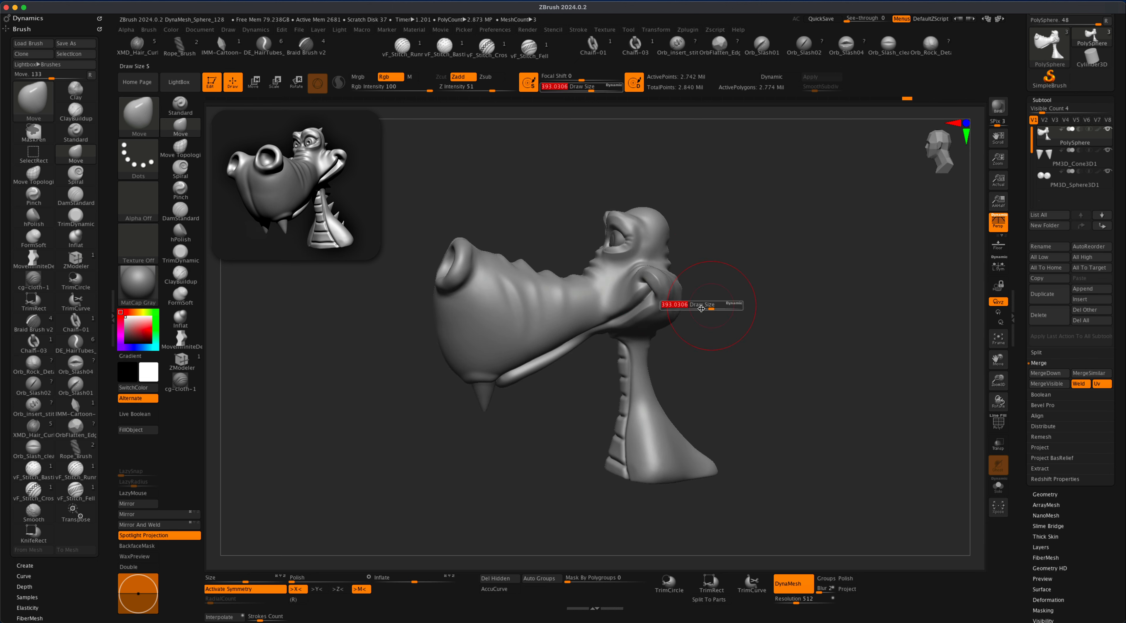
left_click_drag(530, 394, 552, 395)
key("s")
mouse_move(553, 395)
left_mouse_down()
mouse_move(561, 372)
mouse_move(591, 413)
left_mouse_up()
left_click_drag(781, 347, 775, 334, "alt")
mouse_move(776, 334)
left_mouse_down()
mouse_move(808, 337)
mouse_move(716, 344)
mouse_move(756, 339)
left_mouse_up()
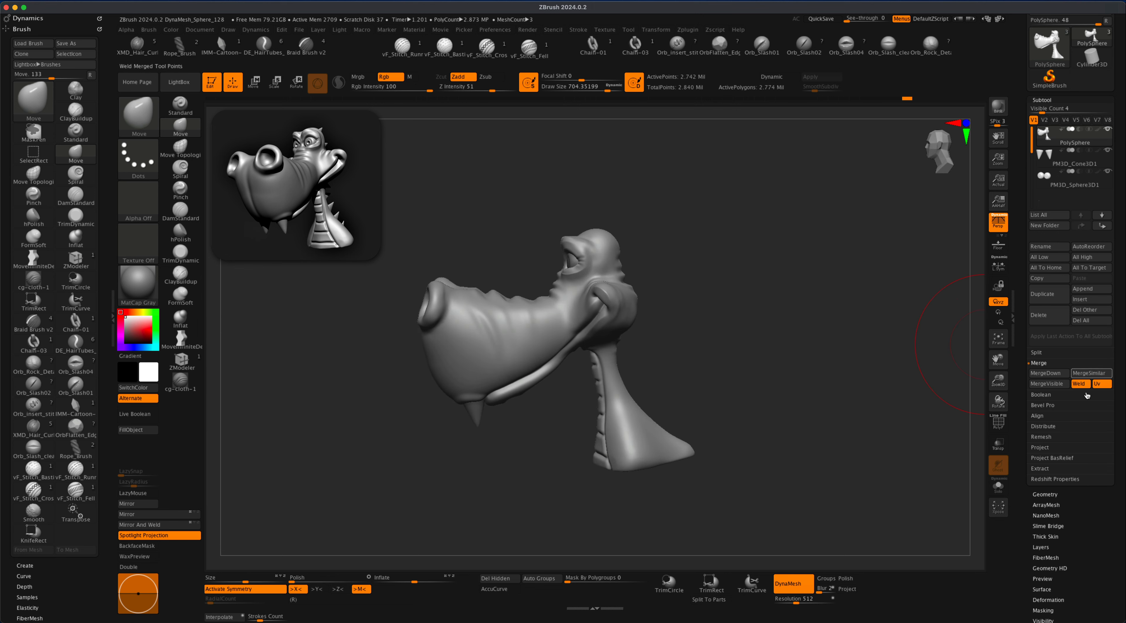
Step: Append a Cone3D subtool, place it at the back of the head, and flatten it sideways along the centre line
left_click(1093, 301)
left_click(1093, 301)
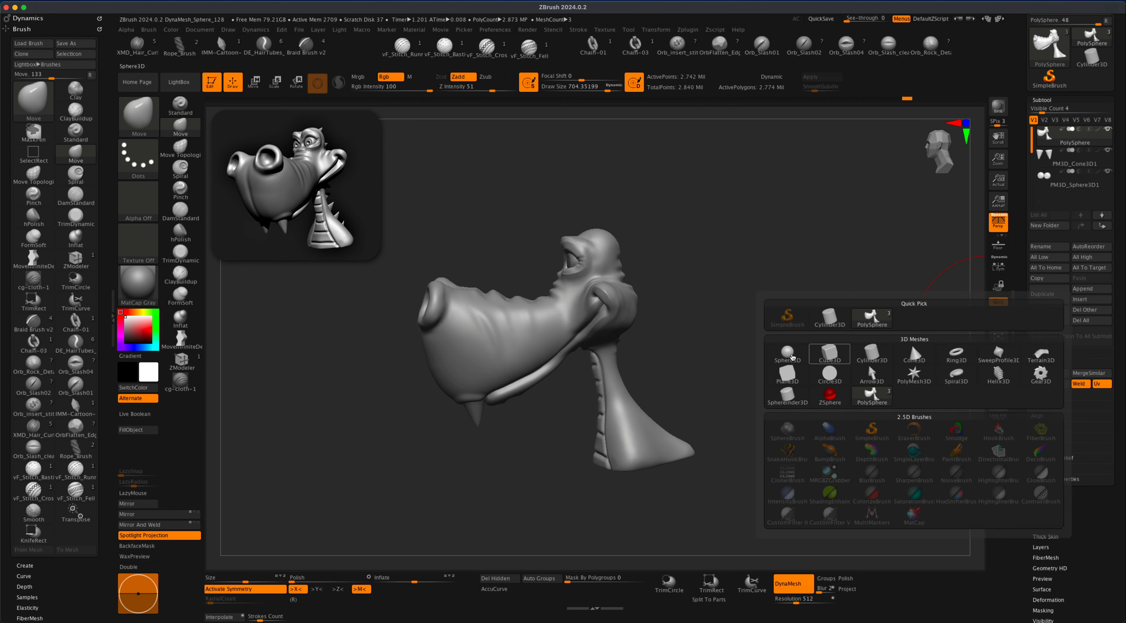
left_click(914, 354)
key("w")
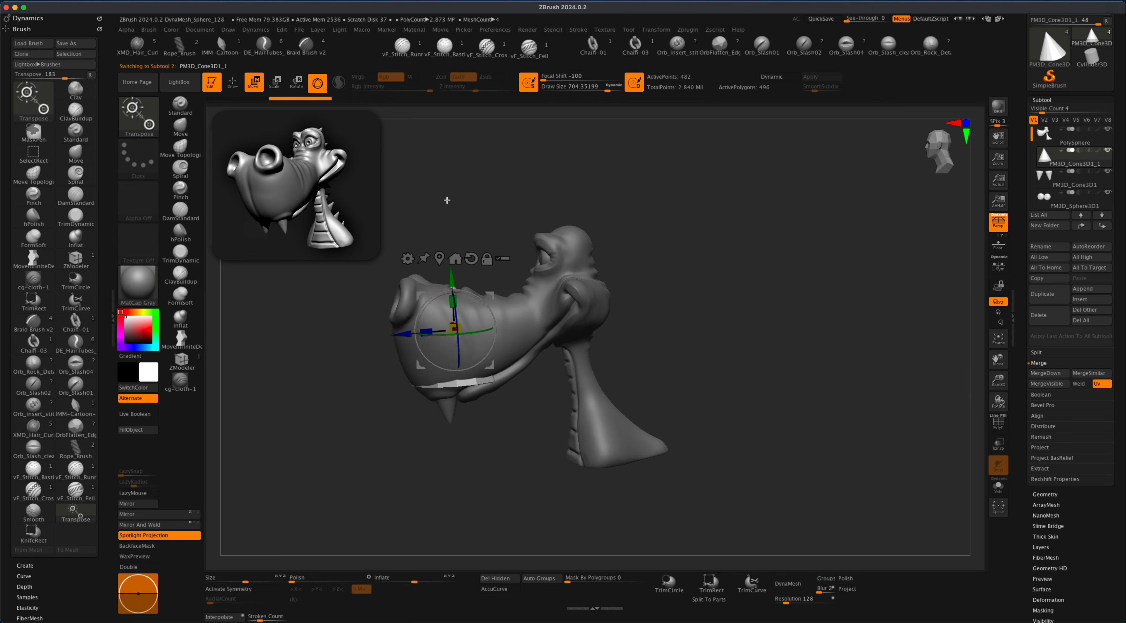
left_click(997, 225)
left_click_drag(492, 295, 669, 286)
left_click_drag(786, 293, 674, 259)
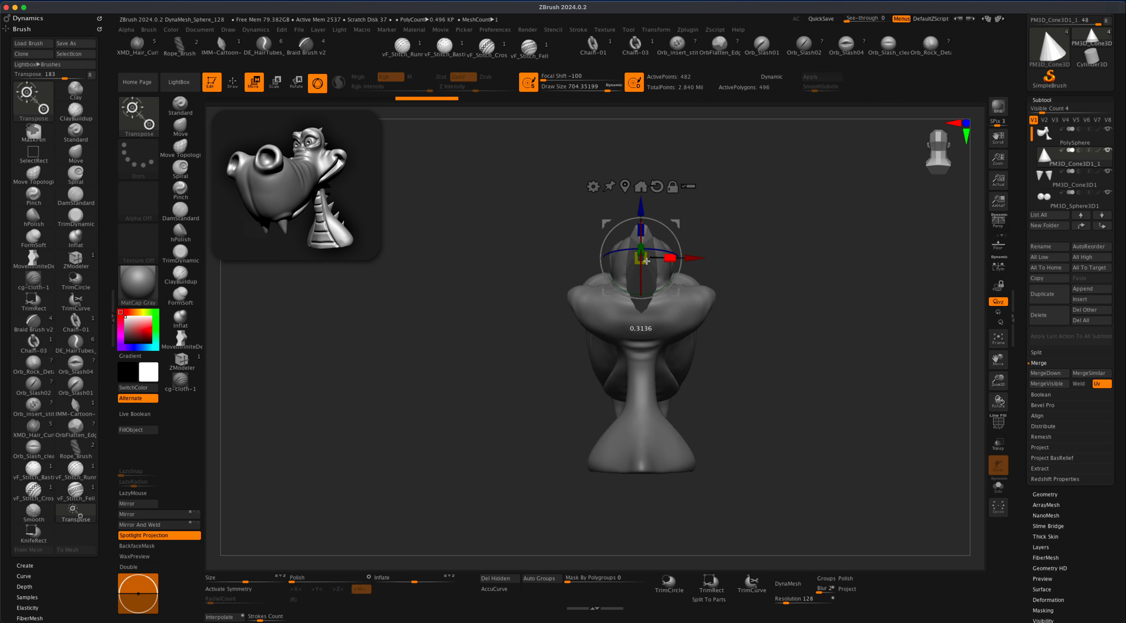
Step: Convert the flattened cone to DynaMesh at resolution 128, inflate it, remesh it, and smooth its edges into a spike
left_click(787, 583)
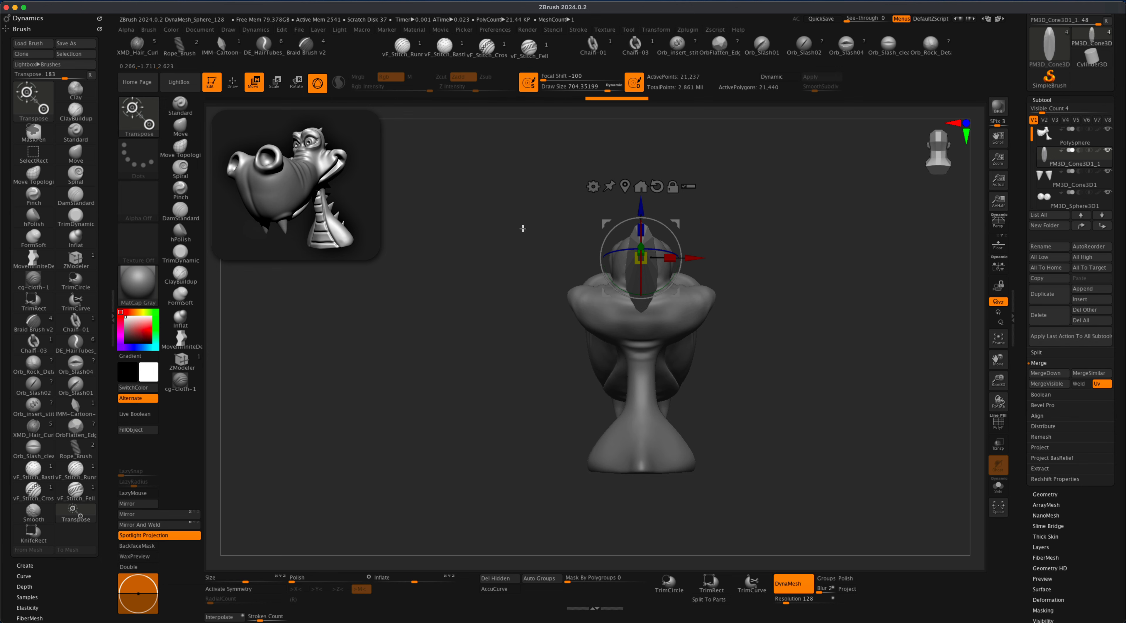
key("q")
mouse_move(410, 396)
left_mouse_down()
mouse_move(447, 429)
mouse_move(716, 302)
left_mouse_up()
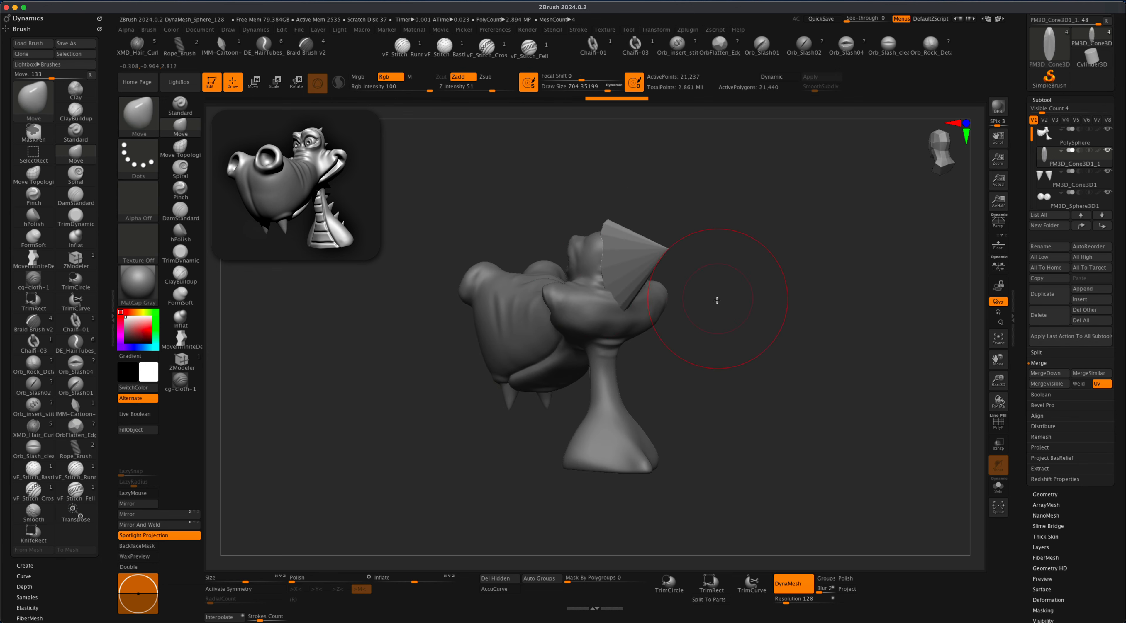
key("shift")
left_click_drag(649, 279, 733, 319)
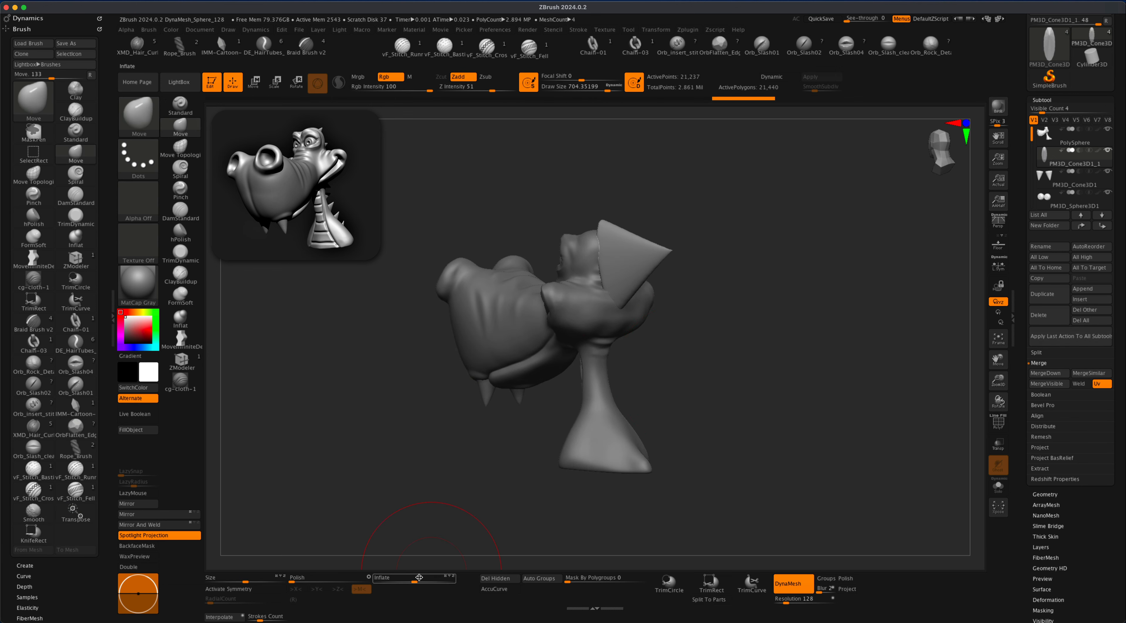
left_click_drag(419, 578, 447, 586)
left_click_drag(784, 361, 804, 387, "ctrl")
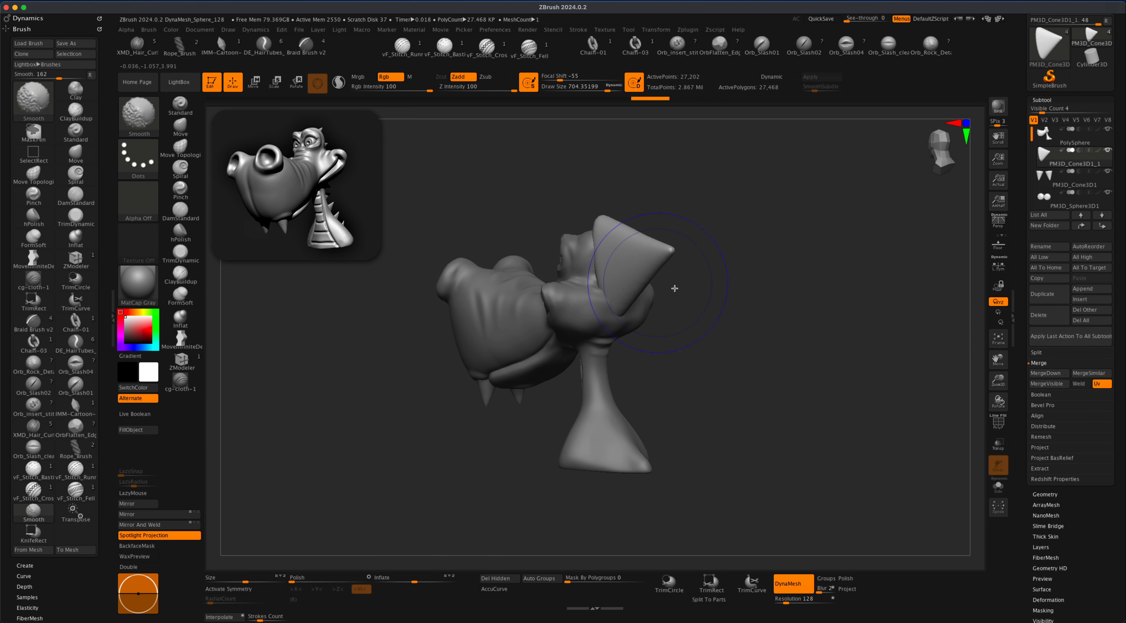
left_click_drag(674, 288, 465, 151)
Step: Position the spike on the back of the head and place rotated copies in a row down the head and neck
left_click(255, 82)
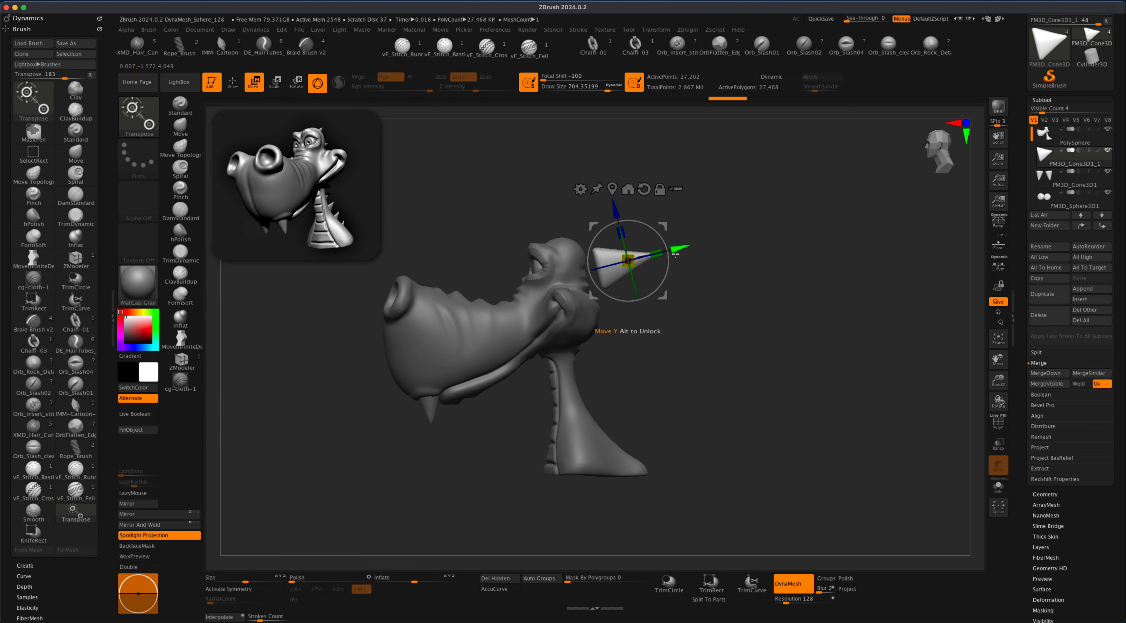
left_click_drag(628, 264, 625, 209)
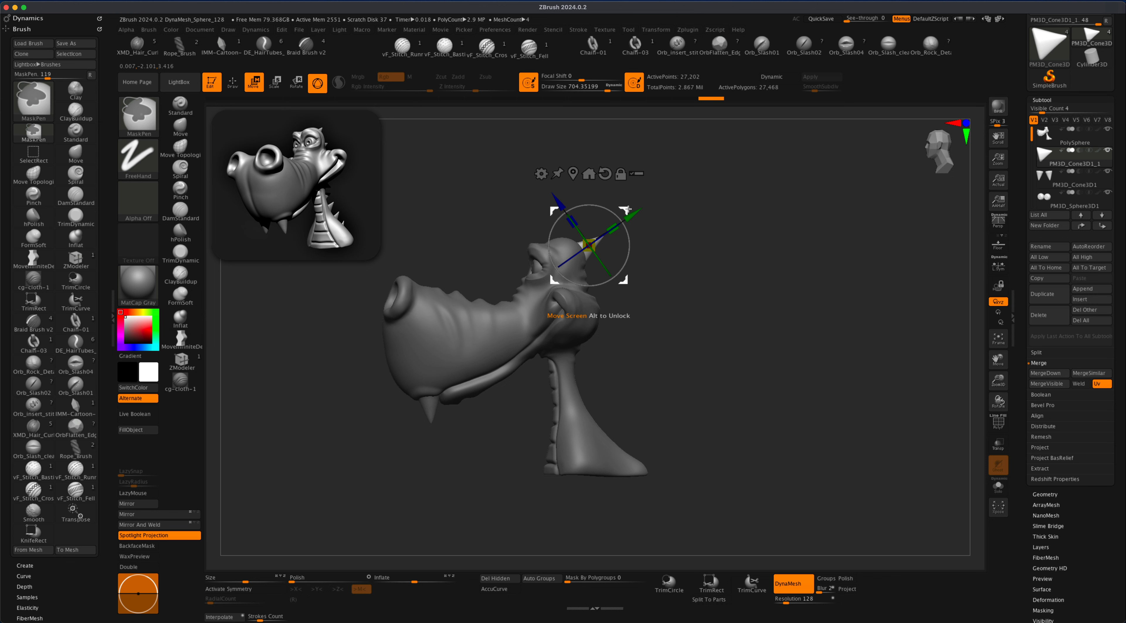
left_click_drag(625, 209, 632, 231, "ctrl")
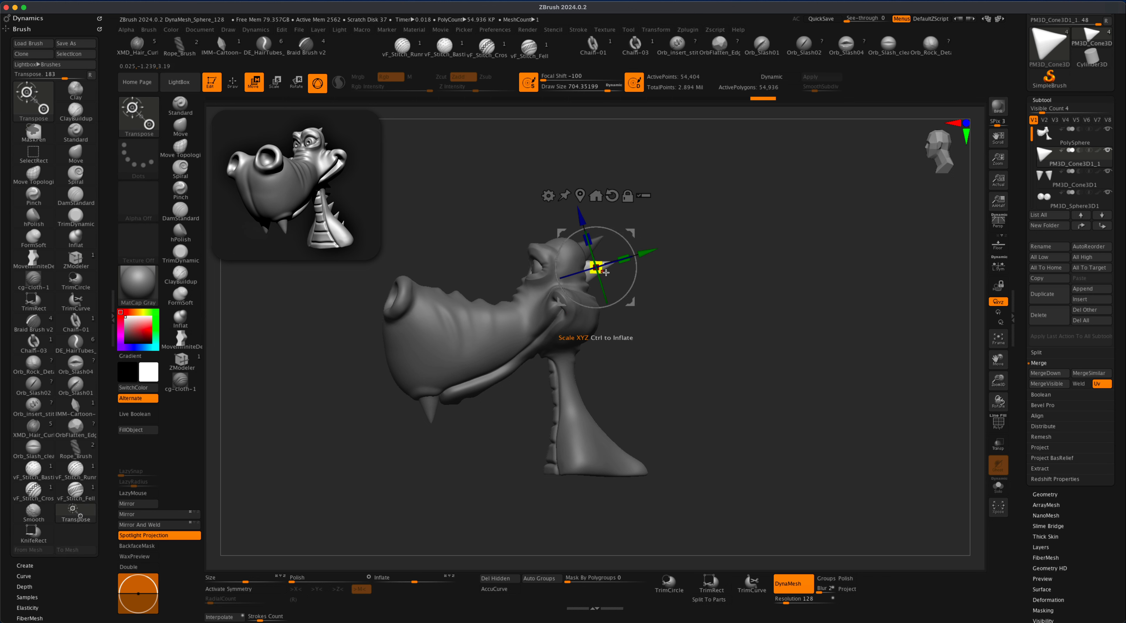
mouse_move(606, 272)
left_mouse_down("ctrl")
mouse_move(642, 271)
mouse_move(618, 338)
left_mouse_up("ctrl")
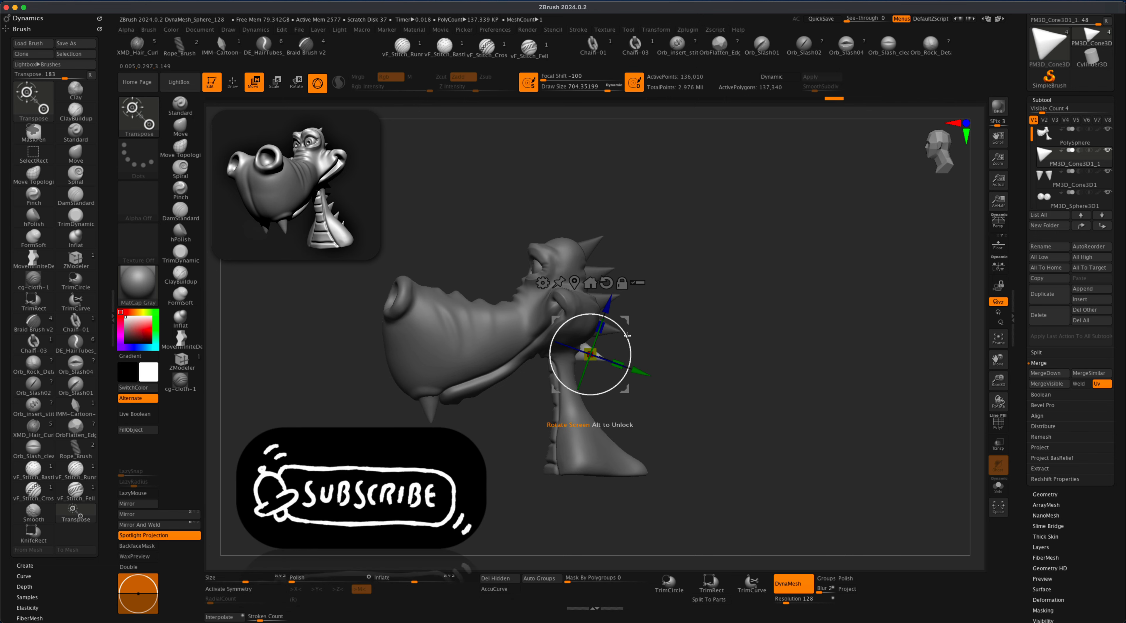
left_click_drag(627, 316, 640, 371)
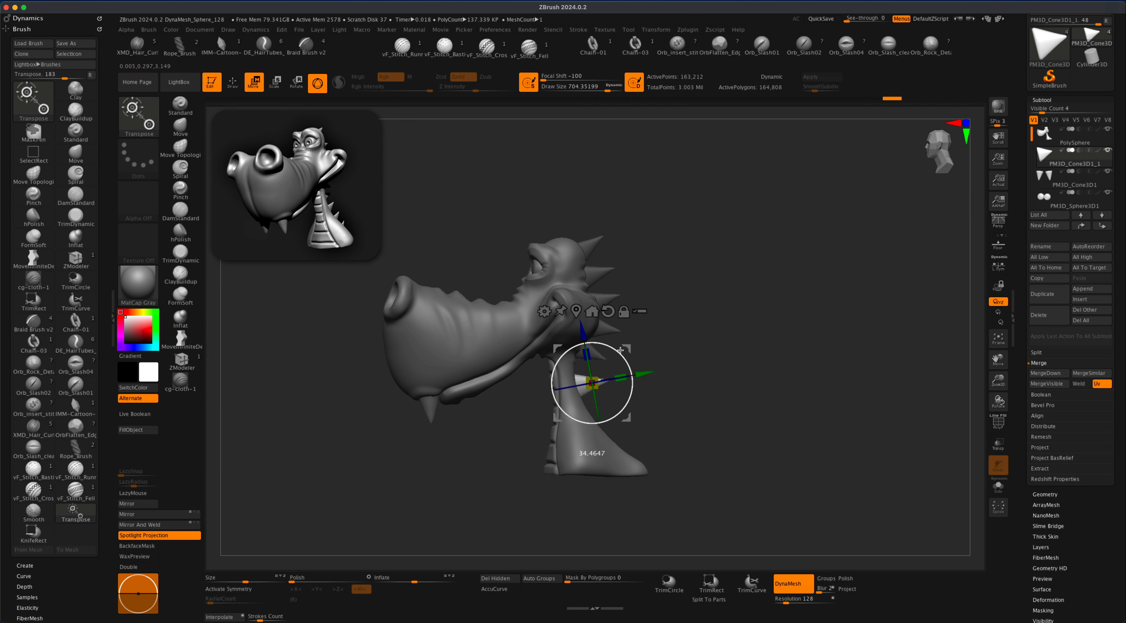
left_click_drag(626, 341, 671, 401, "ctrl")
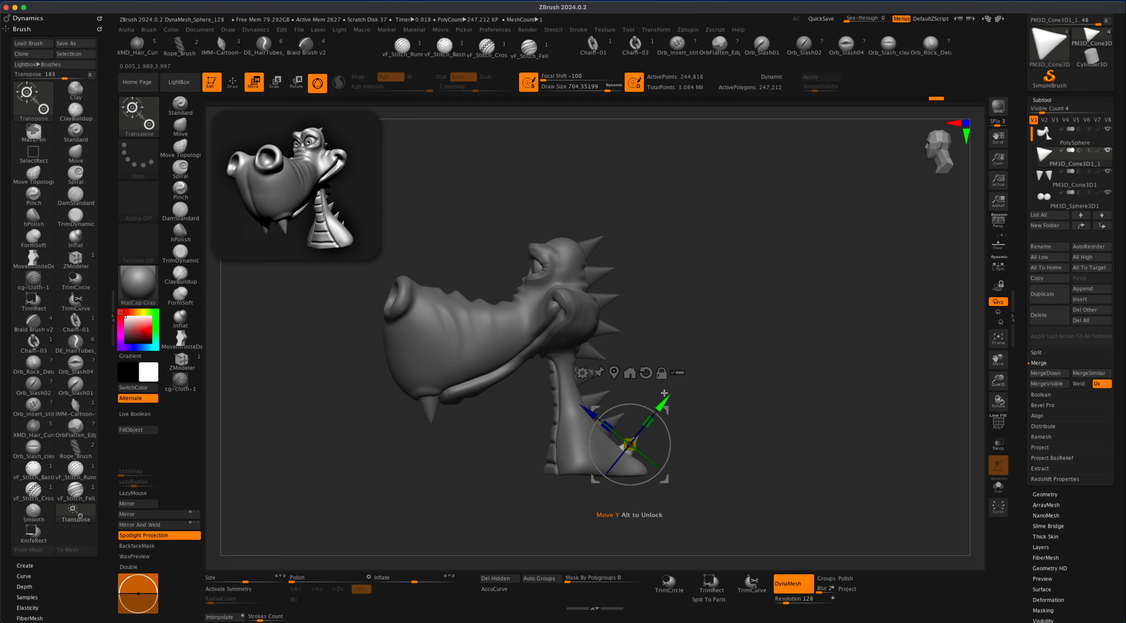
Step: Turn perspective back on, return to drawing mode, and make a BPR render of the model in three-quarter view
key("p")
mouse_move(865, 244)
left_mouse_down()
mouse_move(804, 302)
mouse_move(811, 286)
left_mouse_up()
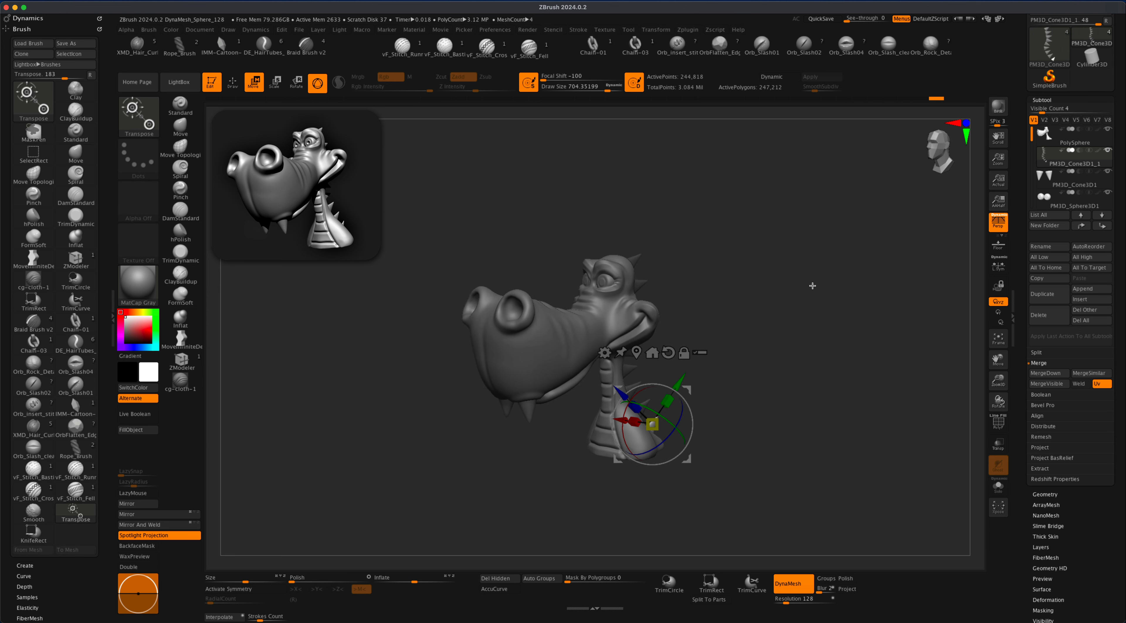
left_click(240, 83)
mouse_move(749, 271)
left_mouse_down("alt")
mouse_move(797, 327)
mouse_move(630, 356)
mouse_move(748, 317)
left_mouse_up("alt")
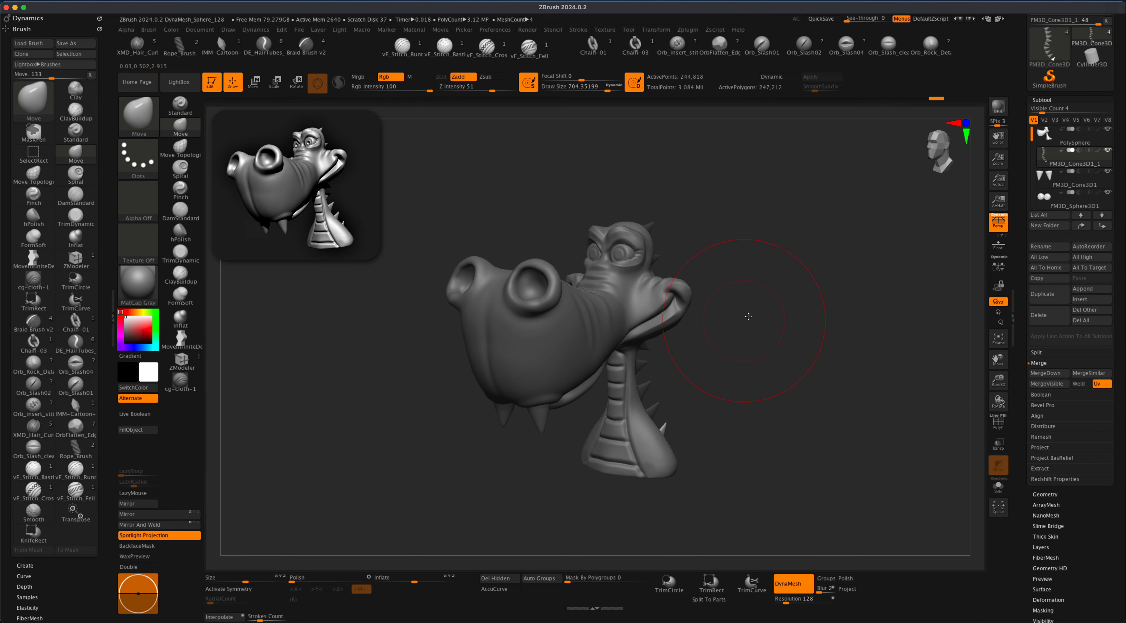
left_click(998, 109)
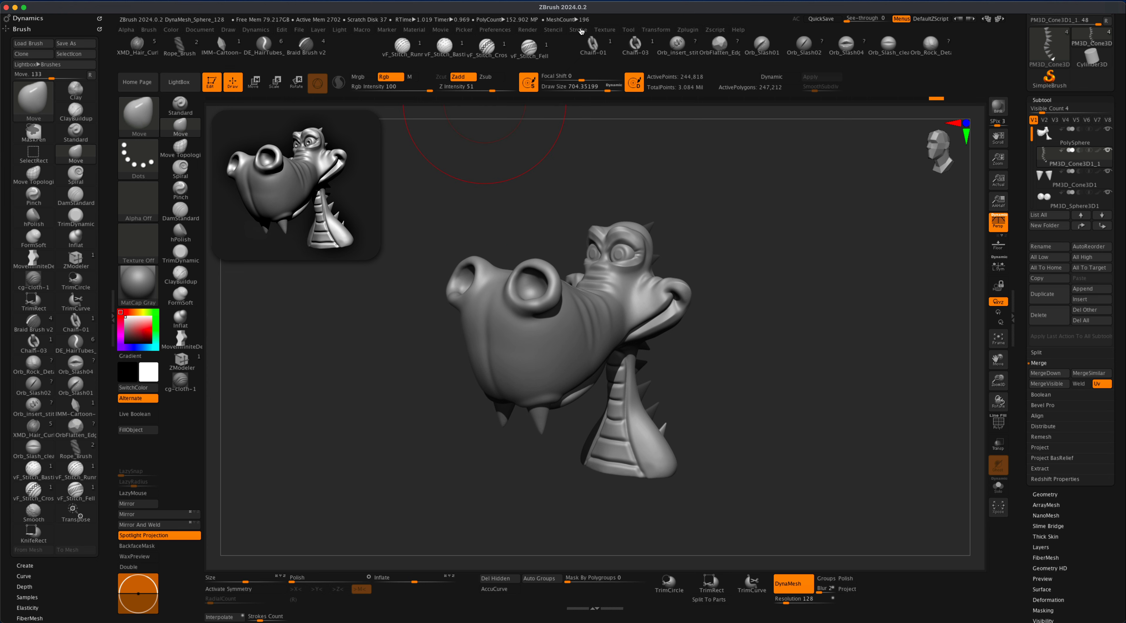
Step: Open the BPR Filters settings and select filter slot F3
left_click(528, 29)
left_click(567, 270)
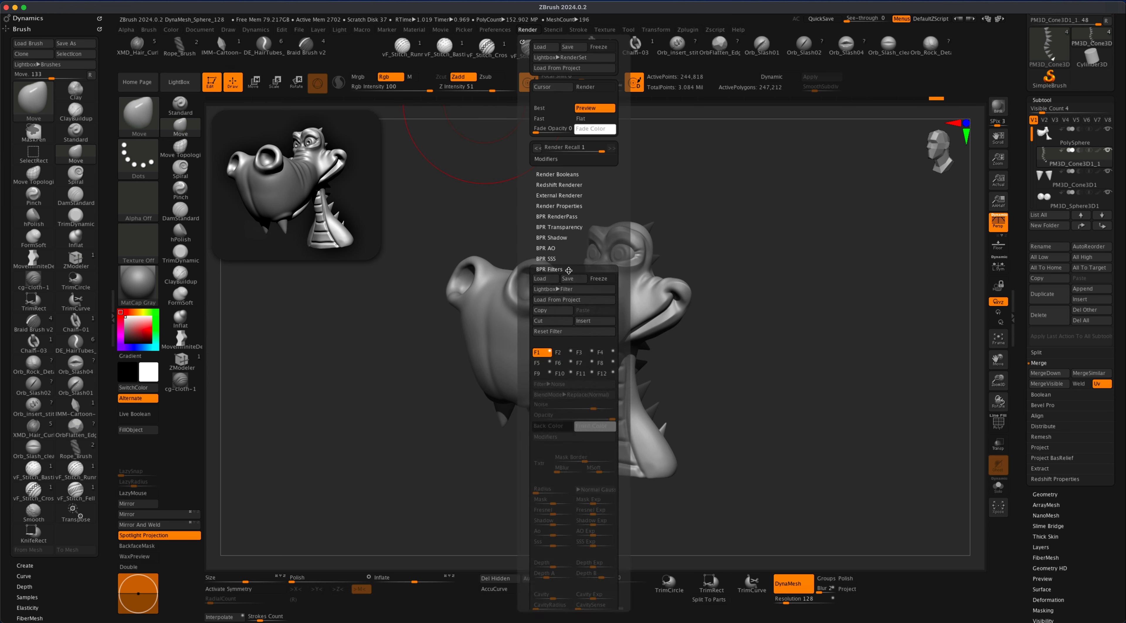
left_click(584, 353)
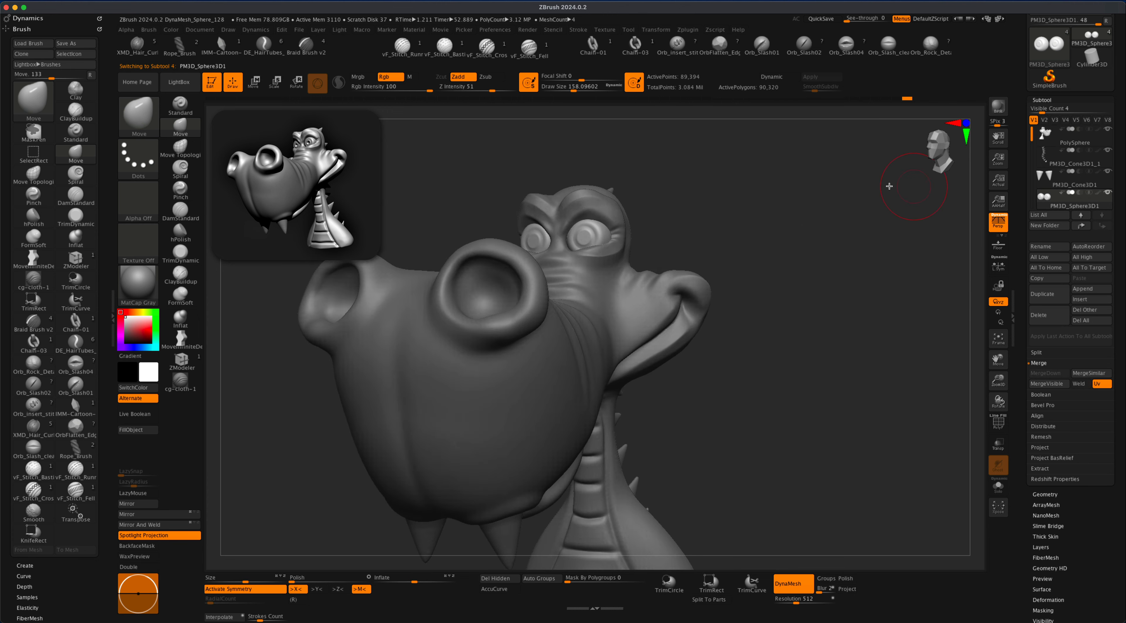
Step: Carve pupils into both eyes with the Standard brush in Zsub mode, using Alpha 36 and a draw size of 112
mouse_move(889, 186)
left_mouse_down("alt")
mouse_move(799, 244)
mouse_move(796, 302)
left_mouse_up("alt")
left_click(180, 106)
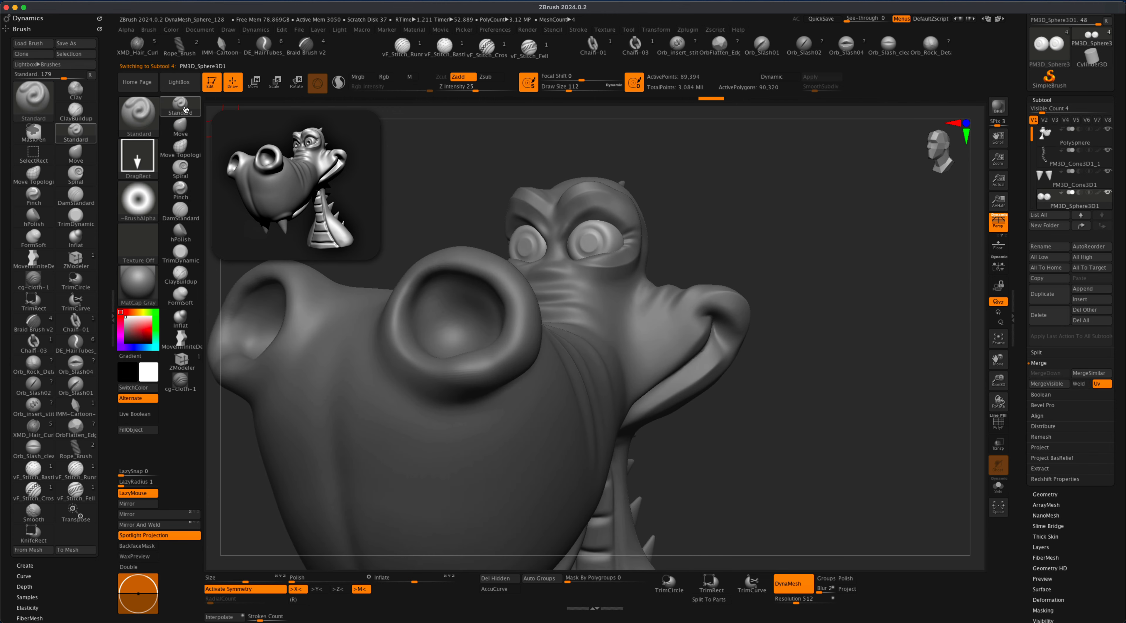
left_click(145, 198)
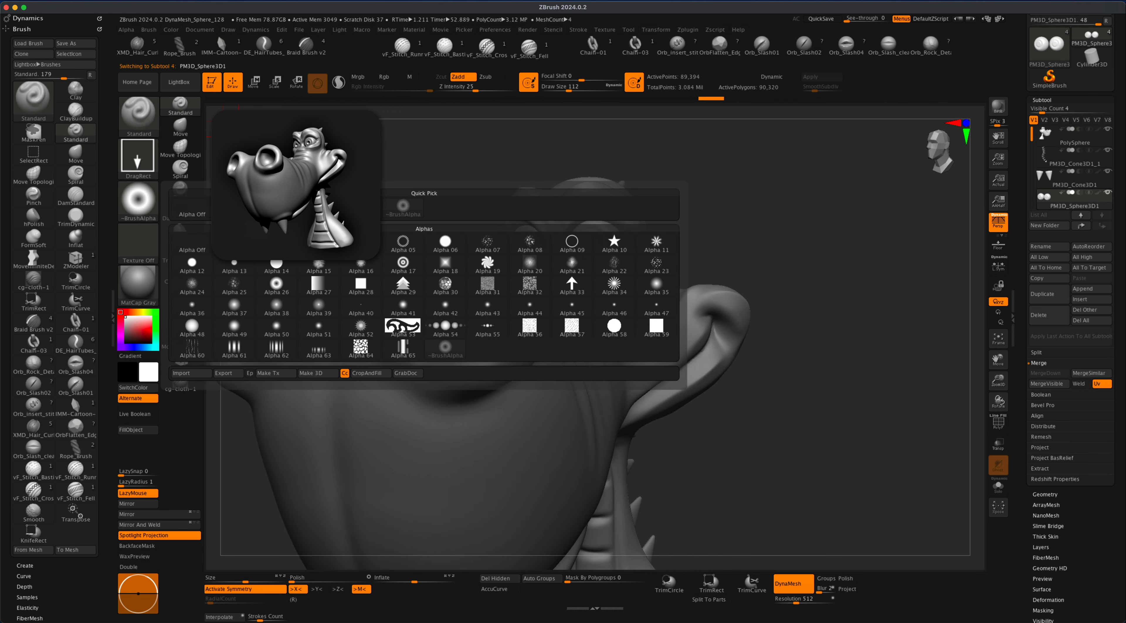
left_click(196, 305)
key("alt")
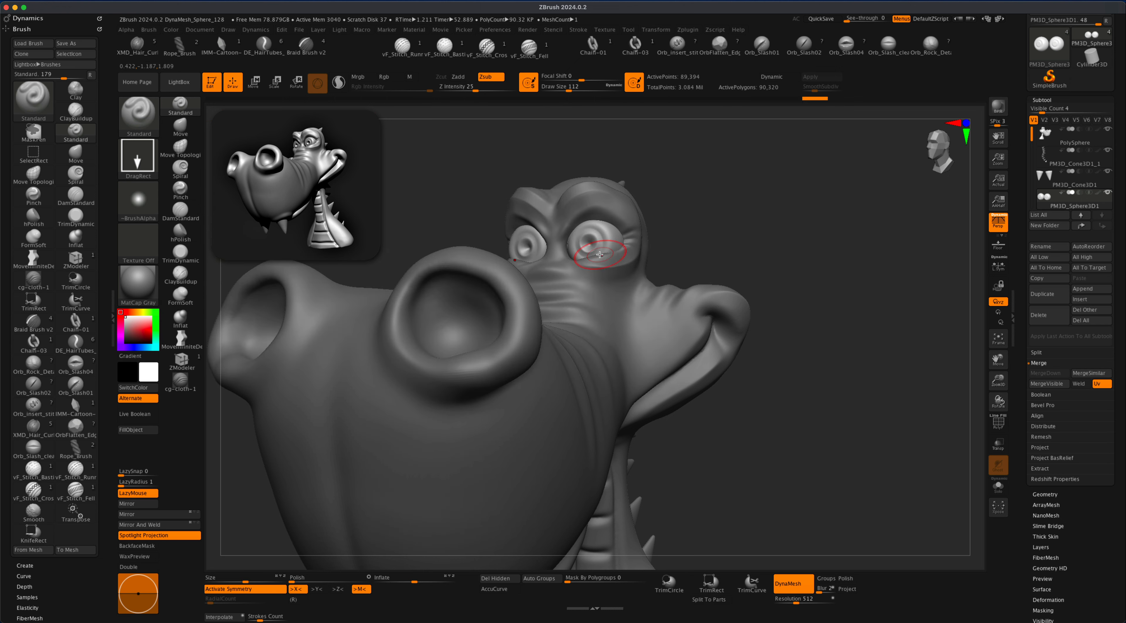
left_click_drag(599, 254, 608, 246)
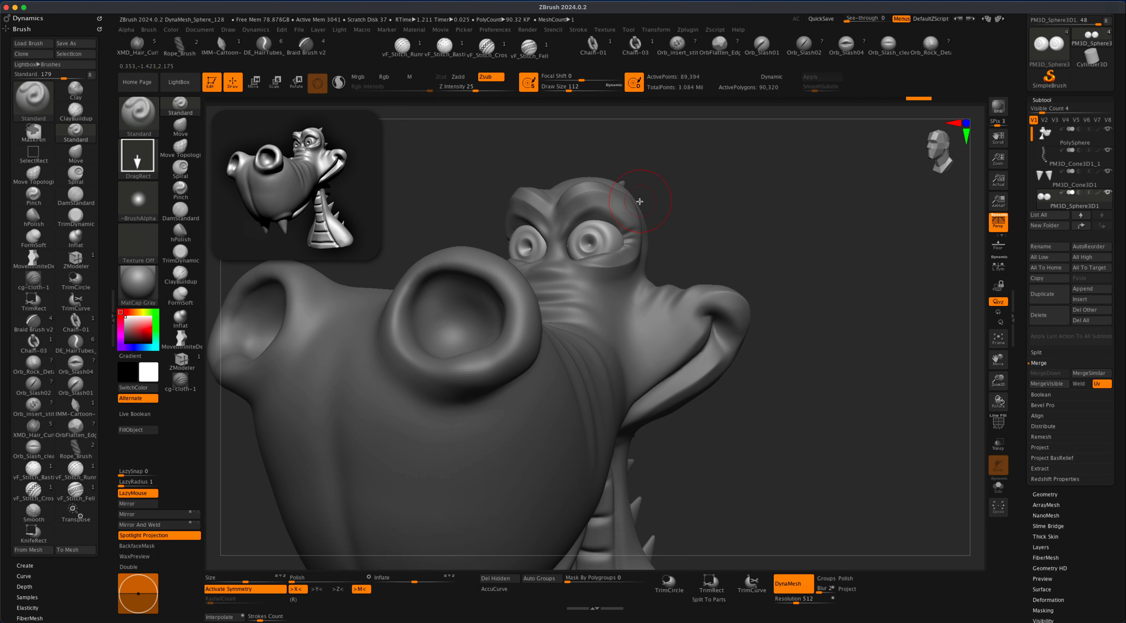
Step: Apply ClayPolish to the eyes subtool
left_click(1044, 494)
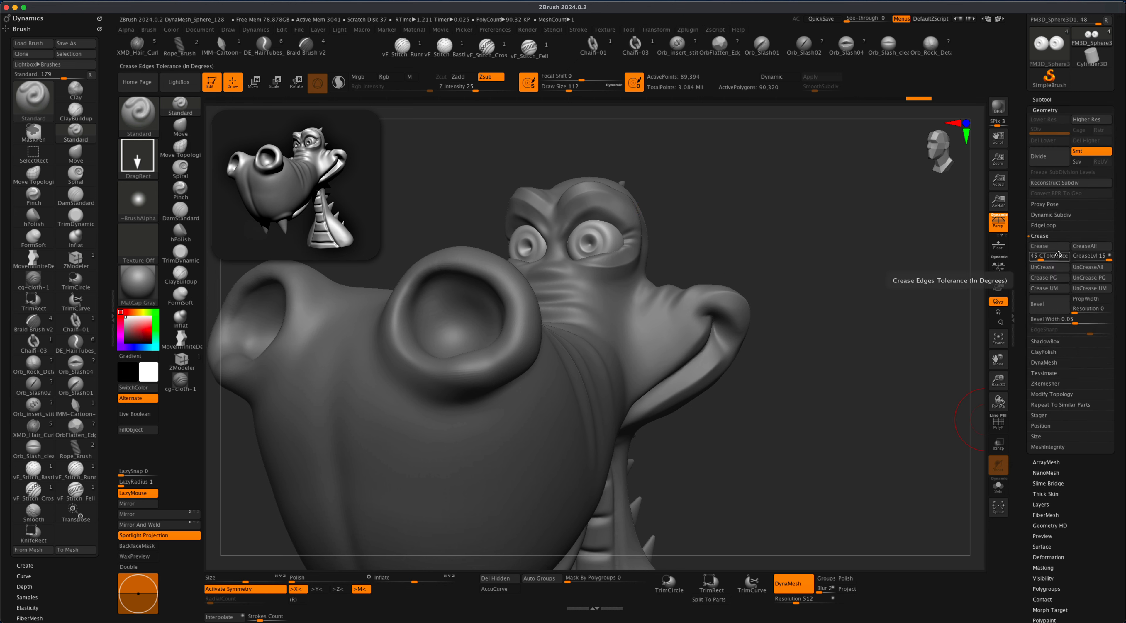
left_click(1044, 257)
left_click(1049, 279)
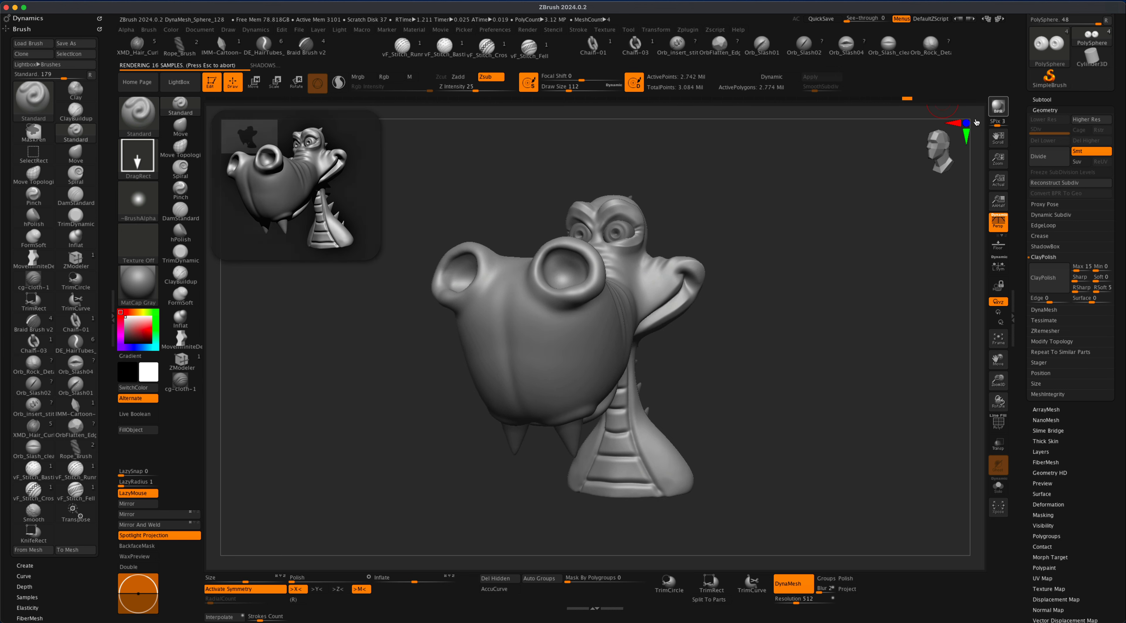
Step: Record a turntable movie of the finished dragon
left_click(439, 30)
left_click(500, 76)
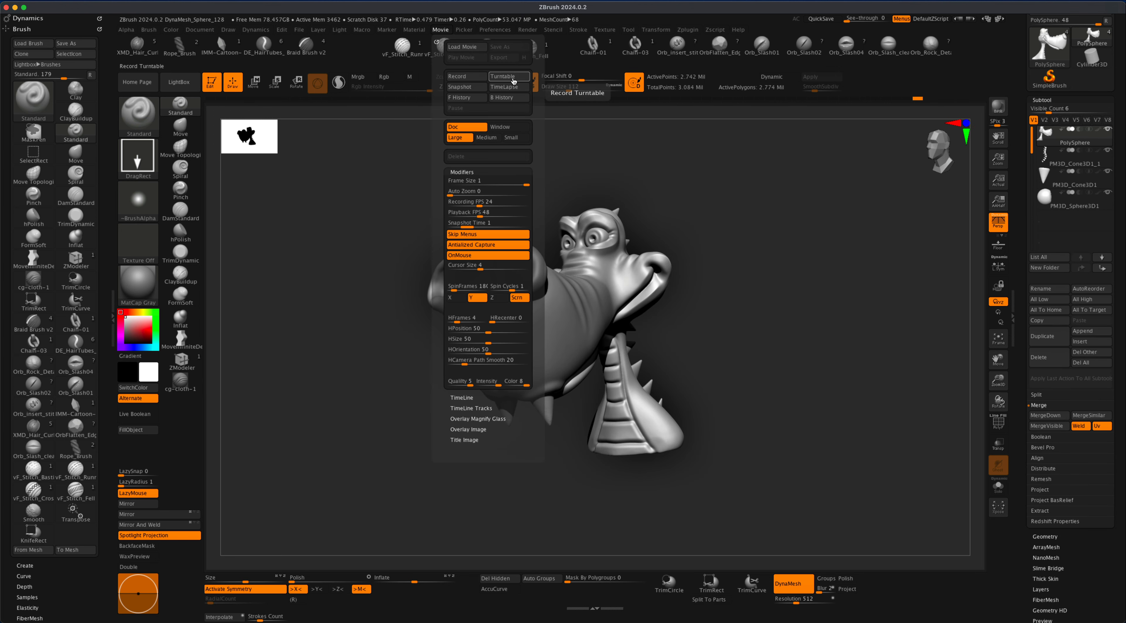